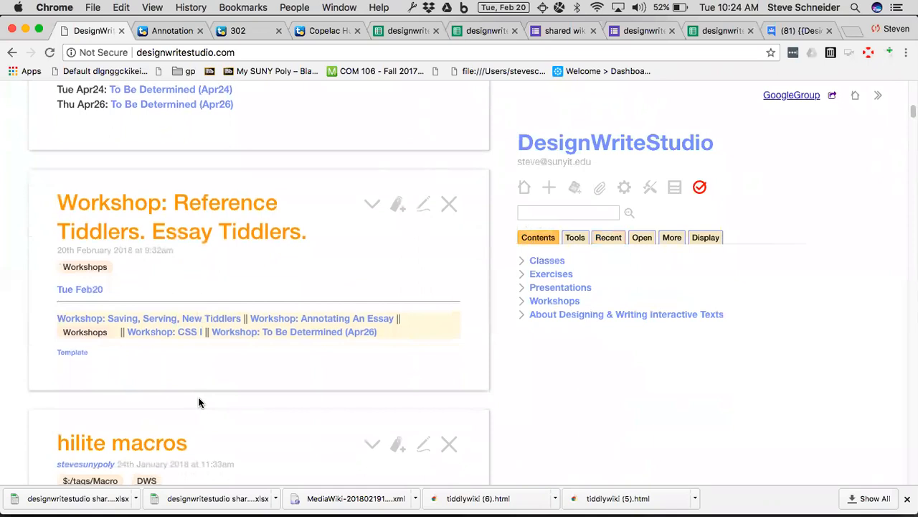
# Open Exercise 4.03 from the Exercises contents list and bring up its directions.
pyautogui.scroll(4, 199, 403)
pyautogui.scroll(6, 200, 402)
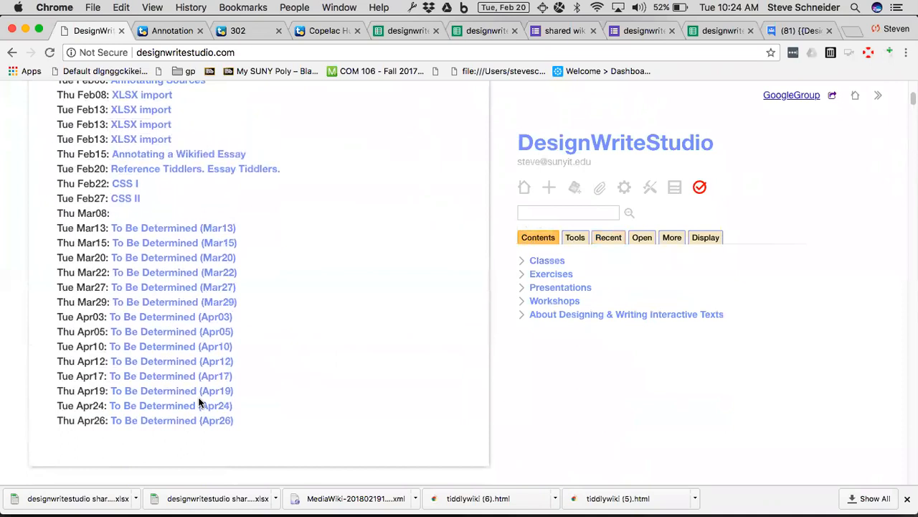
pyautogui.scroll(6, 199, 403)
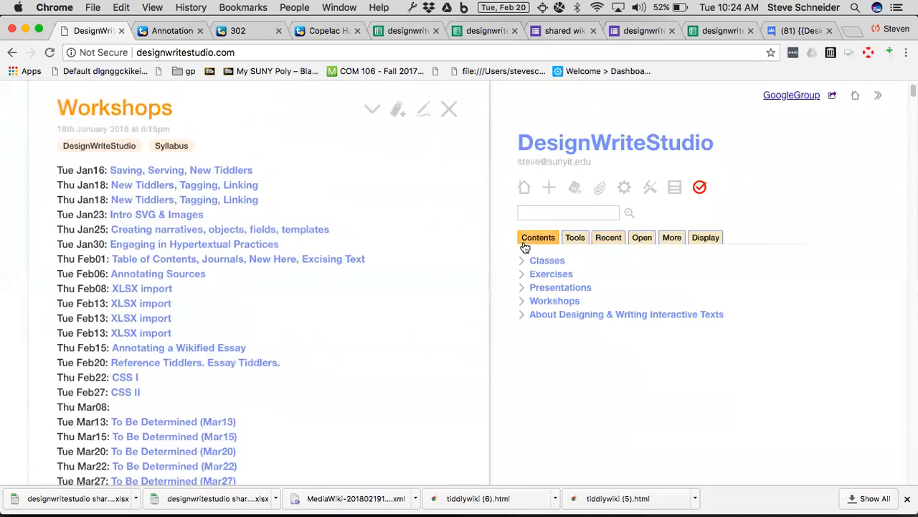
pyautogui.click(522, 275)
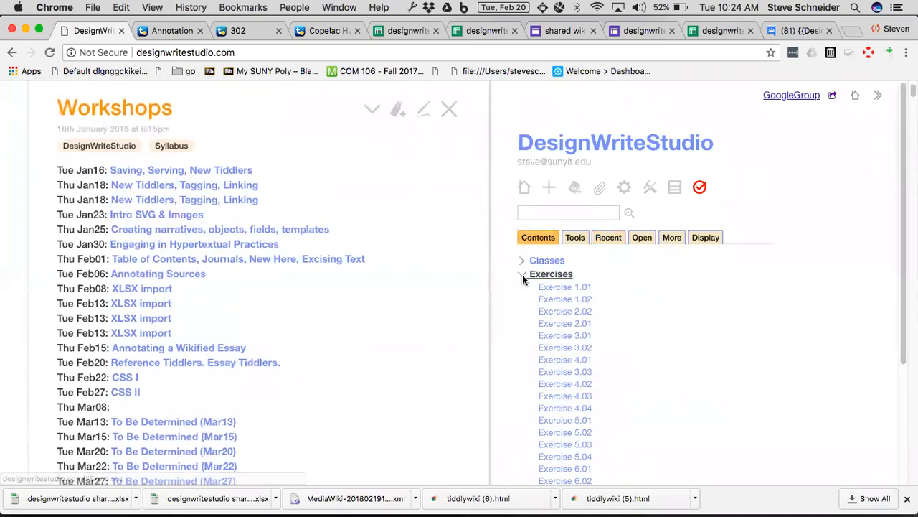
pyautogui.click(549, 397)
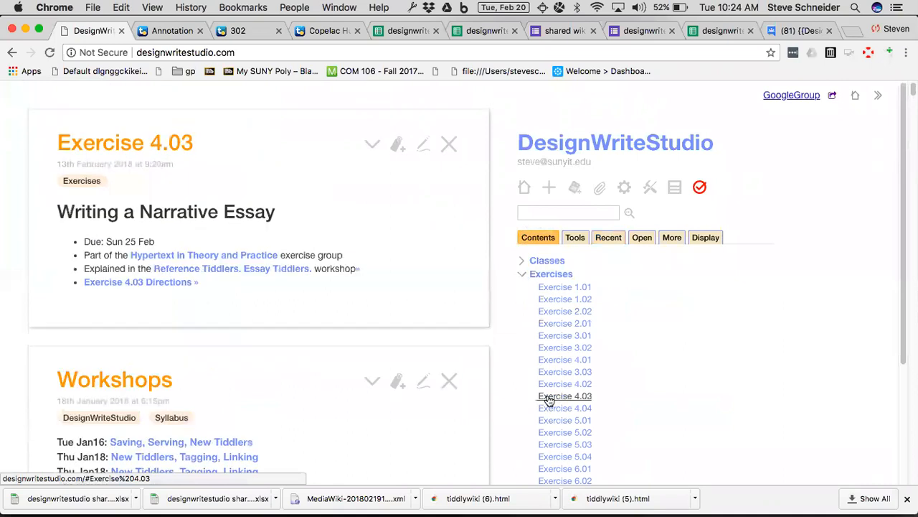
pyautogui.click(163, 281)
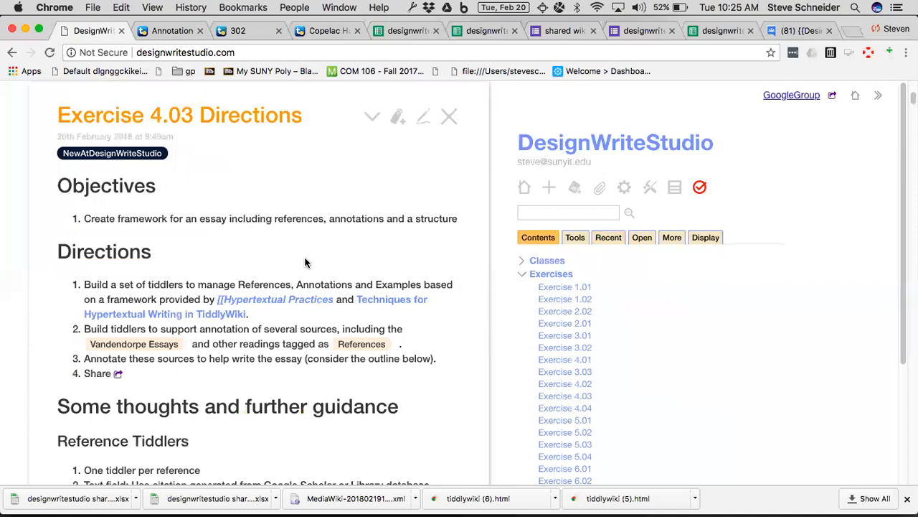
# Read the Exercise 4.03 objectives and directions, and list the tiddlers tagged Vandendorpe Essays and References.
pyautogui.scroll(-2, 305, 262)
pyautogui.scroll(1, 305, 258)
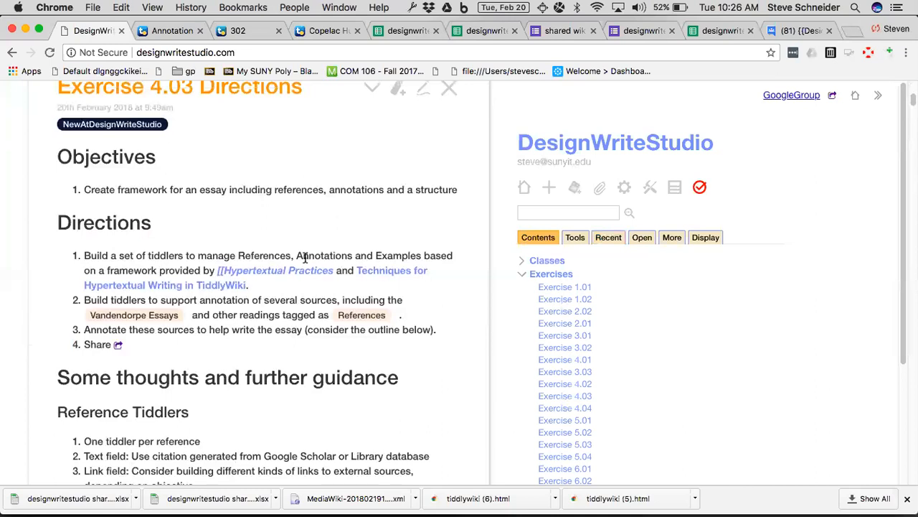
pyautogui.scroll(2, 305, 258)
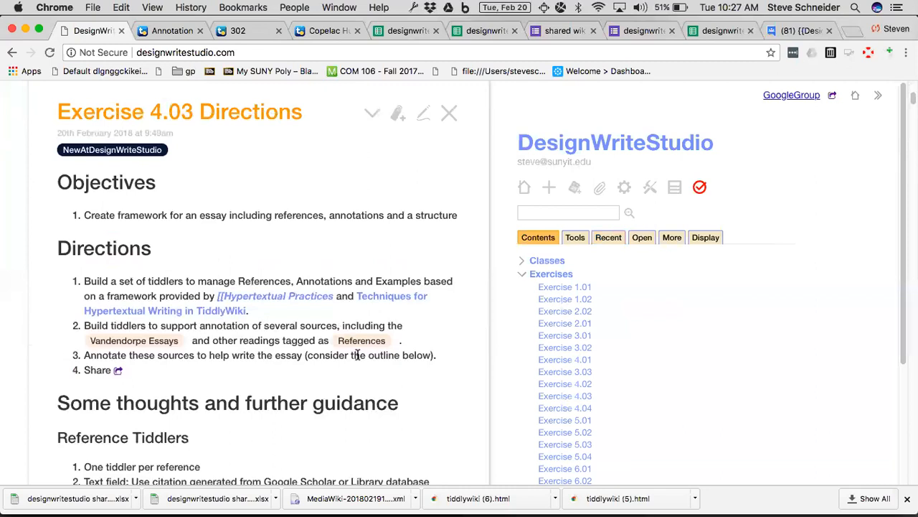
pyautogui.scroll(-2, 357, 355)
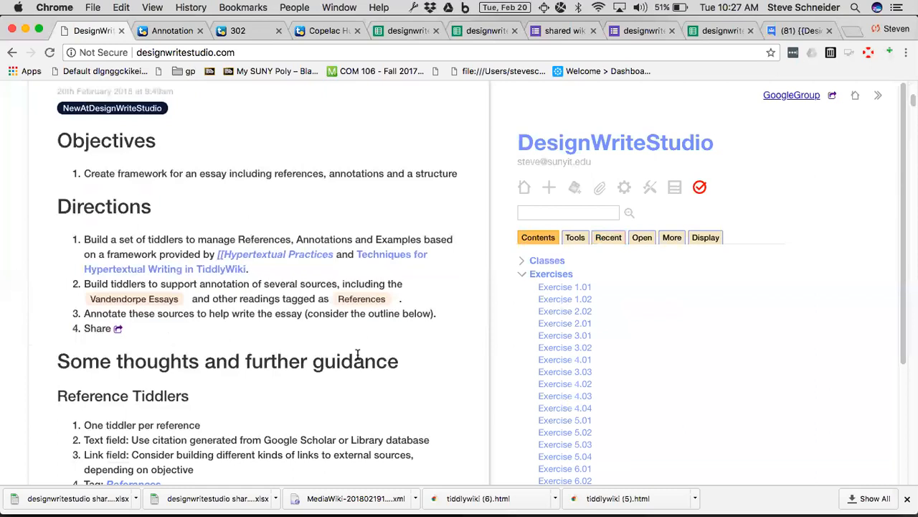
pyautogui.click(116, 300)
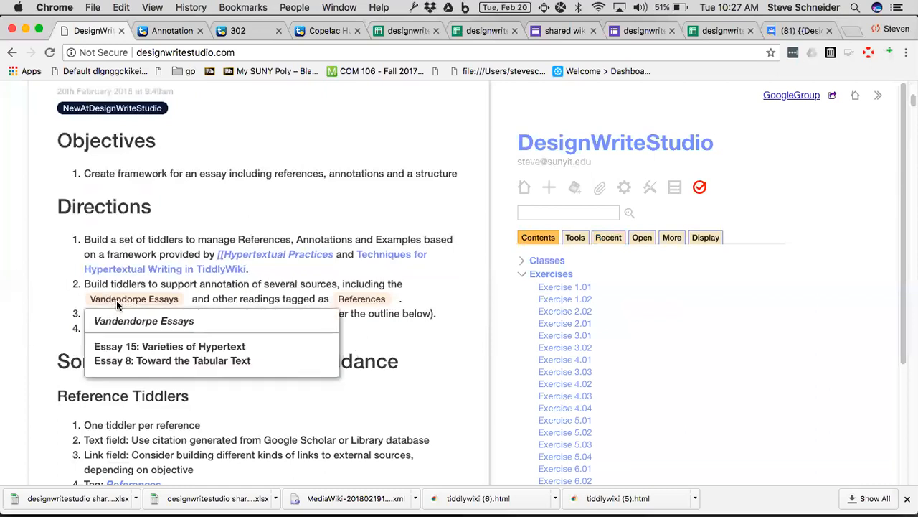
pyautogui.click(296, 302)
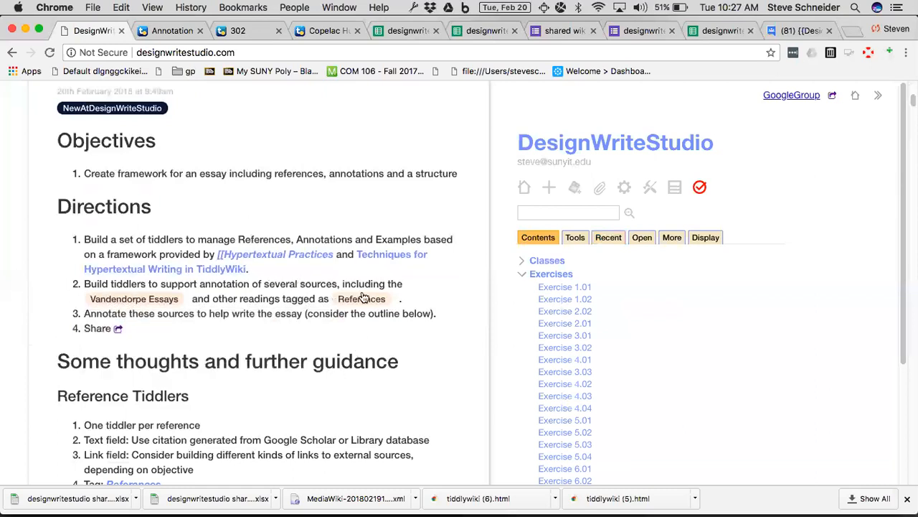
pyautogui.click(371, 303)
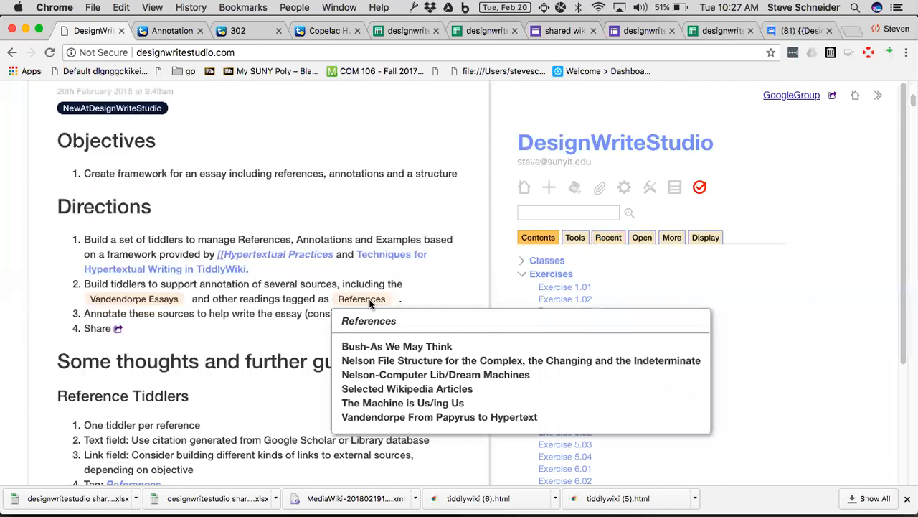
pyautogui.click(261, 318)
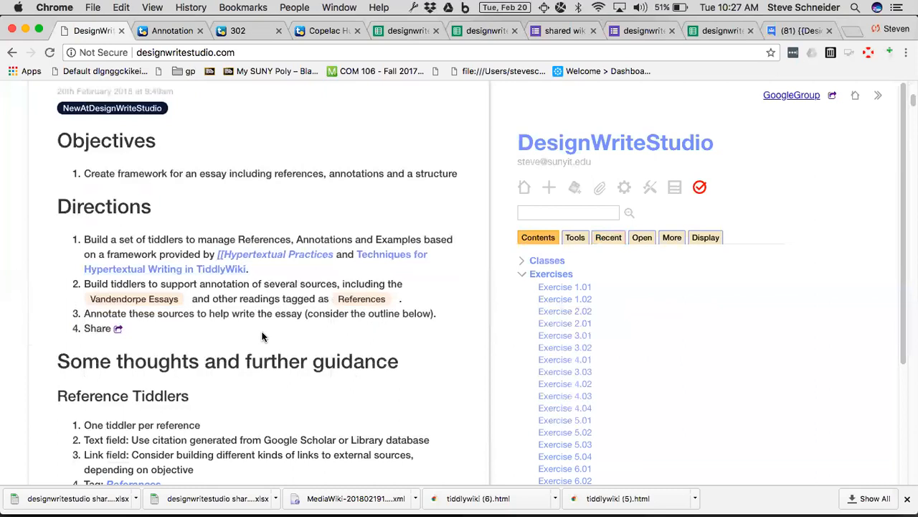
# Review the guidance on reference tiddlers, glance at the Annotation wiki, and follow the References tag link in the directions.
pyautogui.scroll(-5, 262, 337)
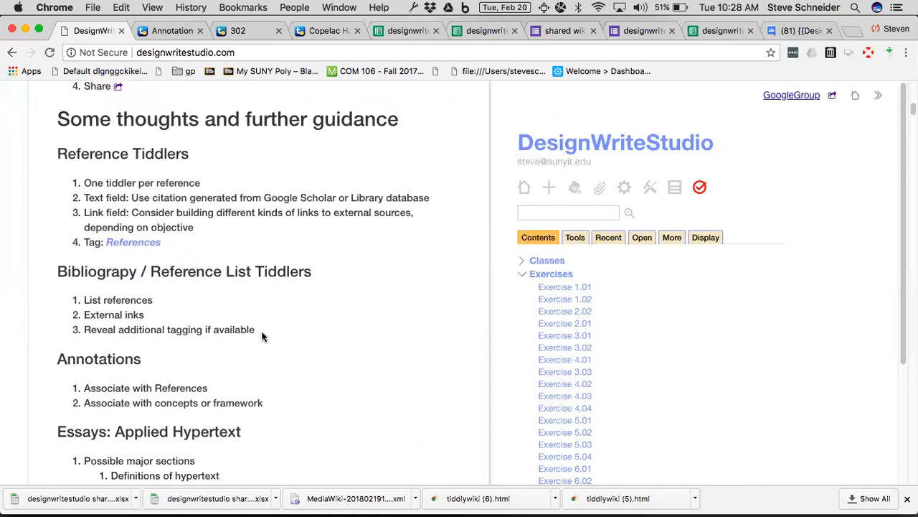
pyautogui.click(168, 33)
pyautogui.scroll(3, 424, 323)
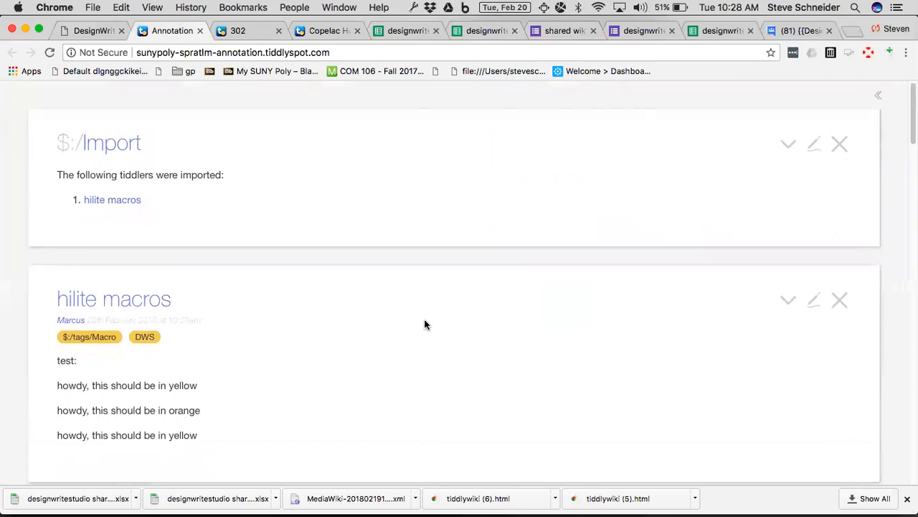
pyautogui.click(90, 30)
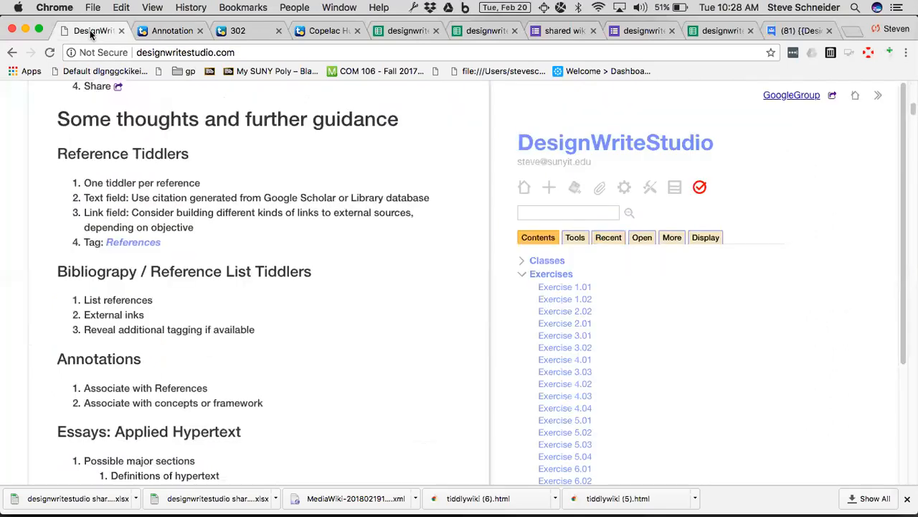
pyautogui.click(141, 246)
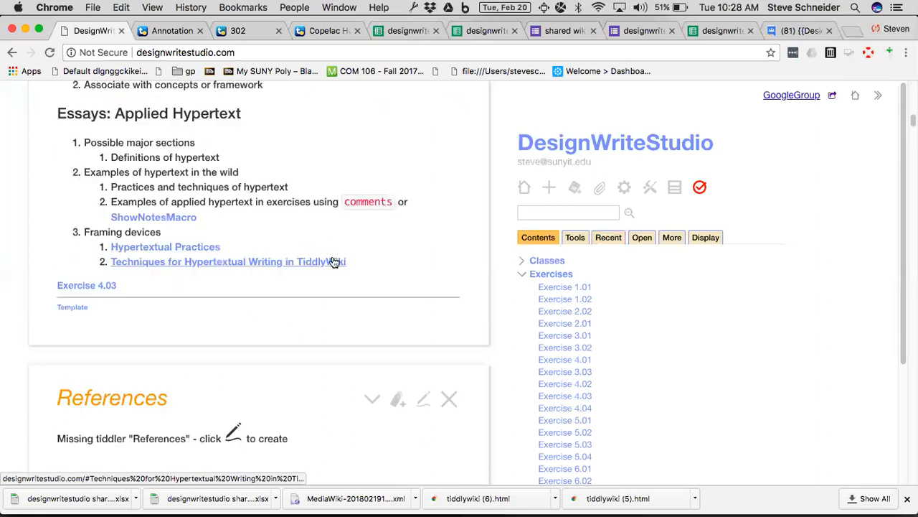
# Search the wiki for References and open the Bush-As We May Think tiddler in edit mode to examine its fields.
pyautogui.scroll(-2, 334, 261)
pyautogui.scroll(2, 345, 258)
pyautogui.click(555, 213)
pyautogui.write('References')
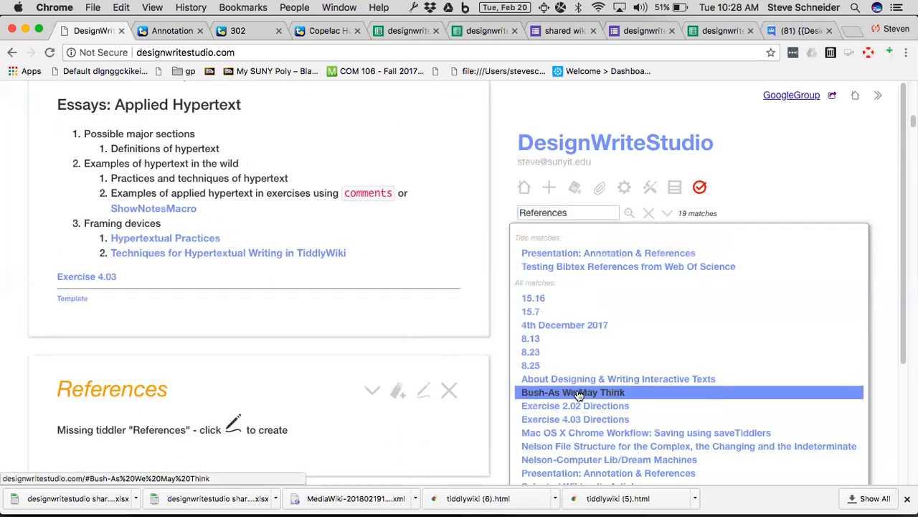
pyautogui.click(578, 393)
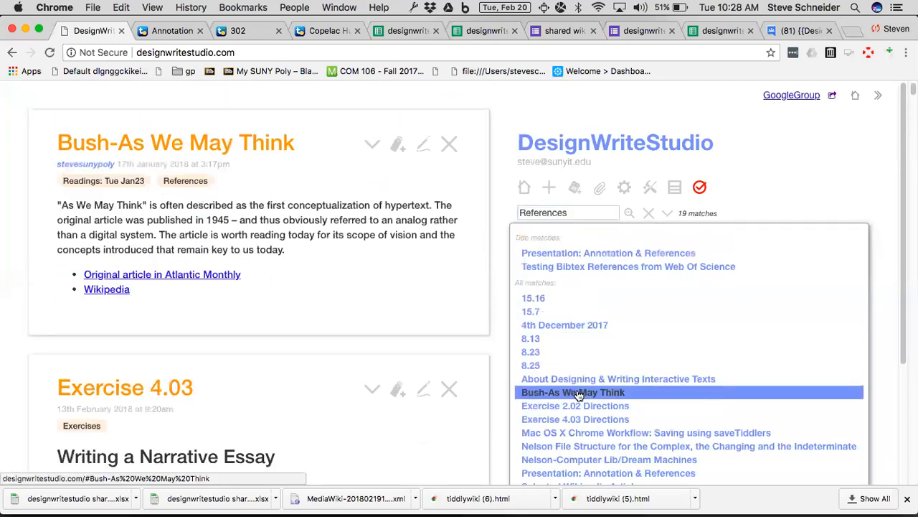
pyautogui.click(421, 148)
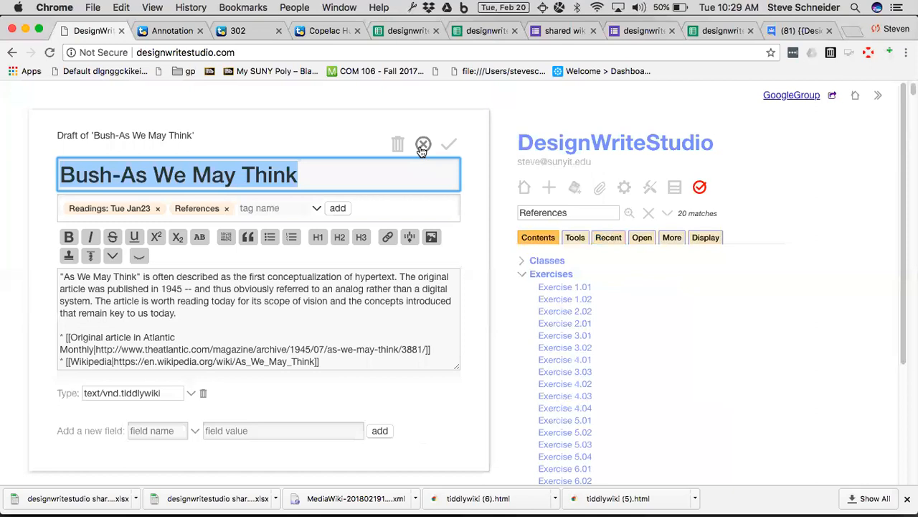
pyautogui.scroll(-2, 420, 149)
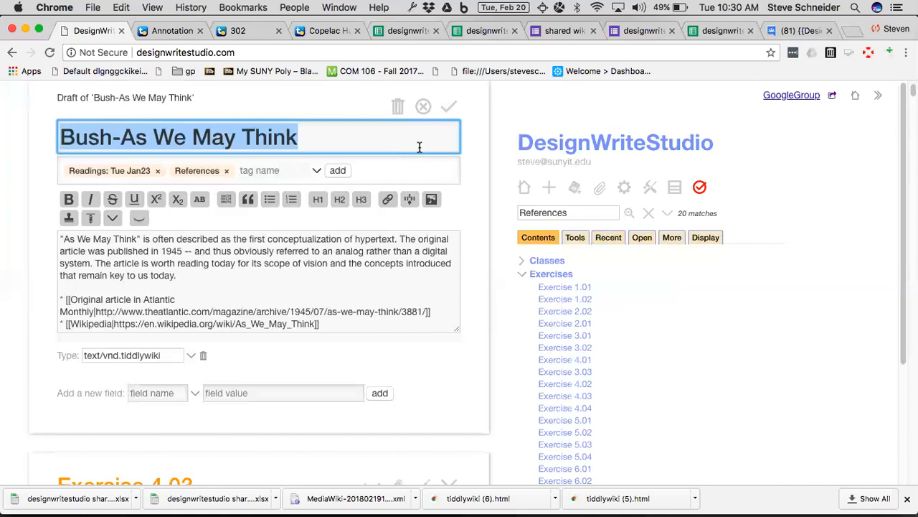
# Open the SUNY Poly library page in a new browser tab and search its Discovery Service for hypertext.
pyautogui.hotkey('ctrl', 't')
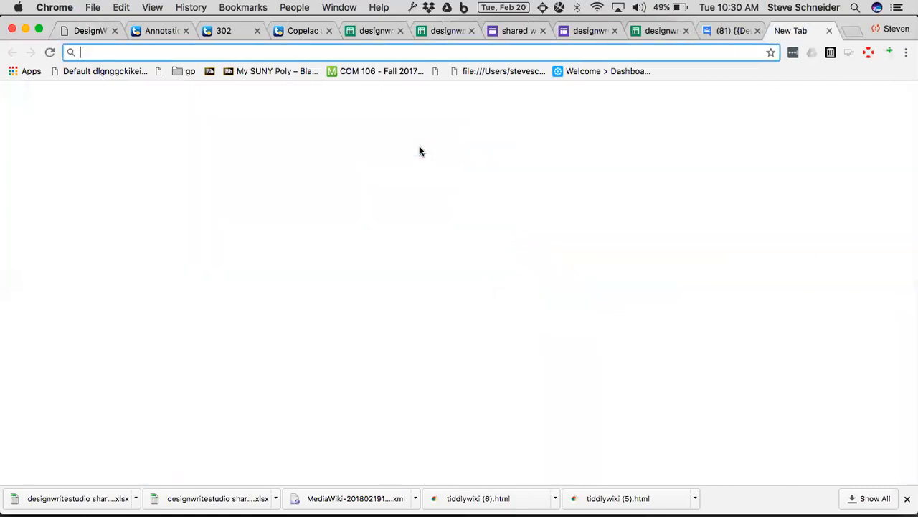
pyautogui.write('library')
pyautogui.press('Return')
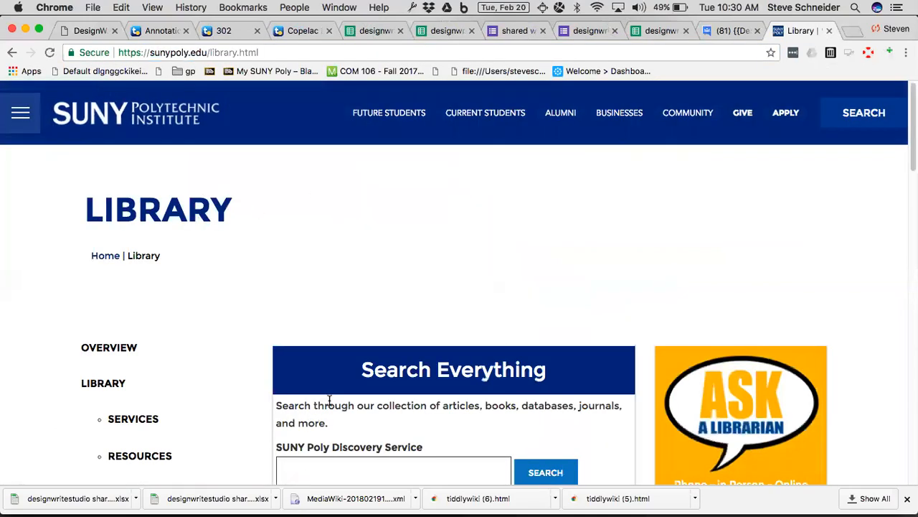
pyautogui.scroll(-3, 328, 402)
pyautogui.click(361, 322)
pyautogui.write('hypertext')
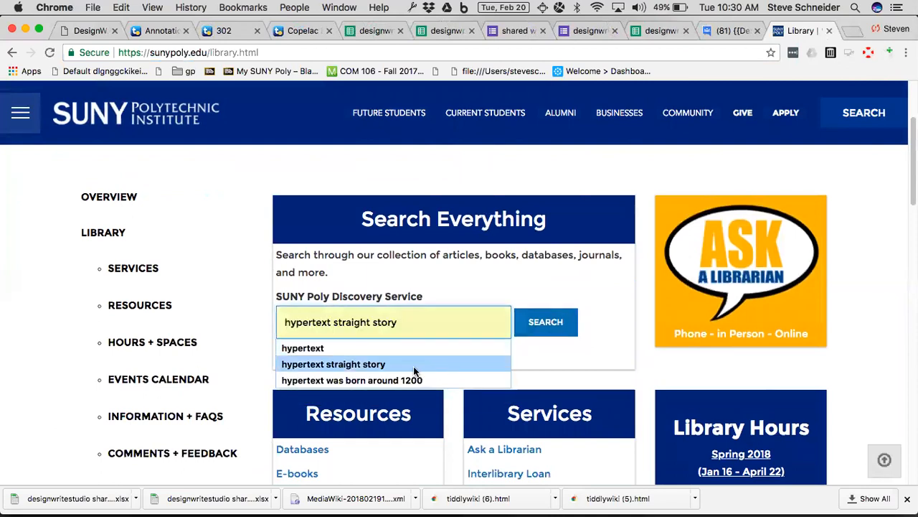
pyautogui.click(544, 319)
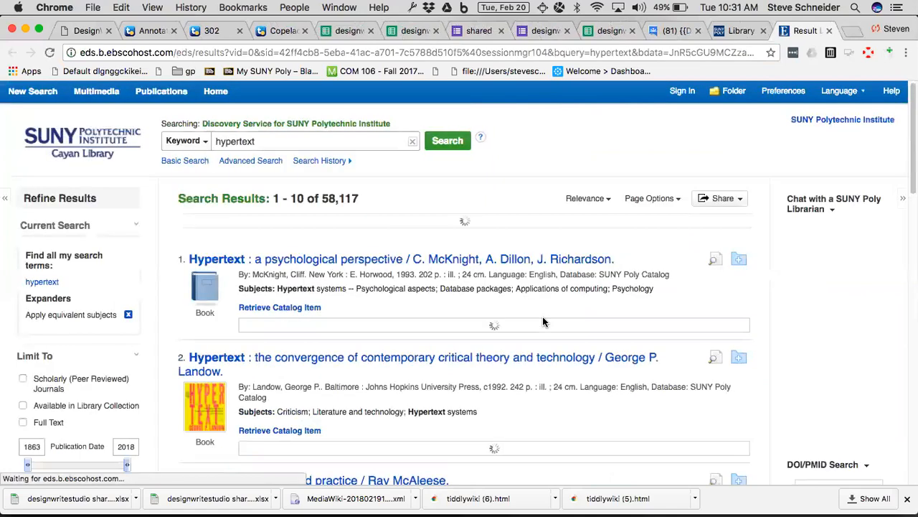
# Limit the search results to Full Text and open the electronic book link for From Codex to Hypertext.
pyautogui.scroll(-2, 73, 334)
pyautogui.click(23, 360)
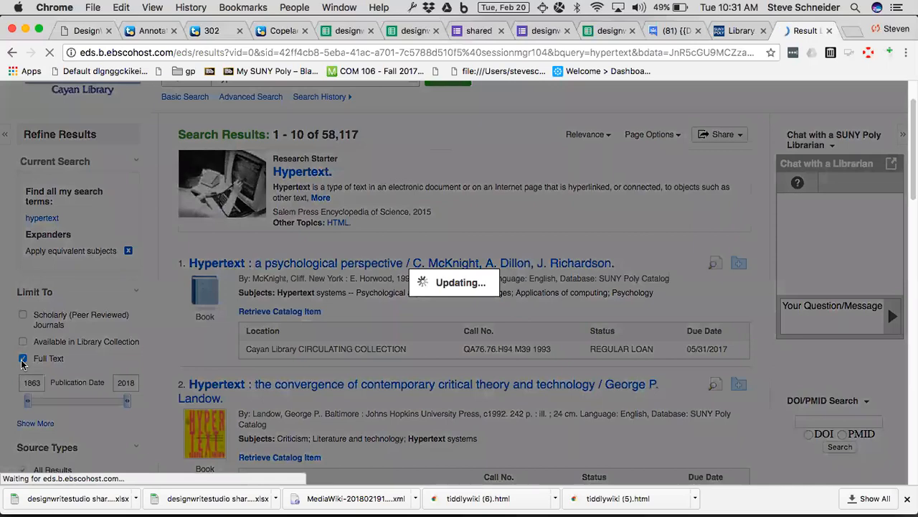
pyautogui.scroll(-3, 315, 300)
pyautogui.scroll(-1, 315, 300)
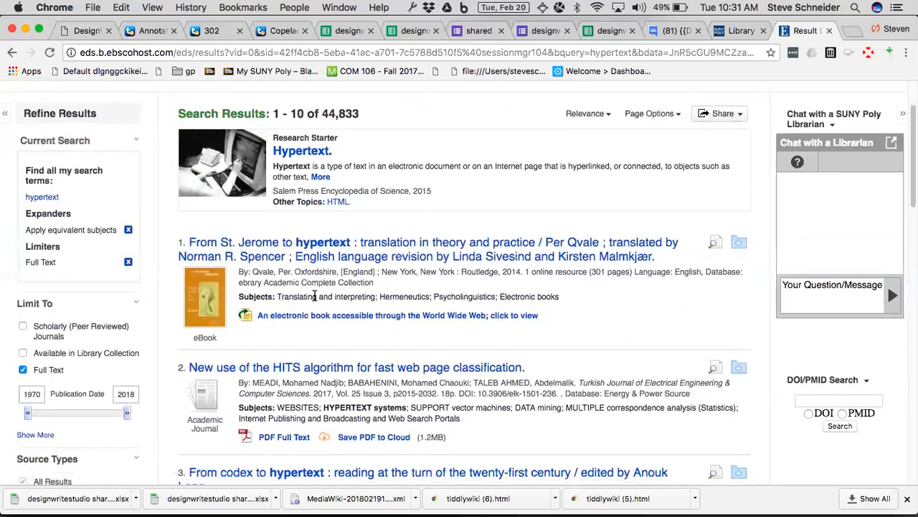
pyautogui.scroll(-10, 314, 296)
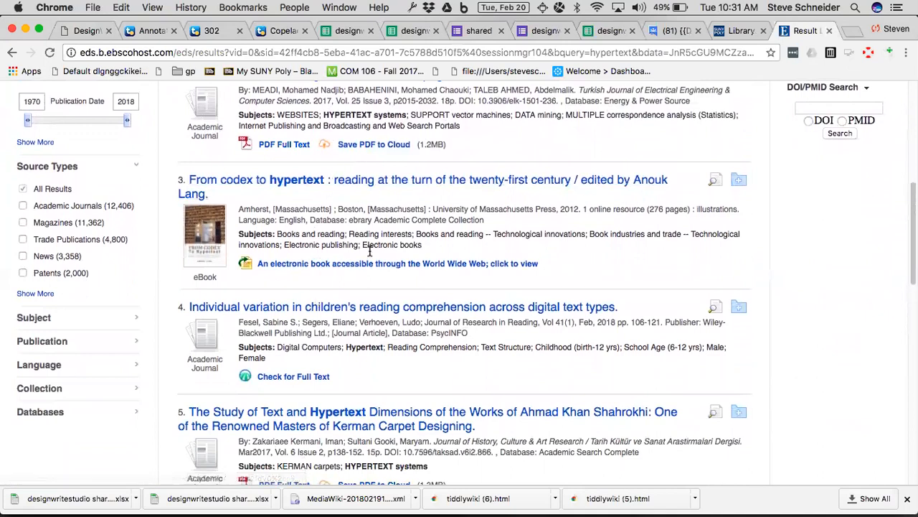
pyautogui.click(413, 265)
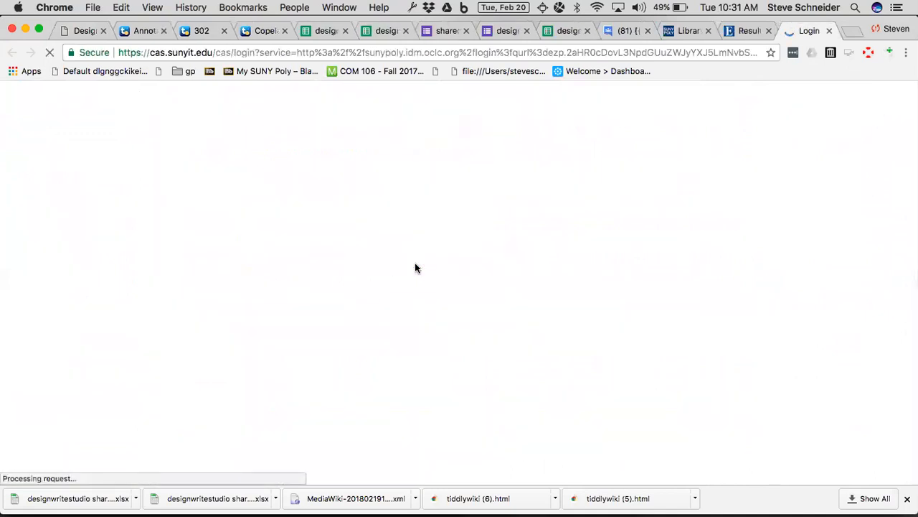
# Log in to the library service with the account username and password.
pyautogui.write('steve')
pyautogui.press('Tab')
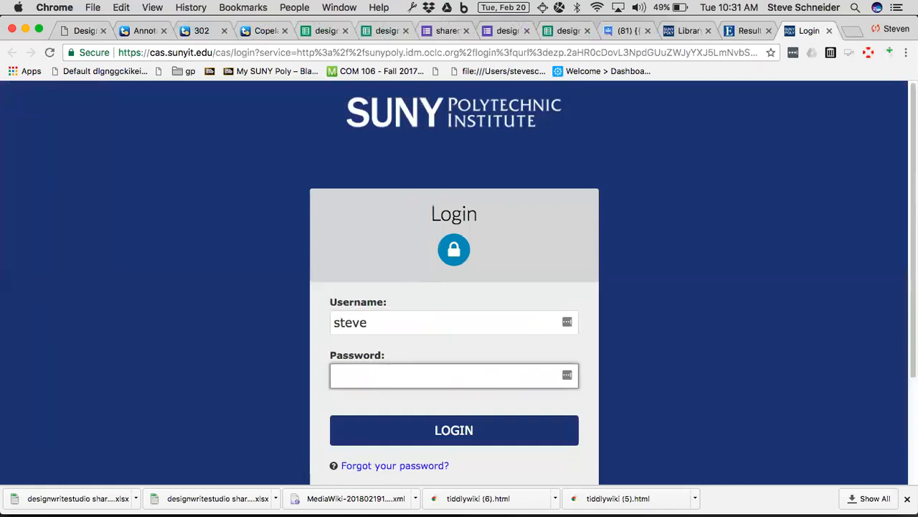
pyautogui.write('•••••••••••')
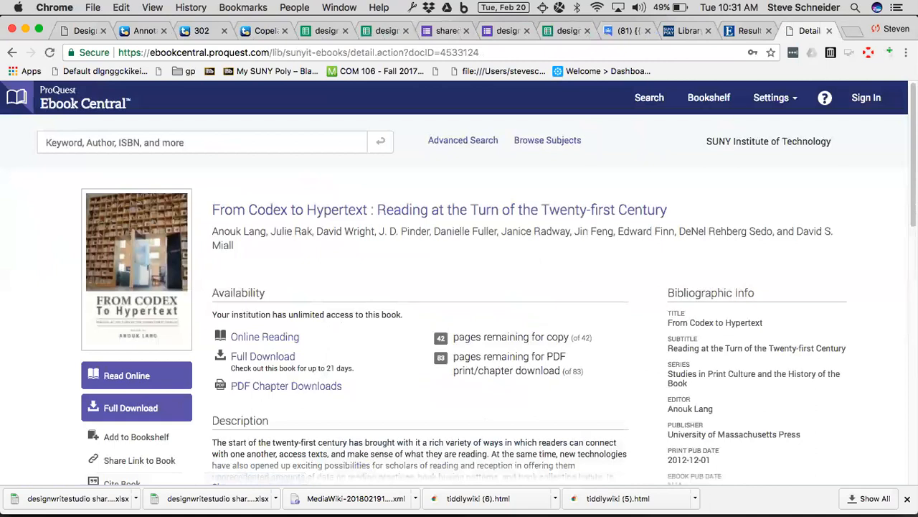
# Copy the ebook page's URL and enter it in a new tiddler as the value of a field named mylink.
pyautogui.scroll(-2, 459, 287)
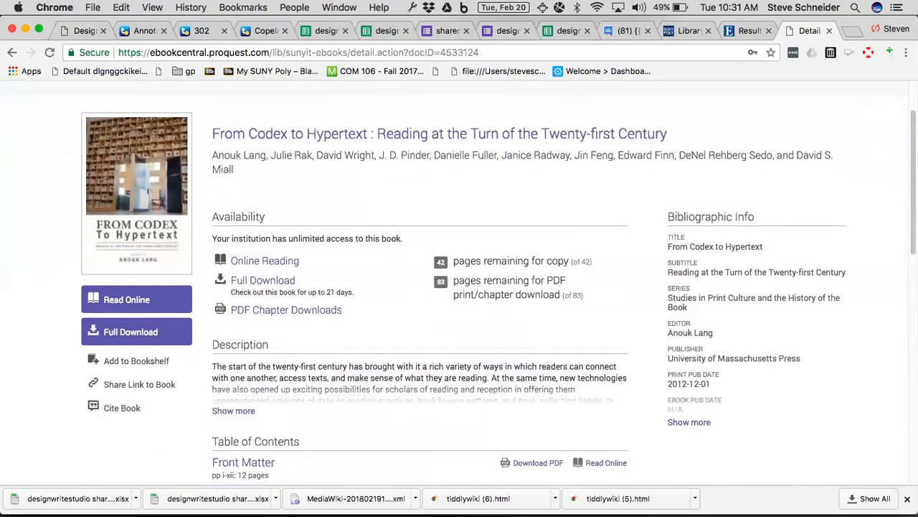
pyautogui.scroll(1, 459, 287)
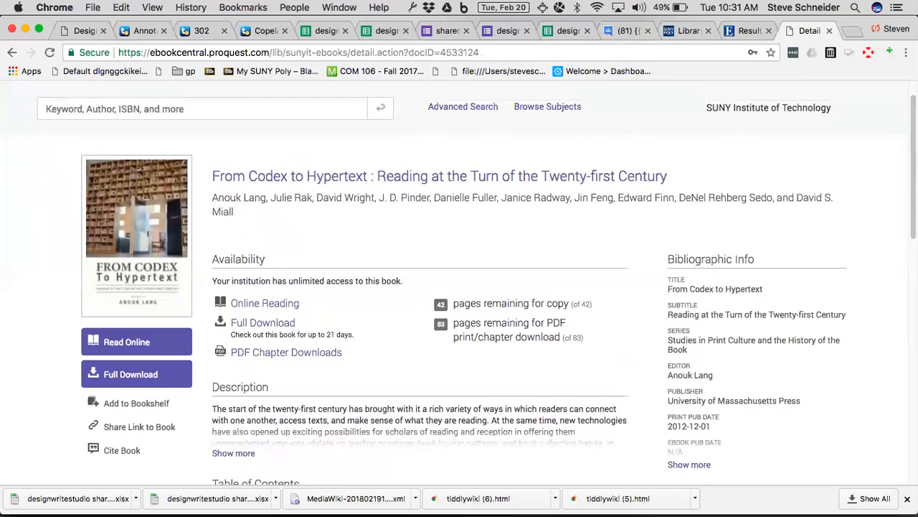
pyautogui.click(364, 55)
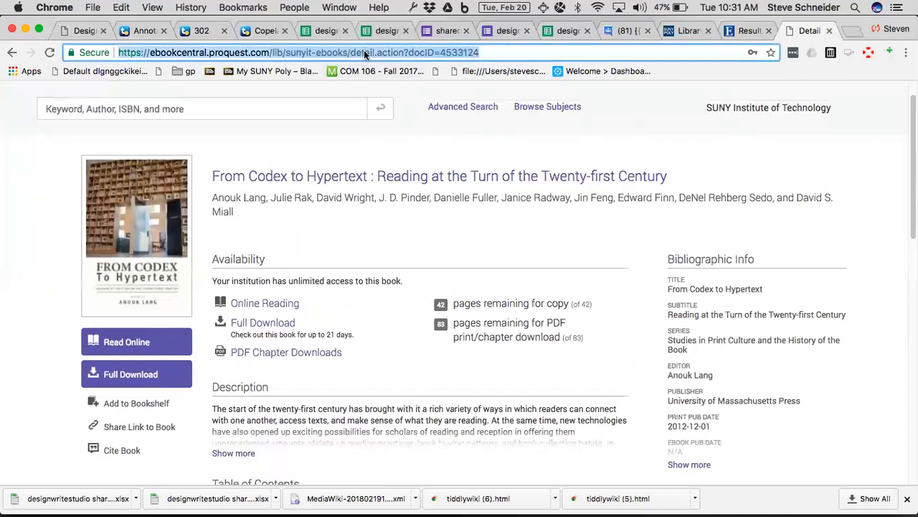
pyautogui.click(85, 31)
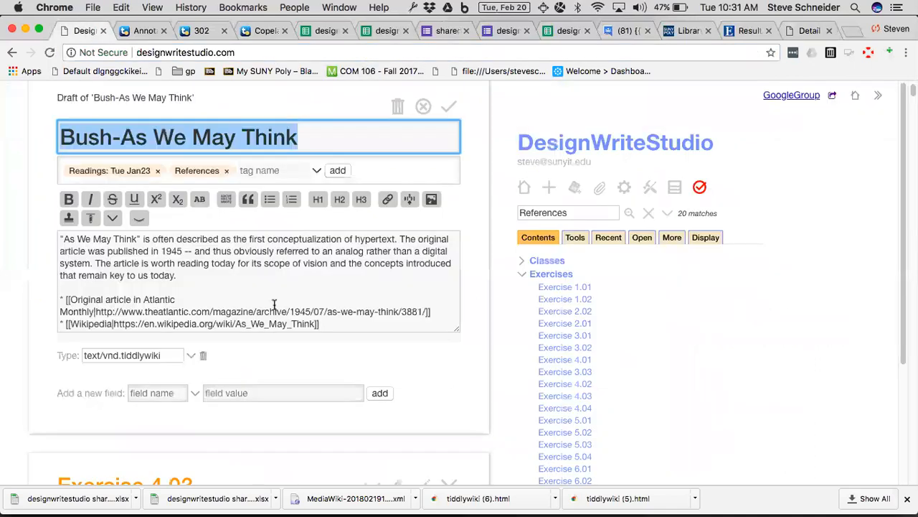
pyautogui.click(549, 187)
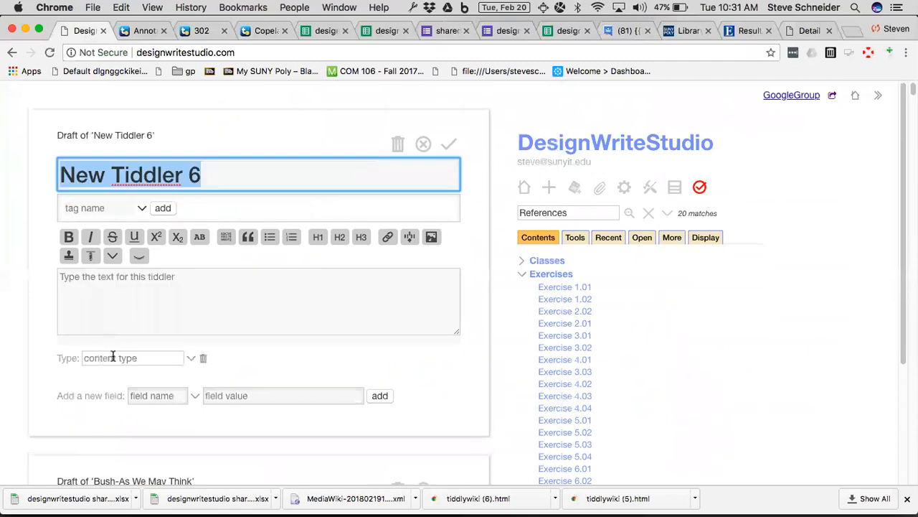
pyautogui.click(240, 393)
pyautogui.press('super+v')
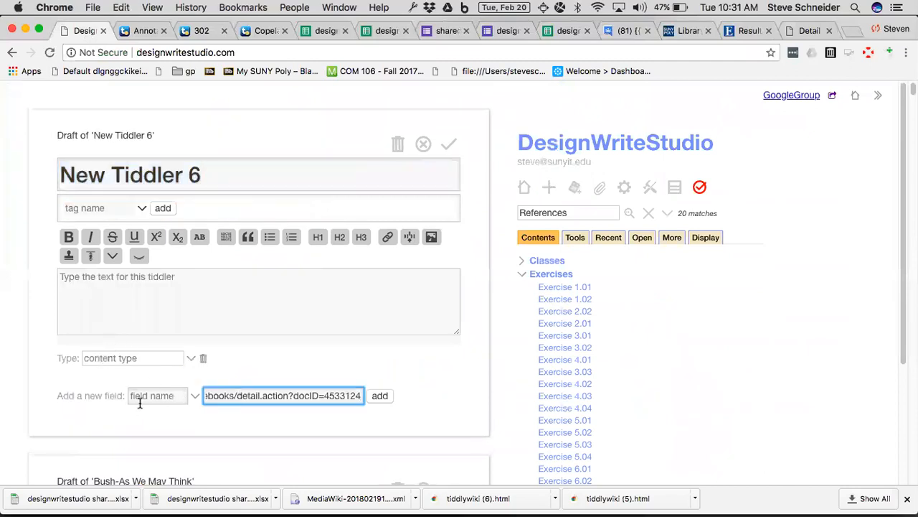
pyautogui.click(140, 398)
pyautogui.write('mylink')
# Enter {!!mylink}} as the tiddler's text, add the mylink field, and save the tiddler.
pyautogui.click(177, 277)
pyautogui.write('{')
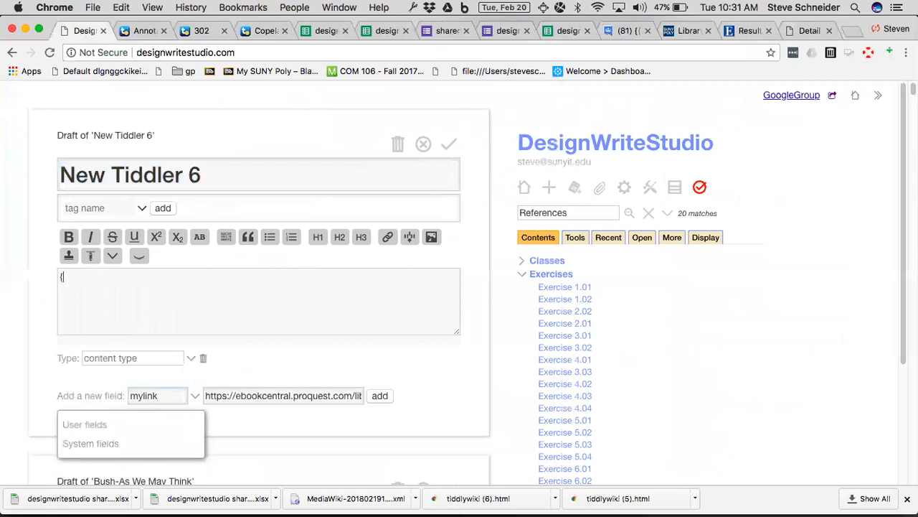
pyautogui.write('{!!mylink}}')
pyautogui.press('BackSpace')
pyautogui.press('BackSpace')
pyautogui.press('BackSpace')
pyautogui.press('BackSpace')
pyautogui.press('BackSpace')
pyautogui.write('ink}}')
pyautogui.click(380, 400)
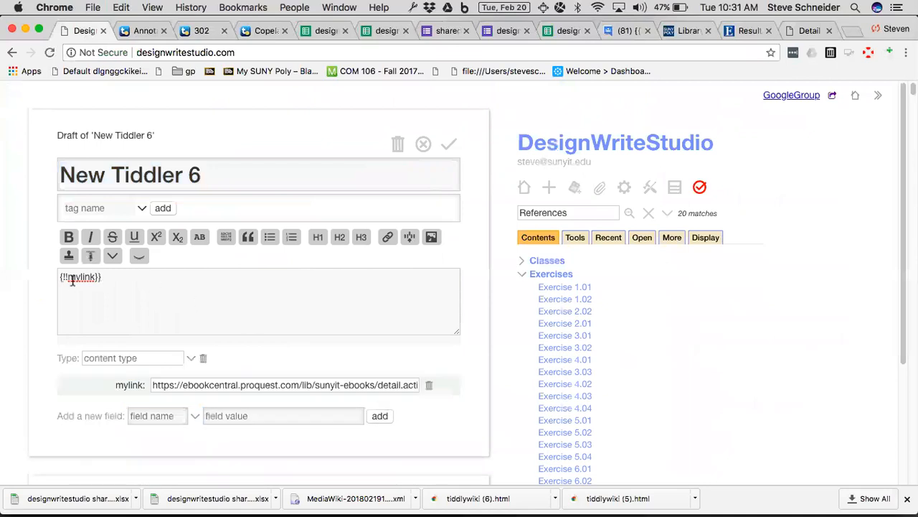
pyautogui.click(450, 146)
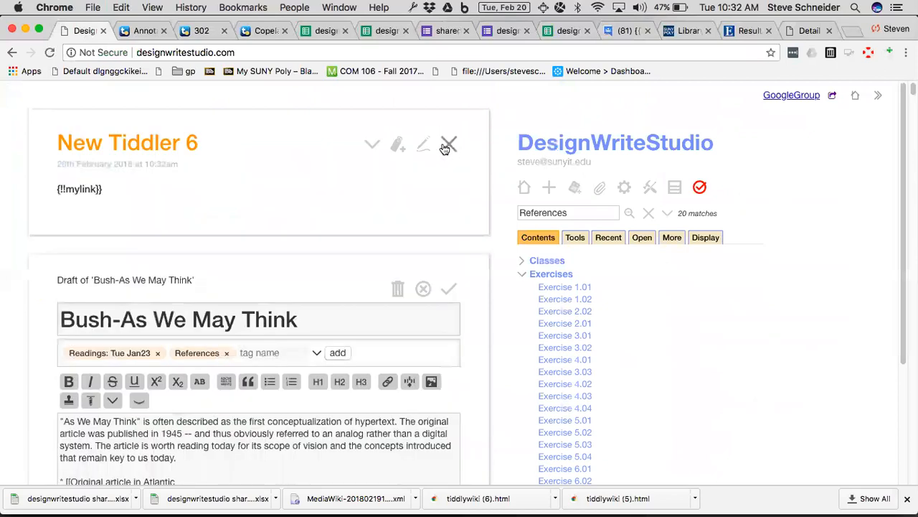
# Correct the text of New Tiddler 6 to {{!!mylink}}, turn on the preview, and test the ebook link.
pyautogui.click(422, 146)
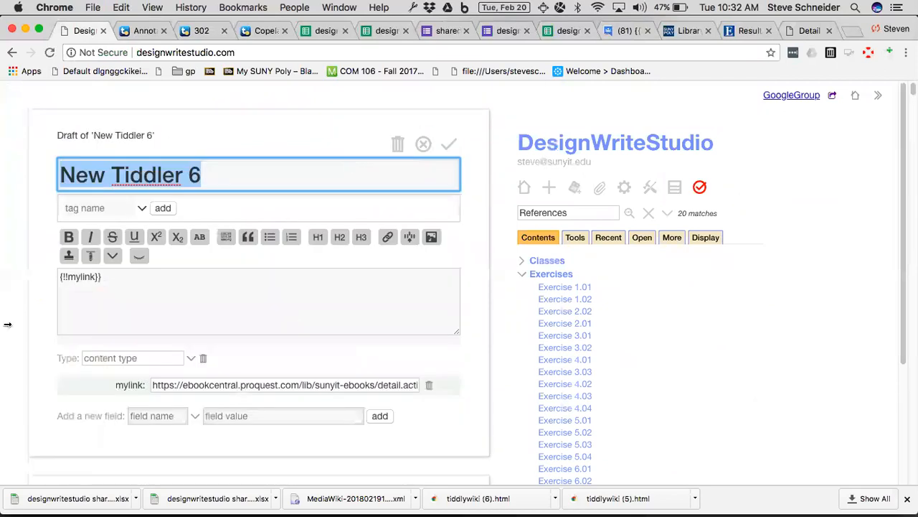
pyautogui.click(61, 279)
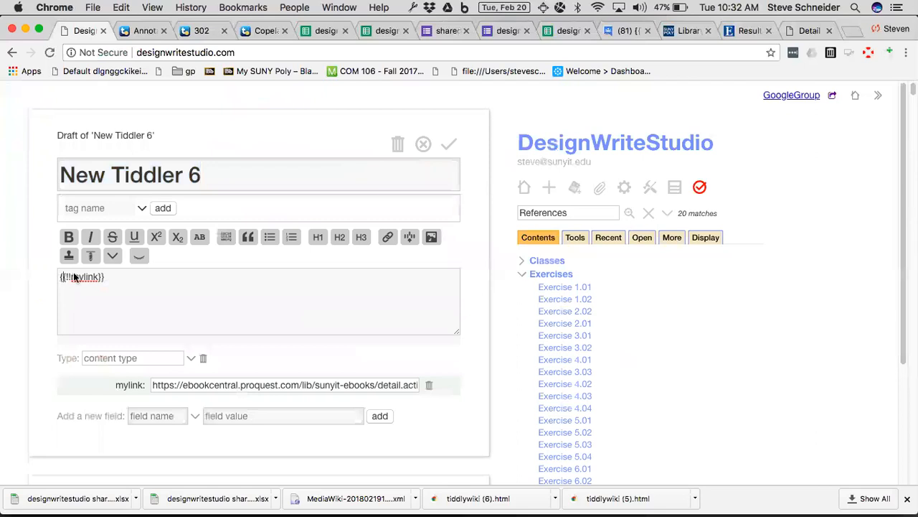
pyautogui.click(138, 255)
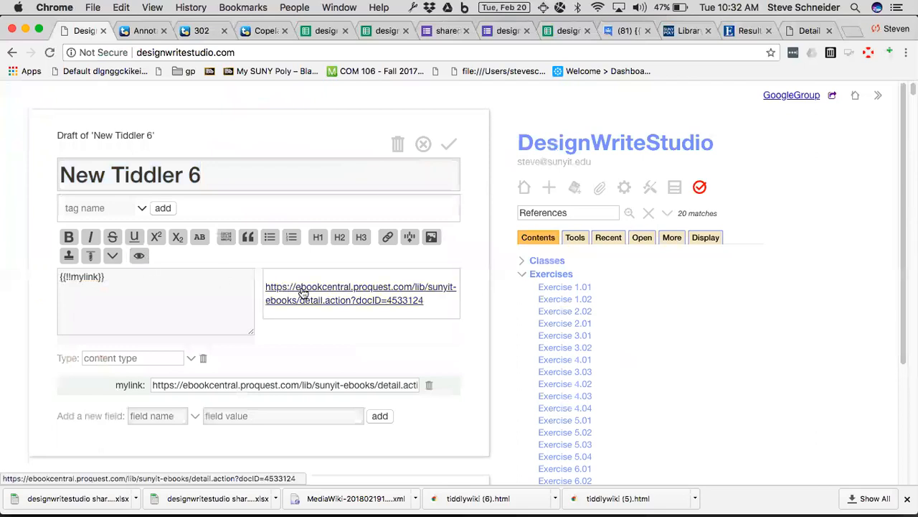
pyautogui.click(302, 292)
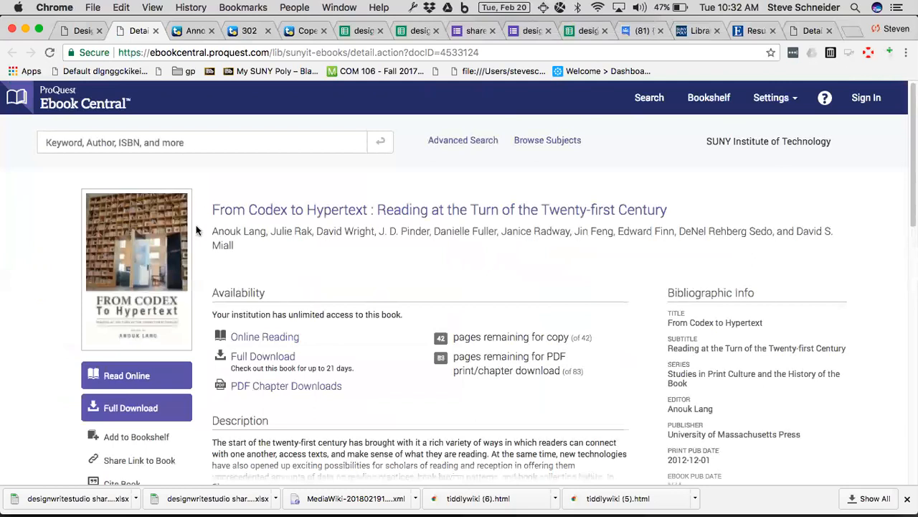
pyautogui.moveTo(213, 208); pyautogui.dragTo(667, 209)
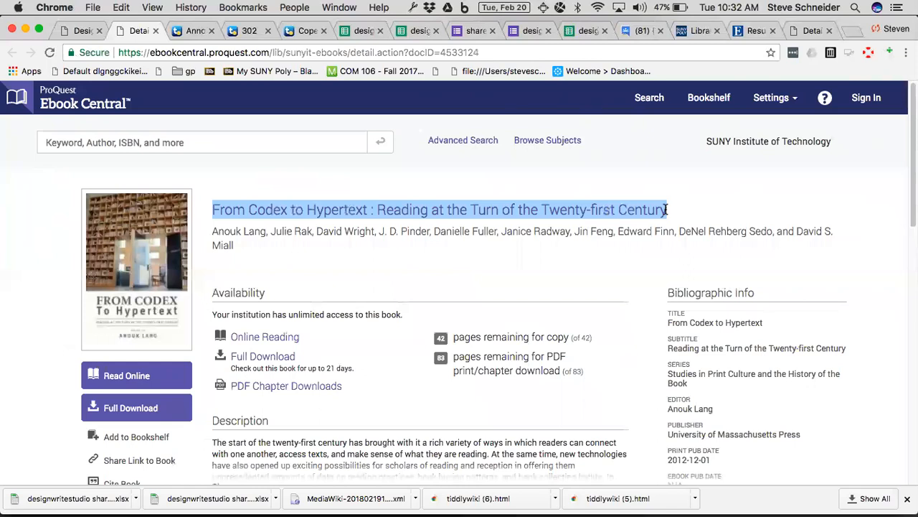
# Insert "if you have access to suny poly irary, click here:" before the {{!!mylink}} reference in the tiddler text.
pyautogui.click(74, 29)
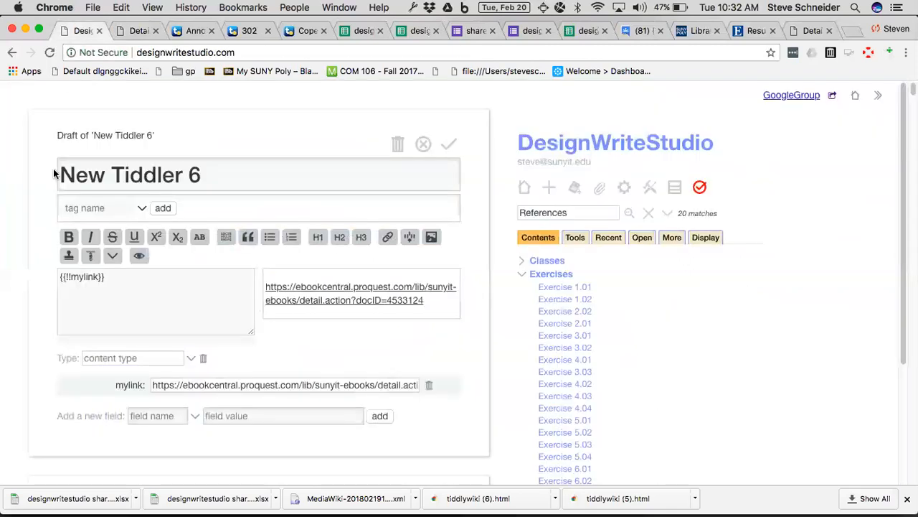
pyautogui.click(59, 278)
pyautogui.write('if you have acc')
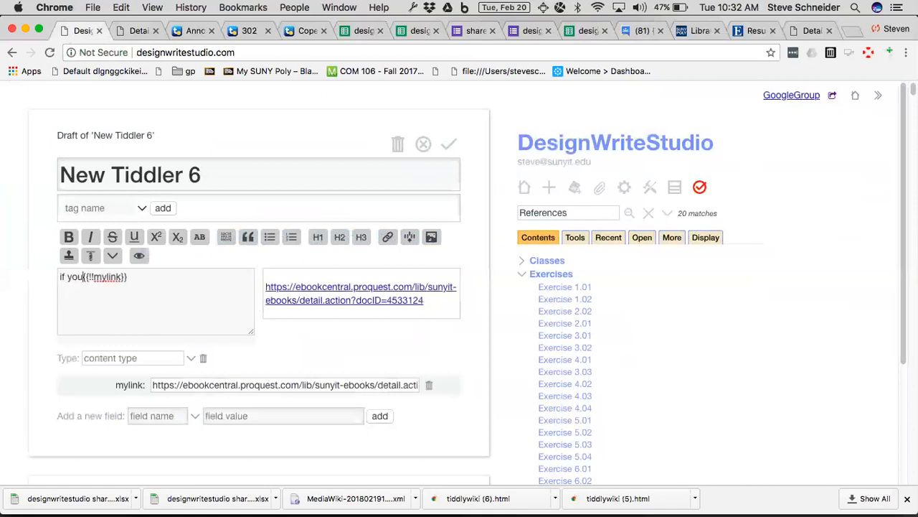
pyautogui.write('ess to suny poly')
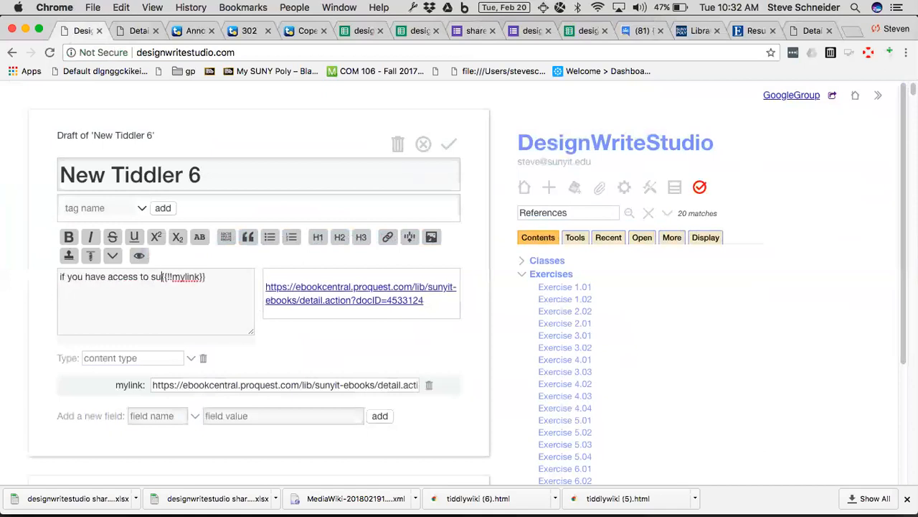
pyautogui.write(' irary, click ')
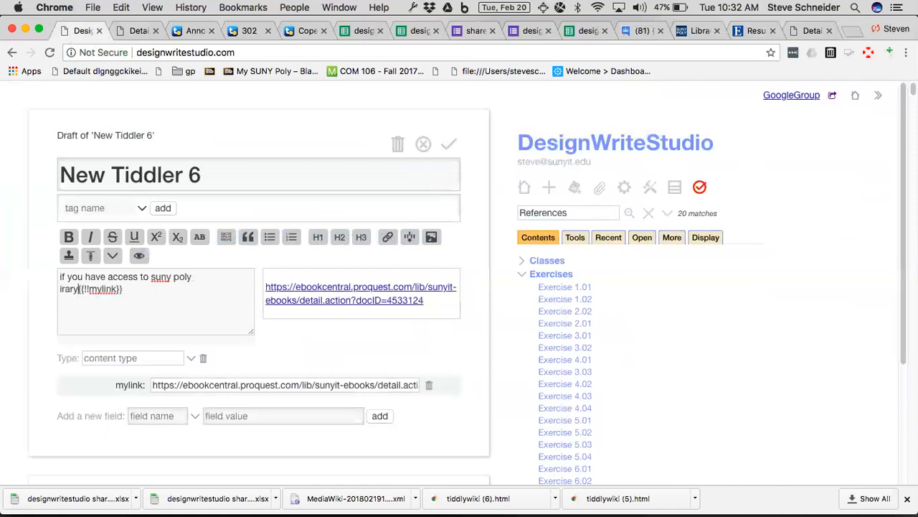
pyautogui.write('here')
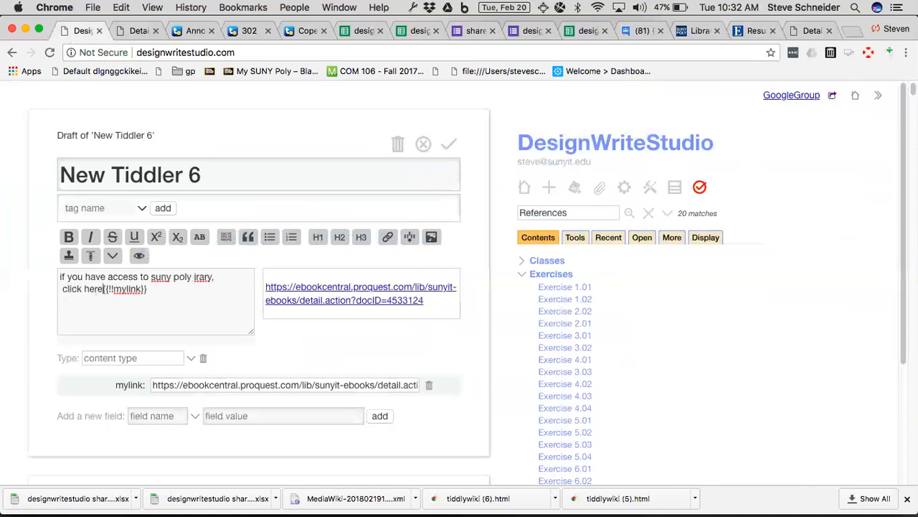
pyautogui.write(':')
# Correct the misspelled "irary" to "library:" and delete ", click here:" from the tiddler text.
pyautogui.doubleClick(202, 276)
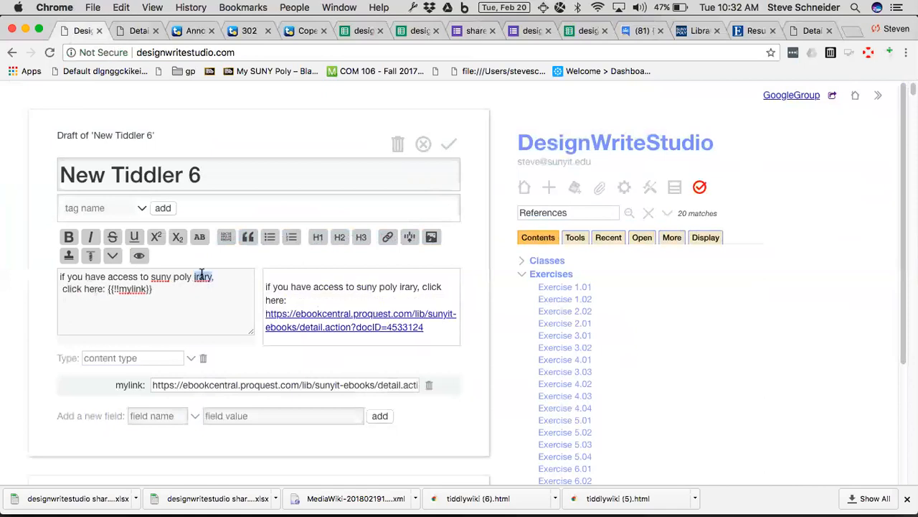
pyautogui.write('library')
pyautogui.press('BackSpace')
pyautogui.write(':')
pyautogui.hotkey('shift', 'Right')
pyautogui.hotkey('shift', 'Right')
pyautogui.hotkey('shift', 'Right')
pyautogui.hotkey('shift', 'Right')
pyautogui.hotkey('shift', 'Right')
pyautogui.hotkey('shift', 'Right')
pyautogui.hotkey('shift', 'Right')
pyautogui.hotkey('shift', 'Right')
pyautogui.hotkey('shift', 'Right')
pyautogui.hotkey('shift', 'Right')
pyautogui.hotkey('shift', 'Right')
pyautogui.hotkey('shift', 'Right')
pyautogui.hotkey('shift', 'Right')
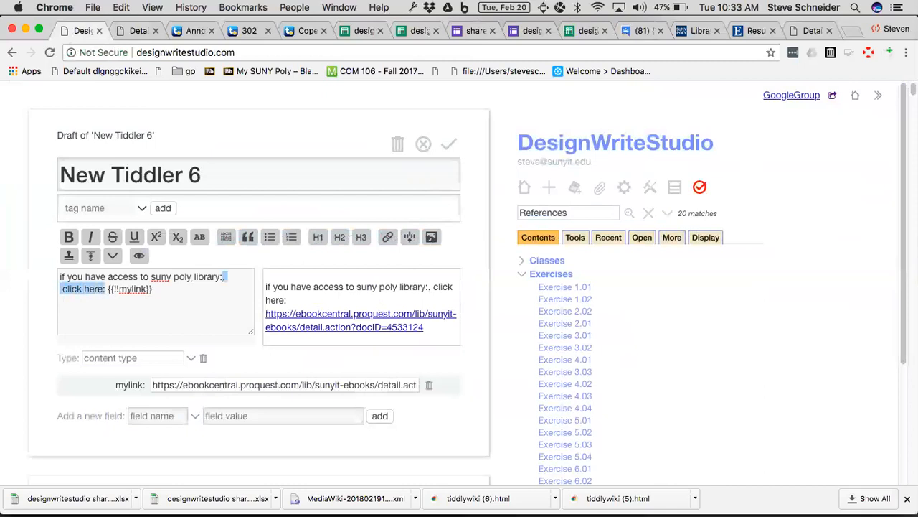
pyautogui.press('BackSpace')
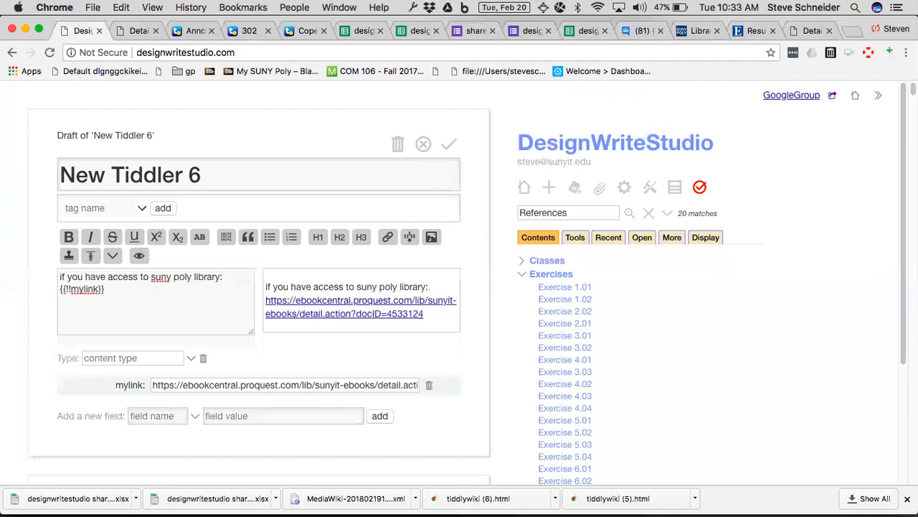
pyautogui.click(108, 276)
pyautogui.write('[[')
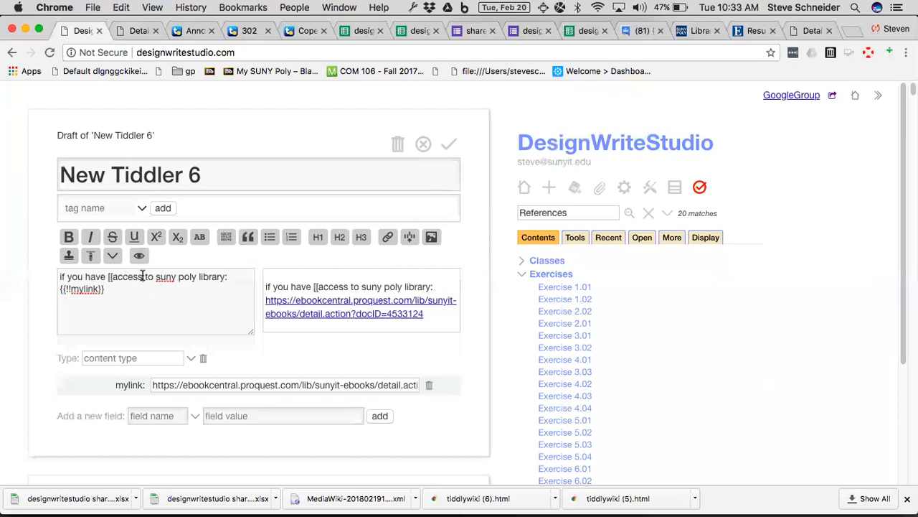
pyautogui.press('BackSpace')
pyautogui.press('BackSpace')
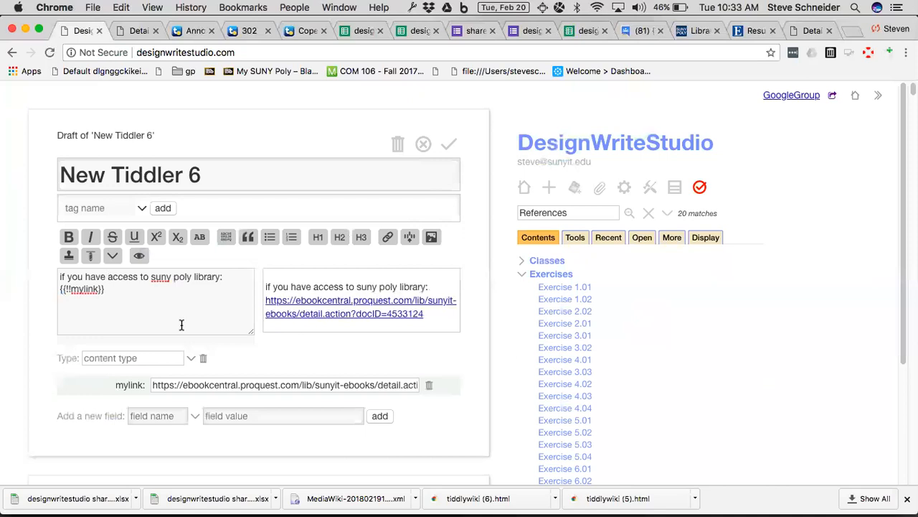
# Replace the tiddler's title with the full book title copied from the ebook page and save the tiddler.
pyautogui.tripleClick(289, 176)
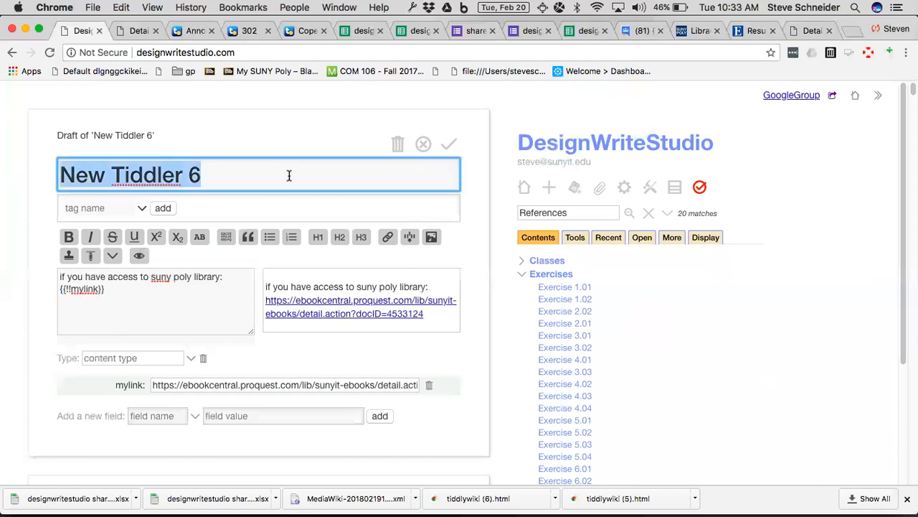
pyautogui.click(347, 302)
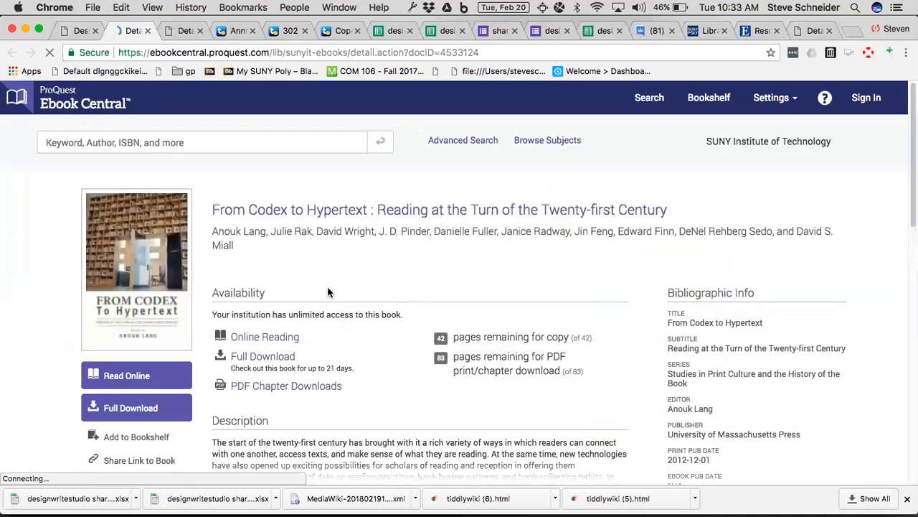
pyautogui.moveTo(212, 208); pyautogui.dragTo(246, 246)
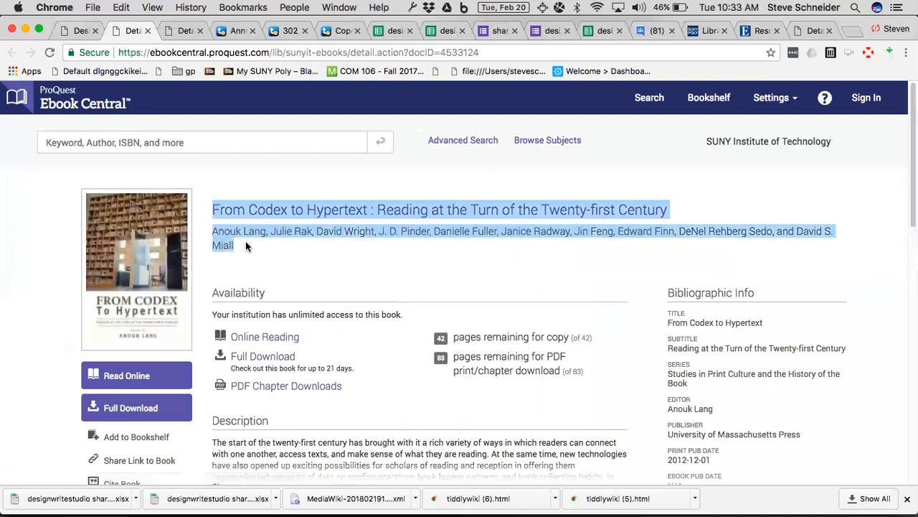
pyautogui.click(212, 209)
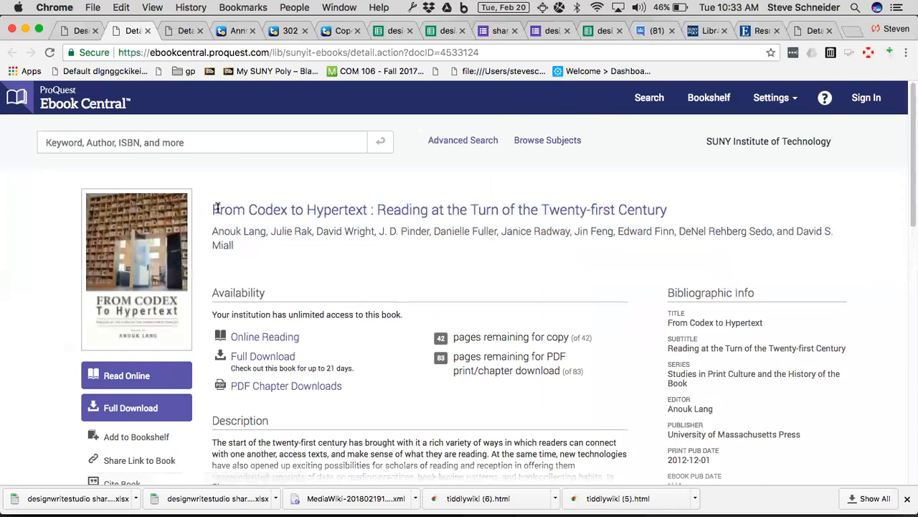
pyautogui.moveTo(668, 208); pyautogui.dragTo(206, 204)
pyautogui.press('super+c')
pyautogui.click(71, 30)
pyautogui.click(159, 185)
pyautogui.press('super+a')
pyautogui.press('super+v')
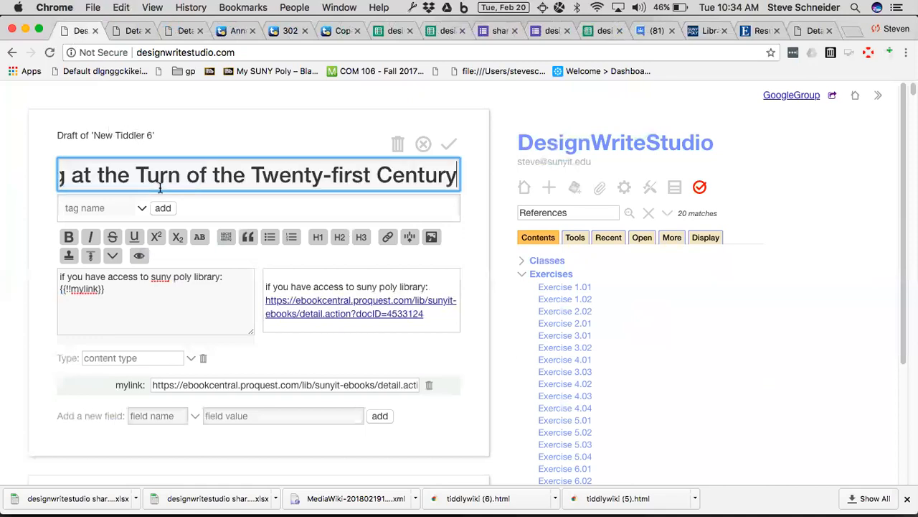
pyautogui.click(450, 147)
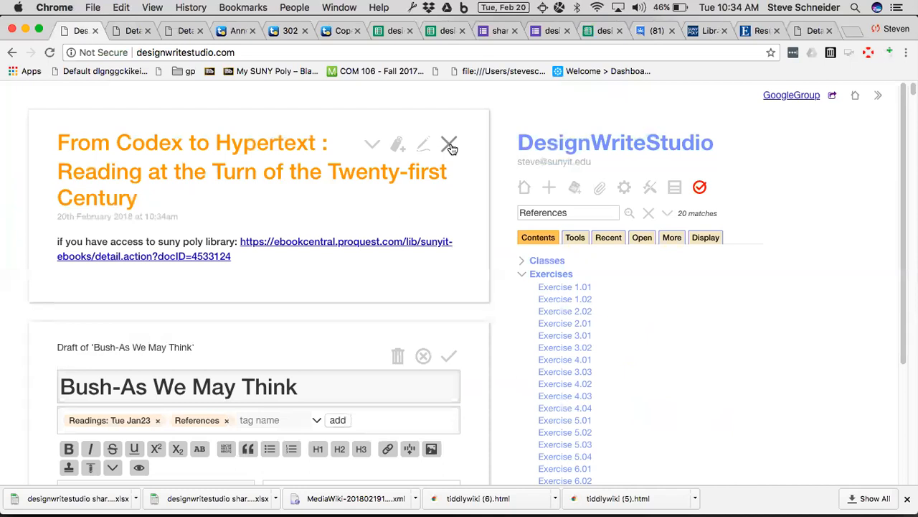
# Search Google for the copied book title in a new browser tab and select the results URL up to From+Codex+to+Hypertext.
pyautogui.press('super+t')
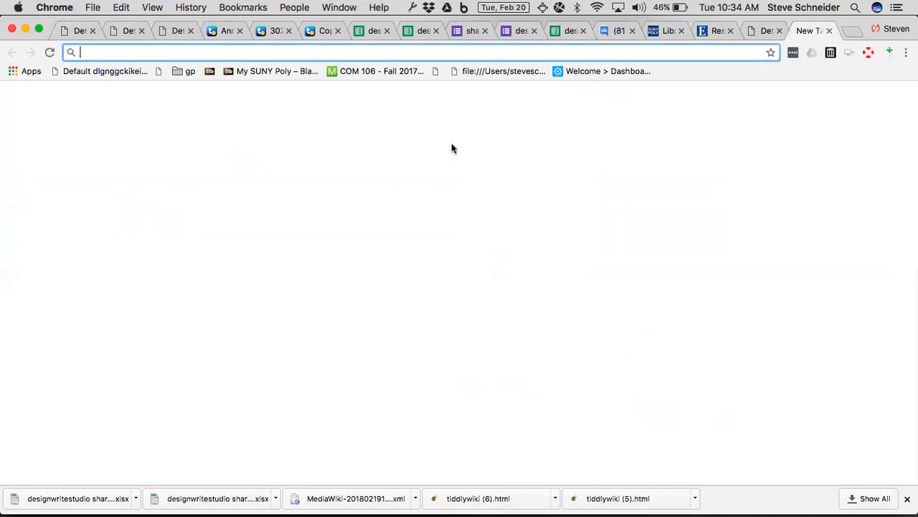
pyautogui.press('super+v')
pyautogui.press('Return')
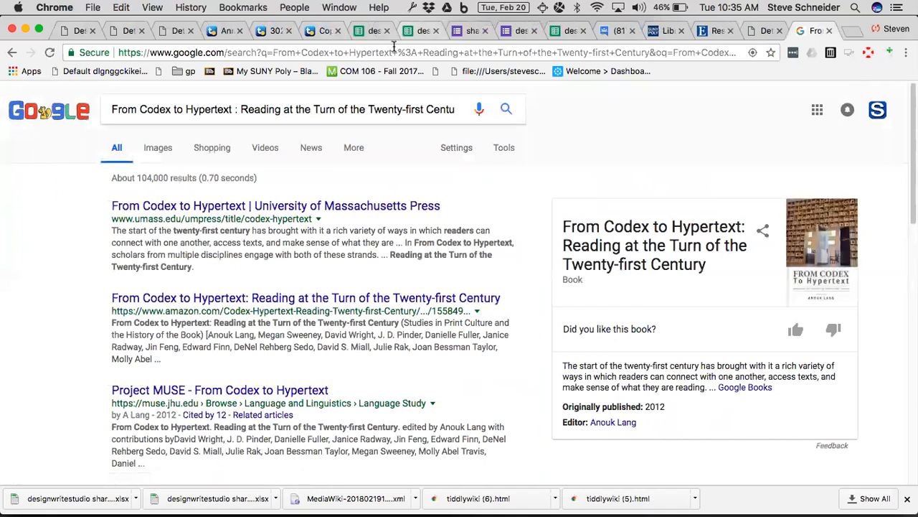
pyautogui.moveTo(393, 52); pyautogui.dragTo(83, 53)
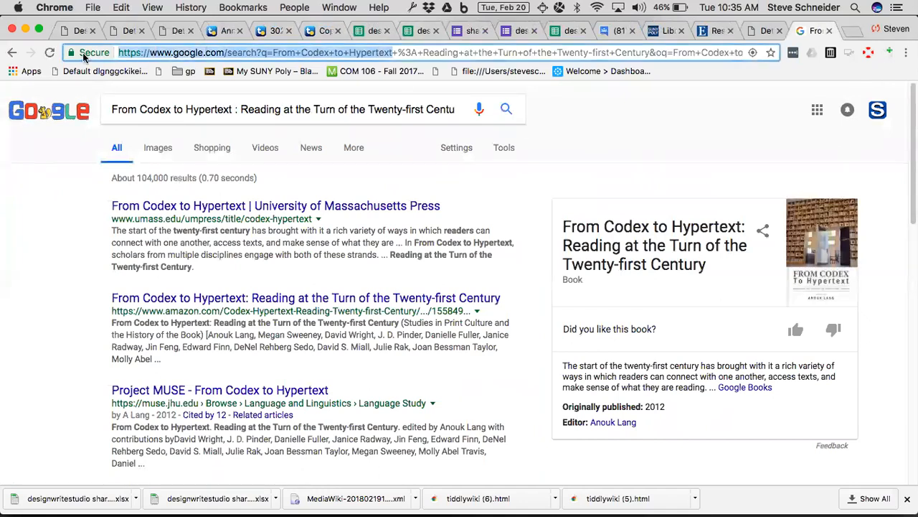
# Reopen the From Codex to Hypertext tiddler for editing and add a link labelled Google to the copied search URL below {{!!mylink}}.
pyautogui.click(76, 31)
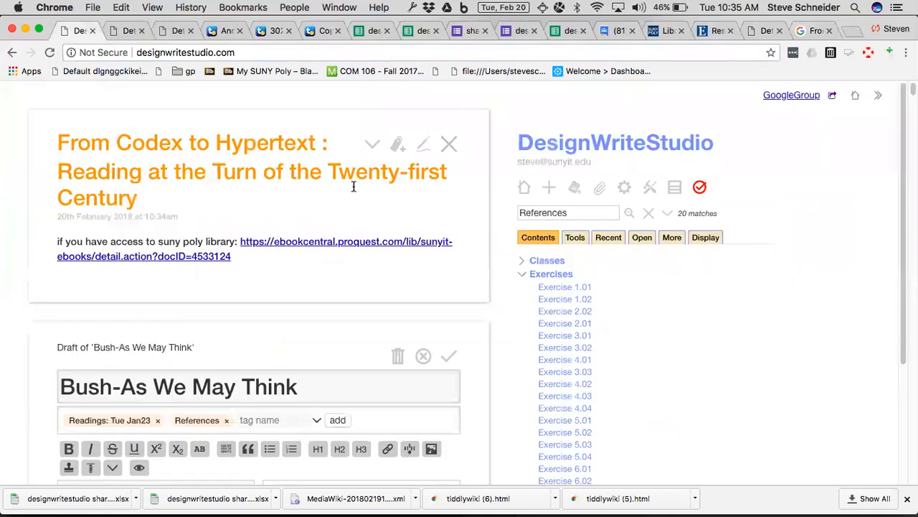
pyautogui.click(425, 142)
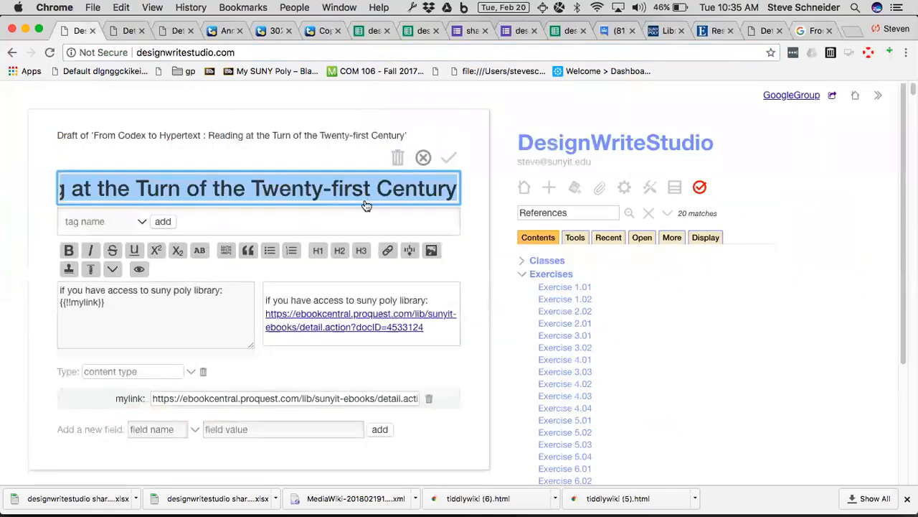
pyautogui.click(147, 304)
pyautogui.press('Return')
pyautogui.press('Return')
pyautogui.write('[[Google|')
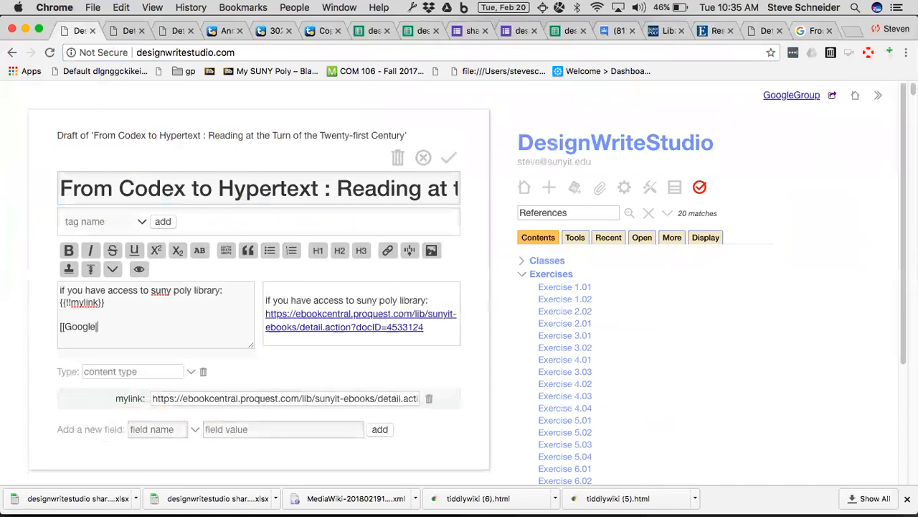
pyautogui.press('super+v')
pyautogui.write(']]')
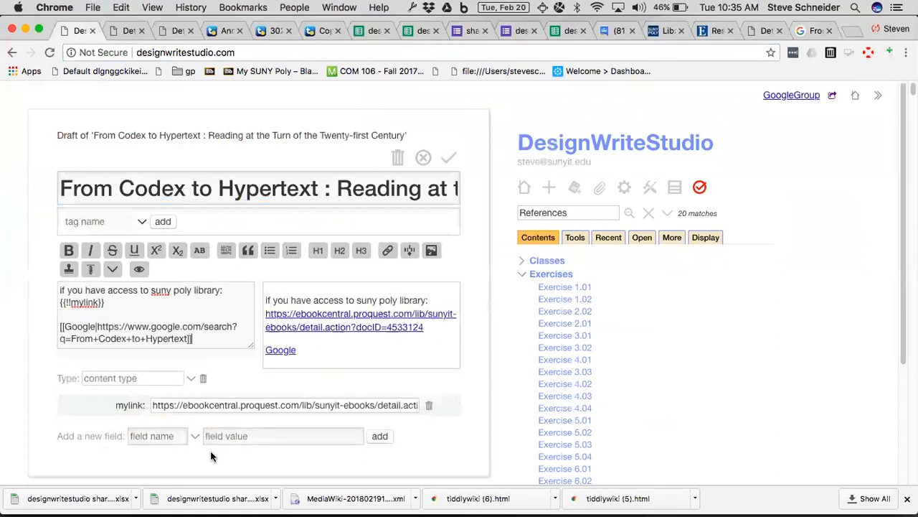
# Add a field named googlelink to the tiddler with the copied Google search URL as its value.
pyautogui.click(218, 439)
pyautogui.press('super+v')
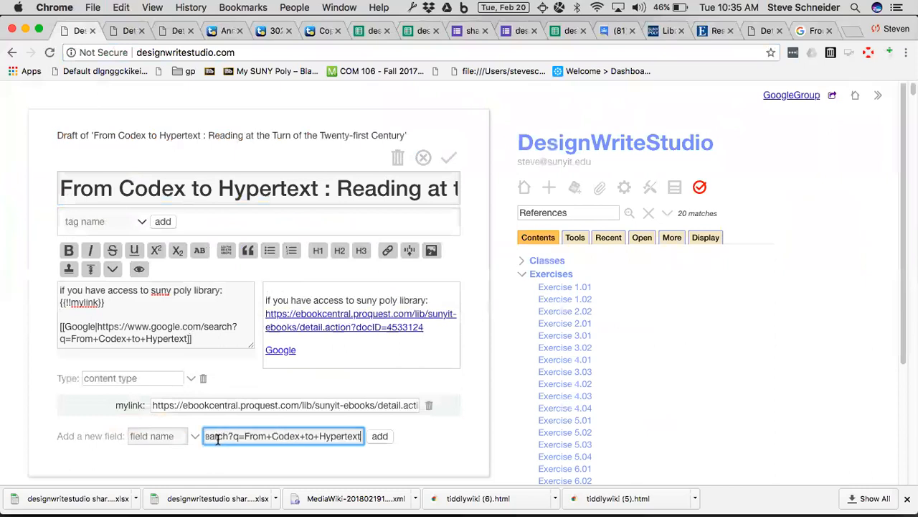
pyautogui.click(145, 437)
pyautogui.write('google-link')
pyautogui.press('BackSpace')
pyautogui.press('BackSpace')
pyautogui.press('BackSpace')
pyautogui.press('BackSpace')
pyautogui.press('BackSpace')
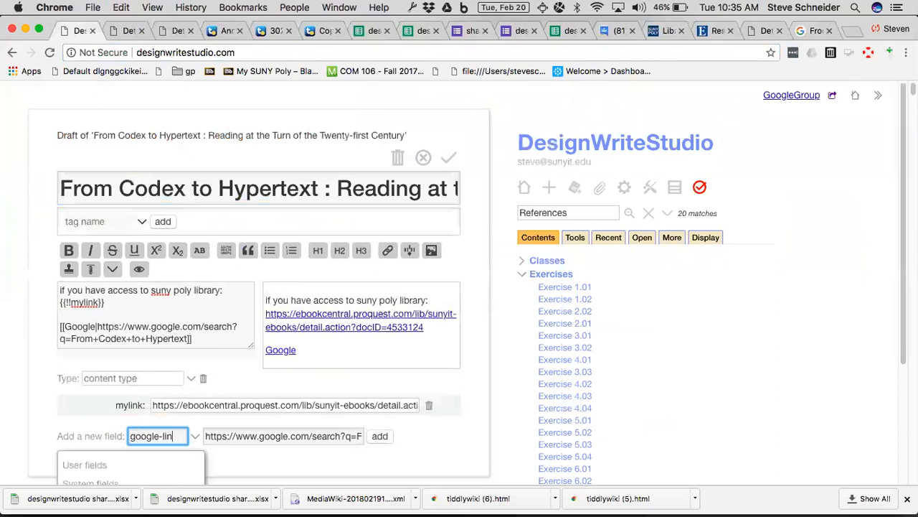
pyautogui.write('link')
pyautogui.click(380, 436)
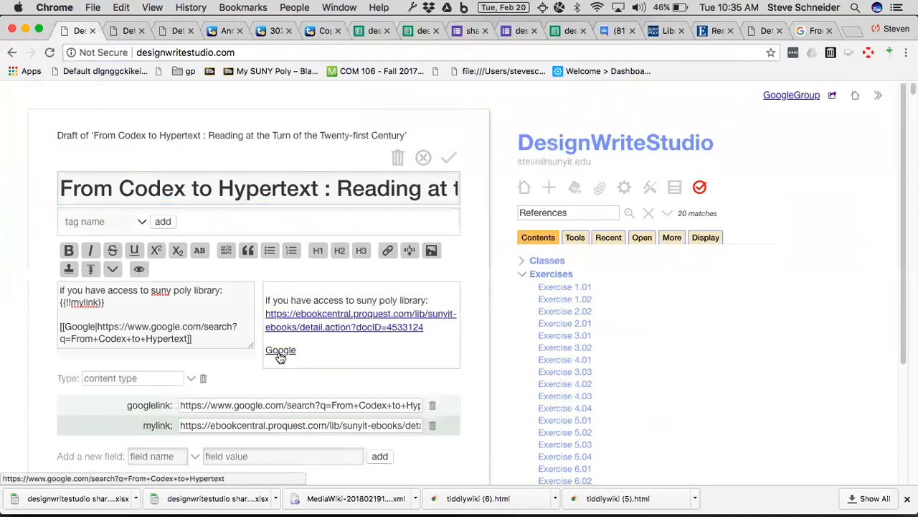
# Save the tiddler, test its Google link and return to the wiki.
pyautogui.click(449, 158)
pyautogui.click(74, 282)
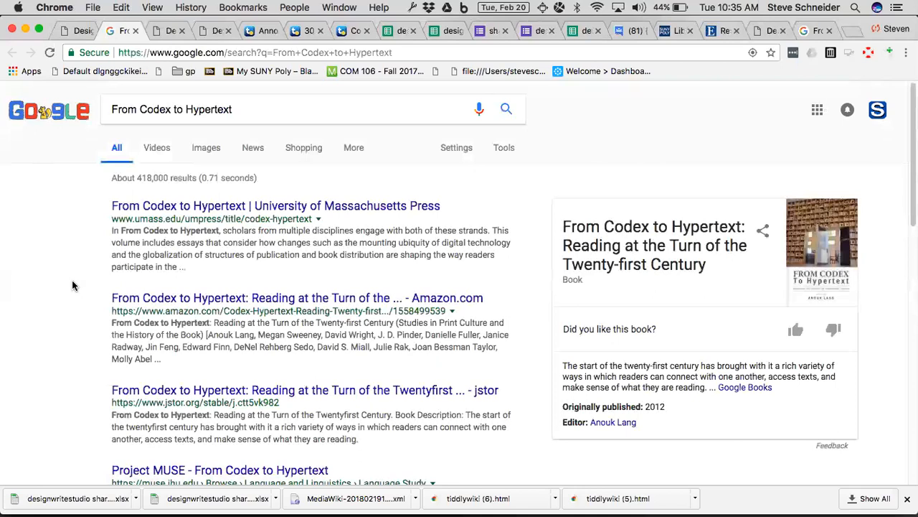
pyautogui.click(76, 33)
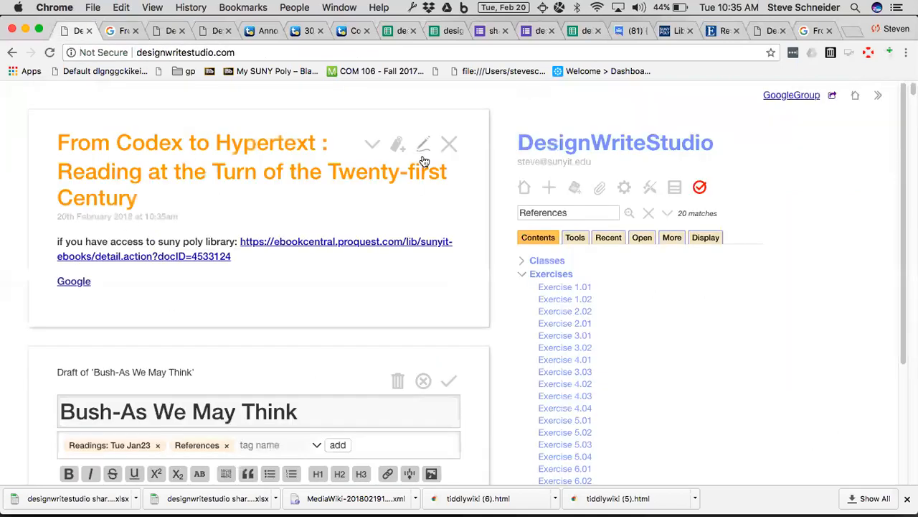
# Edit the tiddler again and replace the googlelink field's value with "From Codex to Hypertext" copied from the title.
pyautogui.click(426, 154)
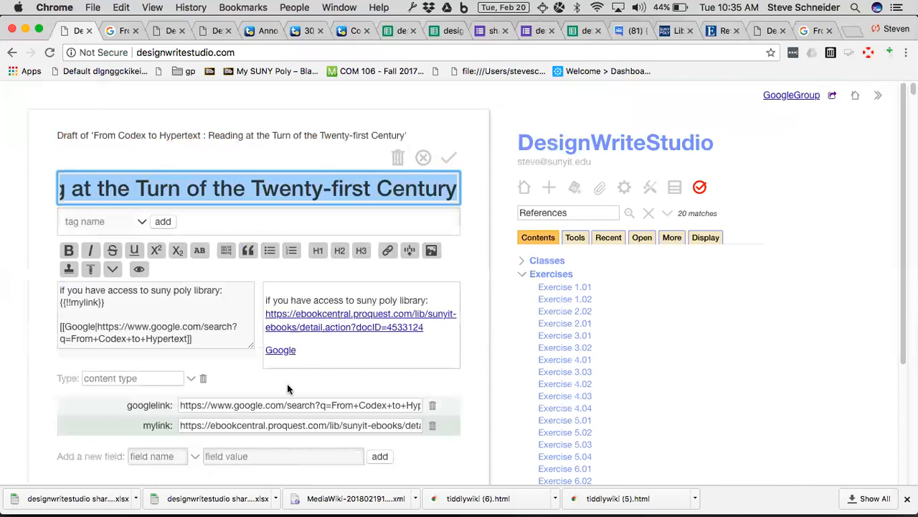
pyautogui.doubleClick(291, 405)
pyautogui.tripleClick(292, 404)
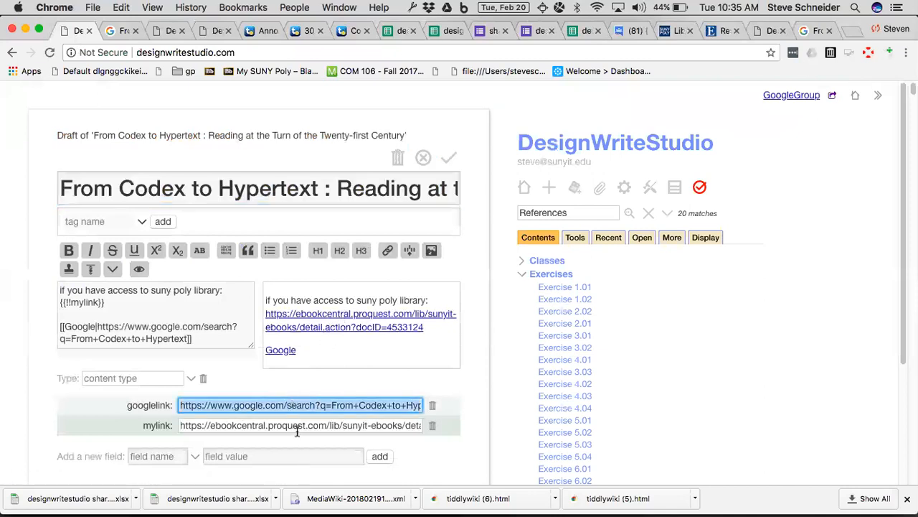
pyautogui.tripleClick(308, 426)
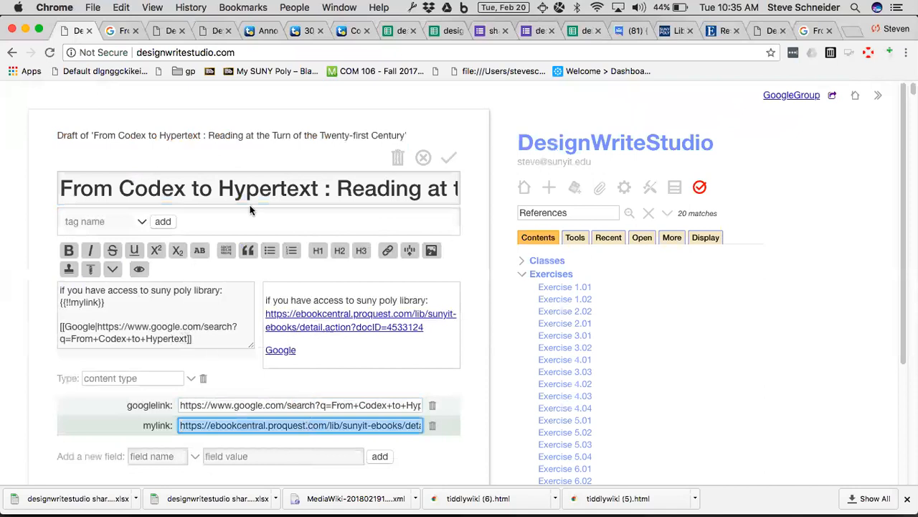
pyautogui.moveTo(319, 188); pyautogui.dragTo(3, 167)
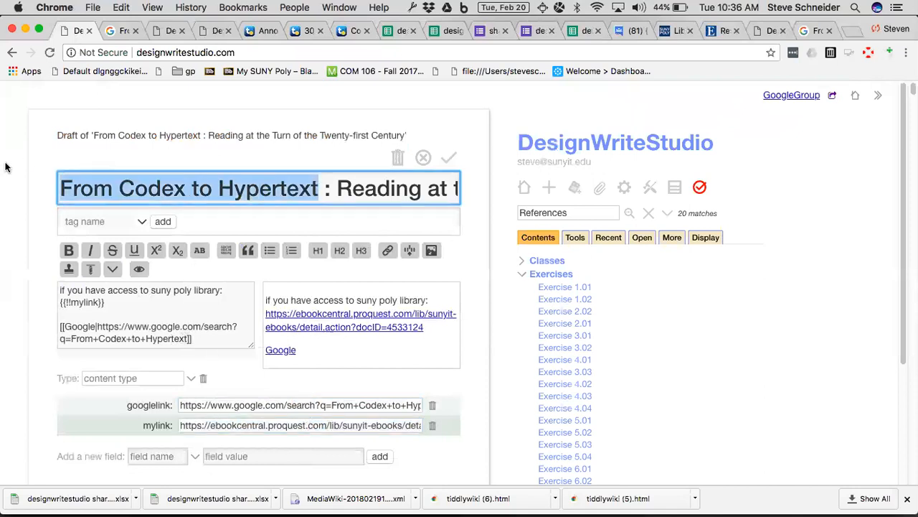
pyautogui.tripleClick(223, 425)
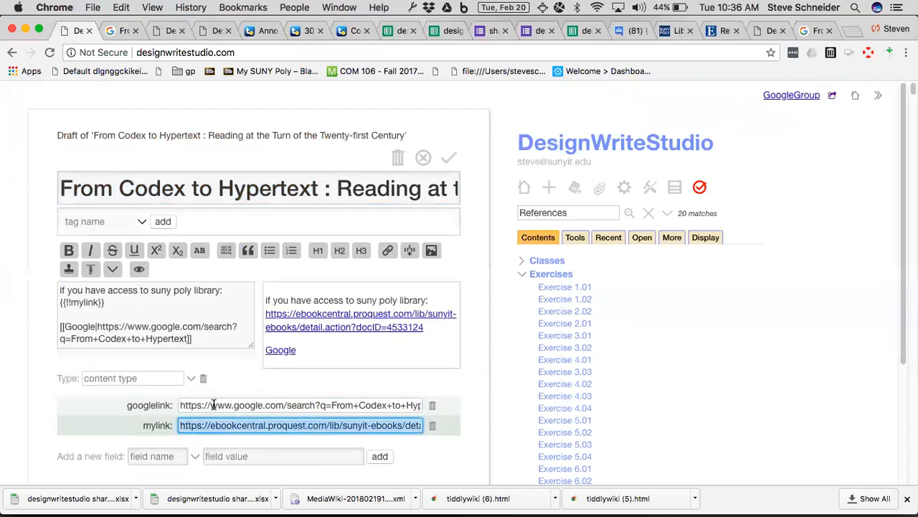
pyautogui.tripleClick(210, 404)
pyautogui.press('super+v')
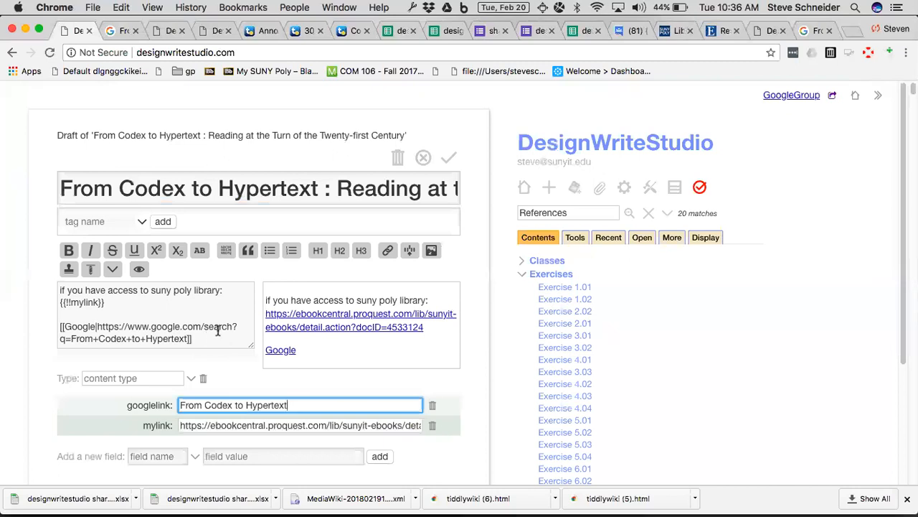
# Hide the wiki's sidebar, start a link labelled "Since the beginning of the class" below the Google link, and delete that unfinished text.
pyautogui.click(878, 94)
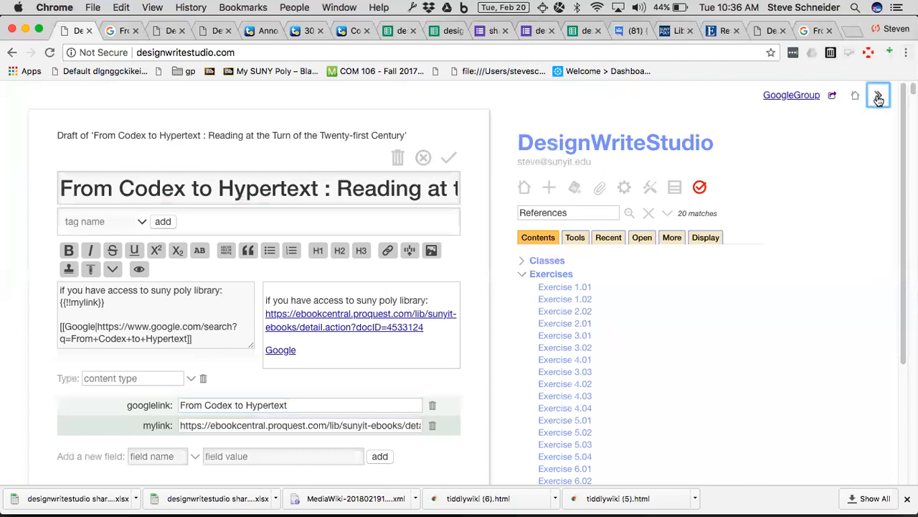
pyautogui.click(379, 282)
pyautogui.press('Return')
pyautogui.press('Return')
pyautogui.write('[[')
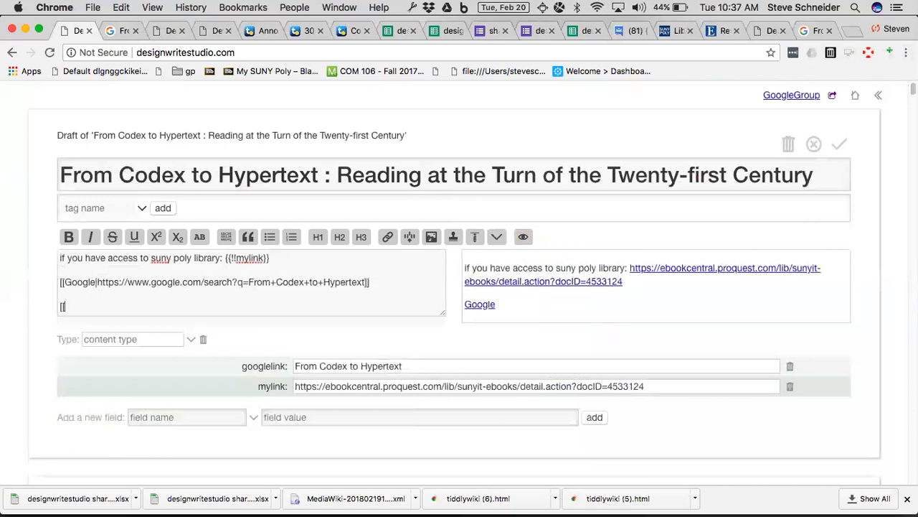
pyautogui.write('Sinc')
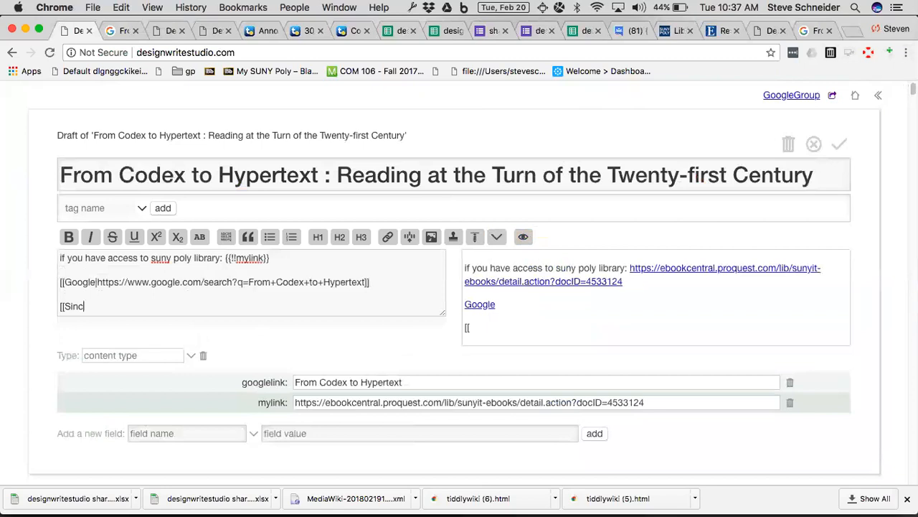
pyautogui.write('e the beginning of the class|')
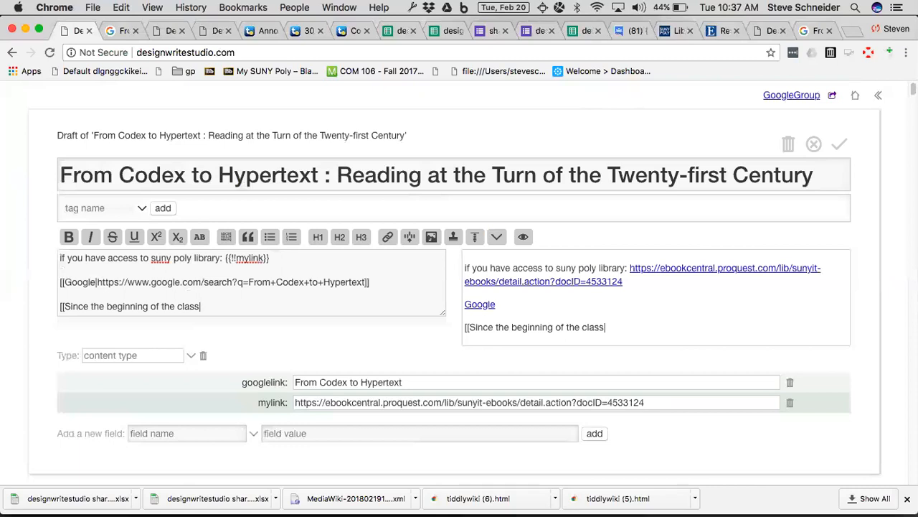
pyautogui.press('super+shift+Left')
pyautogui.press('BackSpace')
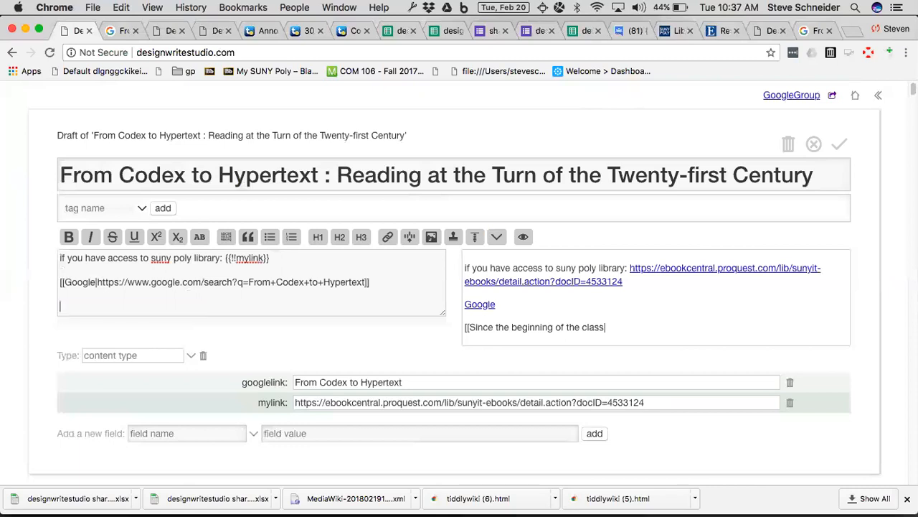
pyautogui.write('[[')
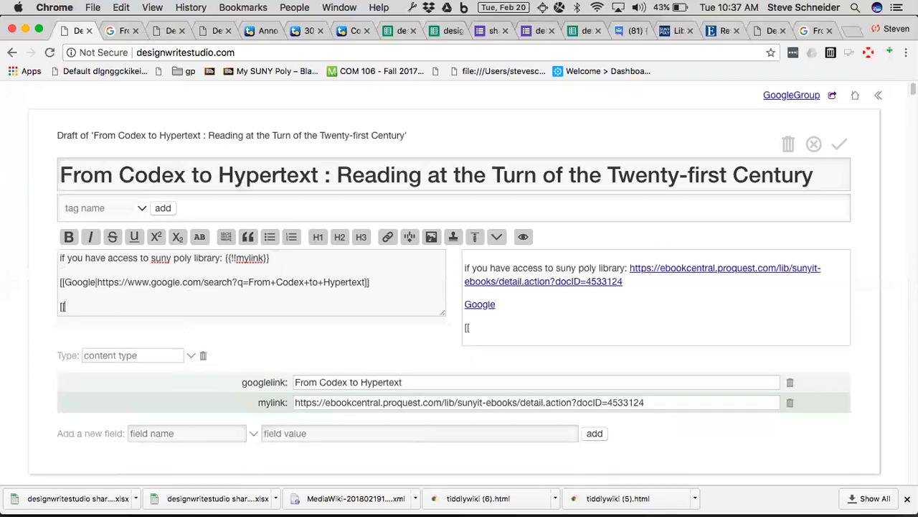
pyautogui.write('this becomes a li')
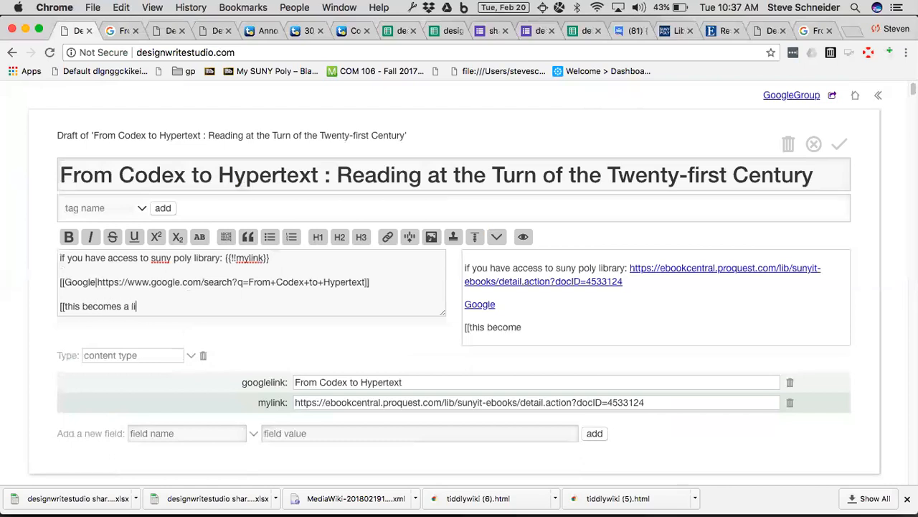
pyautogui.write('nk|')
pyautogui.write('www.google.com')
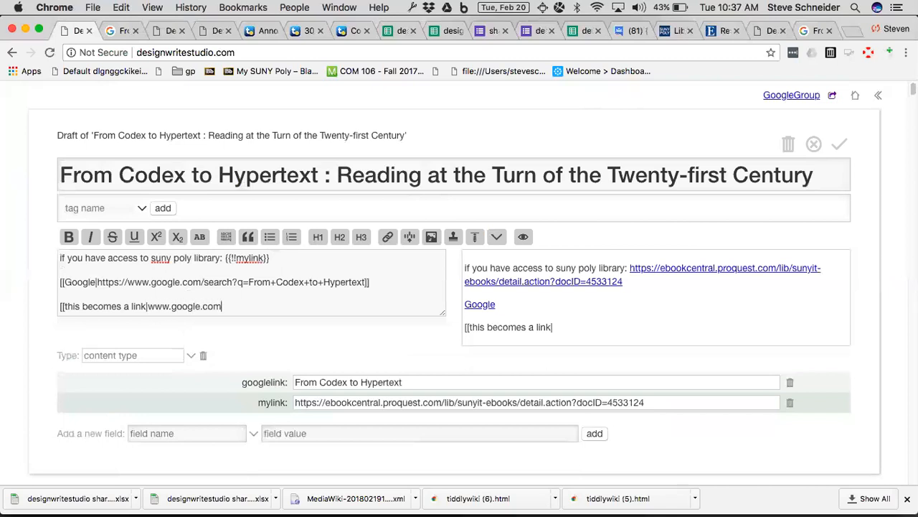
pyautogui.write(']]')
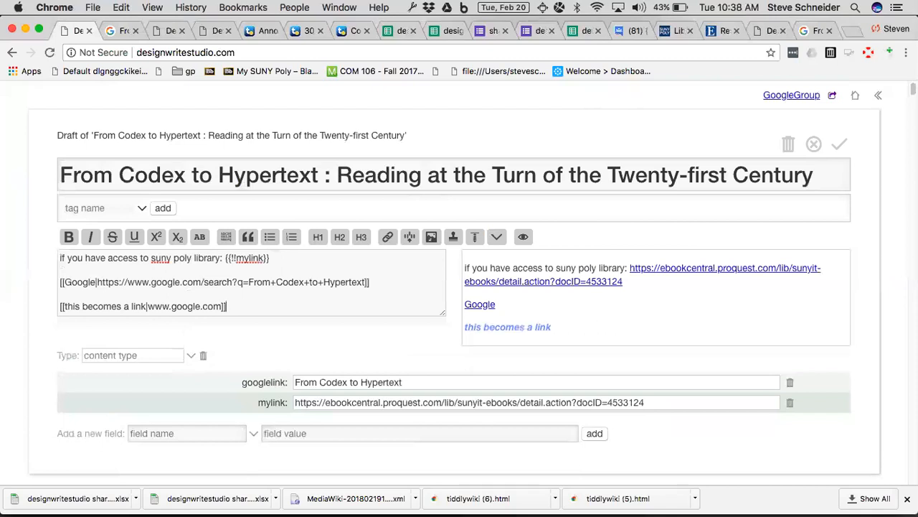
pyautogui.click(147, 306)
pyautogui.write('http')
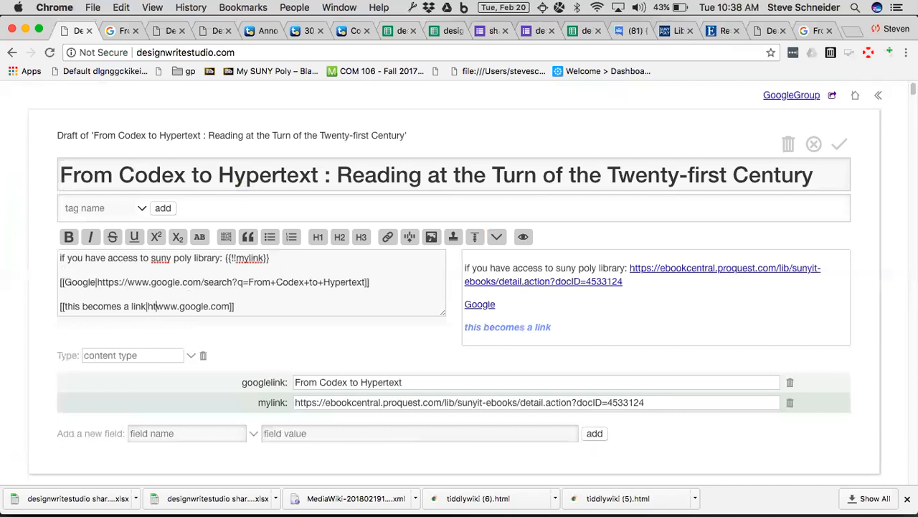
pyautogui.write('://')
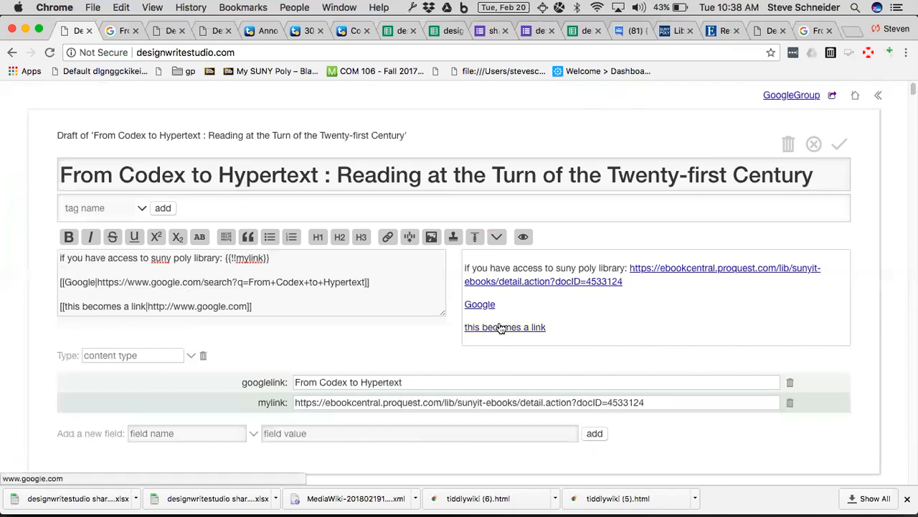
pyautogui.click(500, 327)
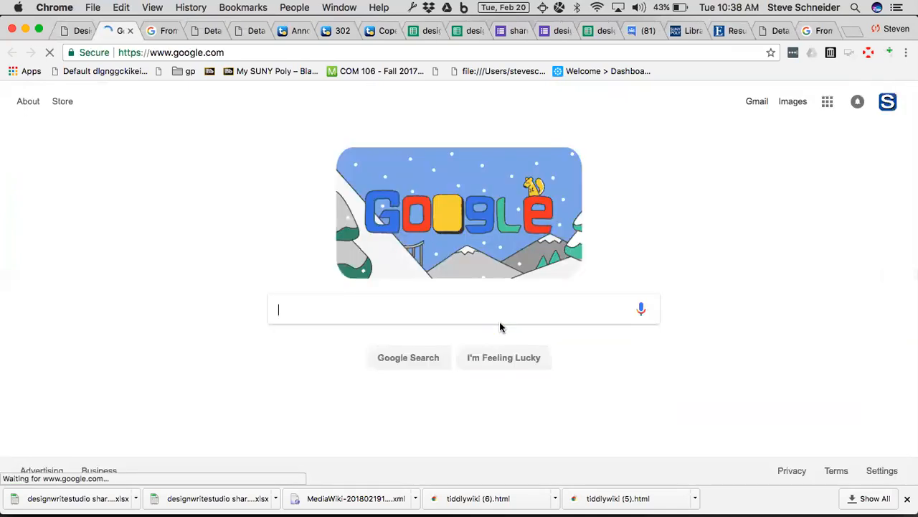
pyautogui.click(77, 30)
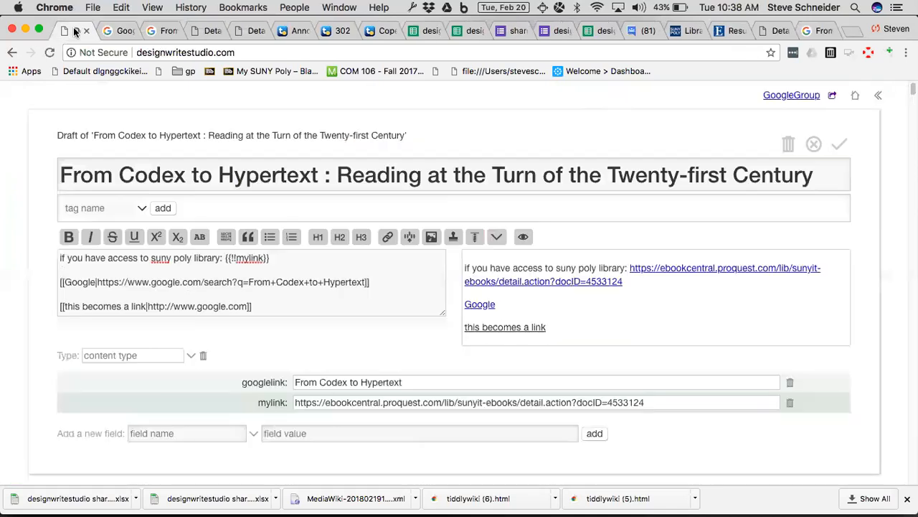
# Discard the draft changes to the From Codex to Hypertext tiddler and cancel editing of the Bush-As We May Think tiddler.
pyautogui.click(312, 314)
pyautogui.click(813, 145)
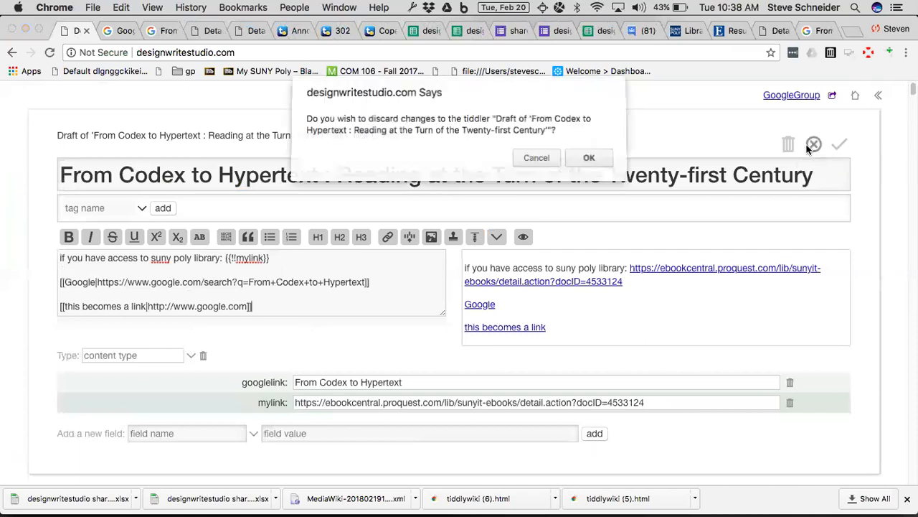
pyautogui.click(593, 165)
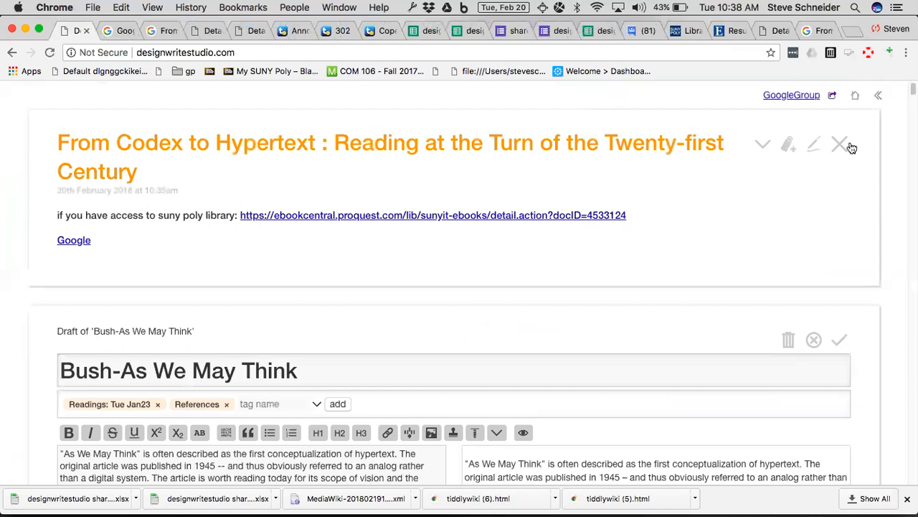
pyautogui.scroll(-2, 569, 261)
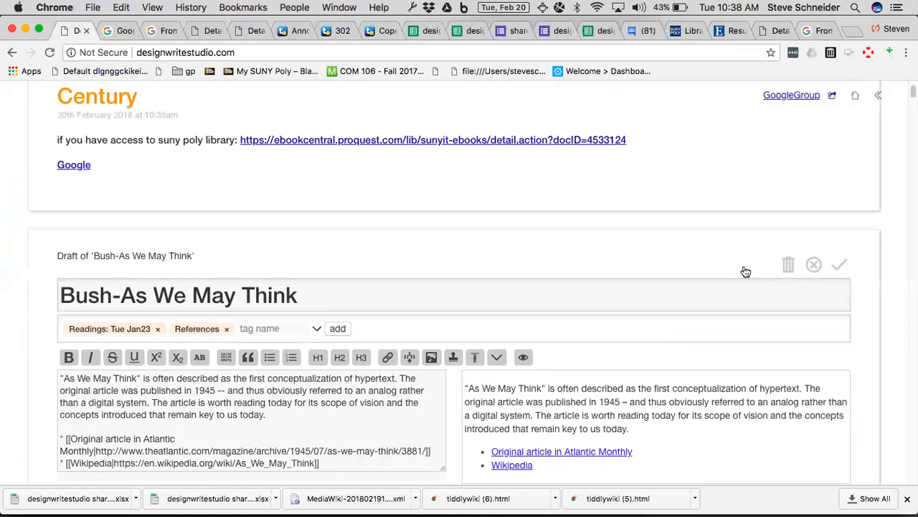
pyautogui.click(813, 262)
# Check the Exercise 4.03 guidance, restore the wiki's sidebar and list the recently changed tiddlers.
pyautogui.scroll(-5, 810, 258)
pyautogui.scroll(-6, 809, 261)
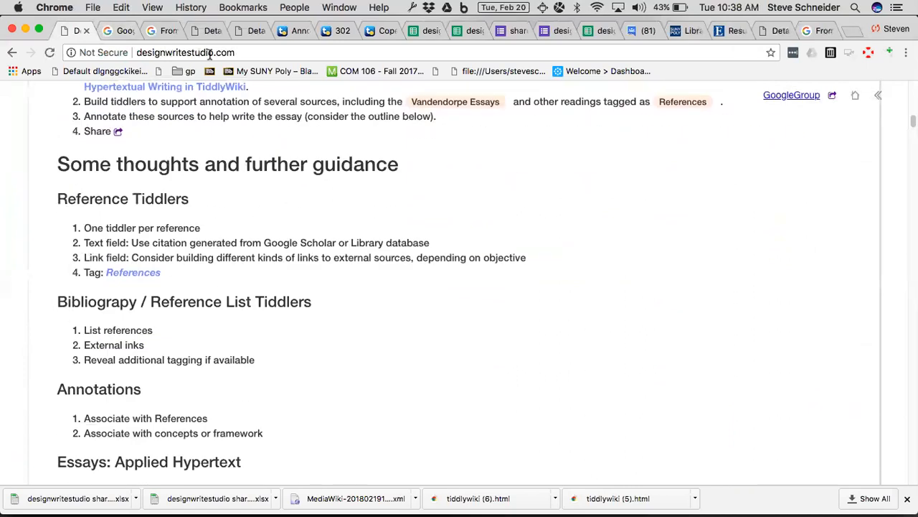
pyautogui.scroll(10, 297, 185)
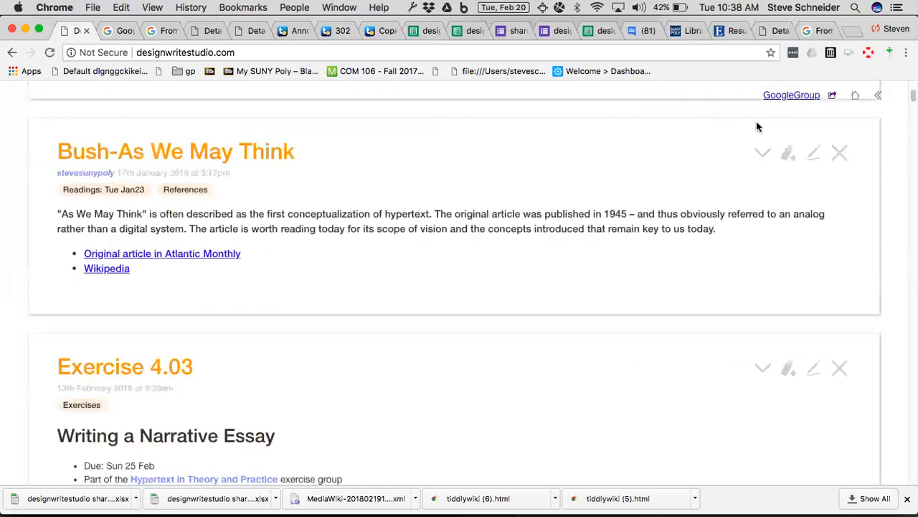
pyautogui.click(879, 95)
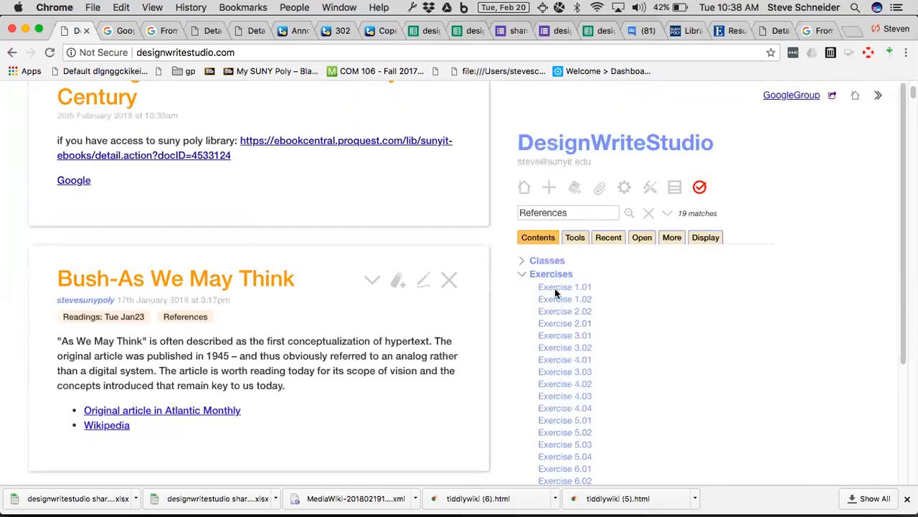
pyautogui.click(608, 238)
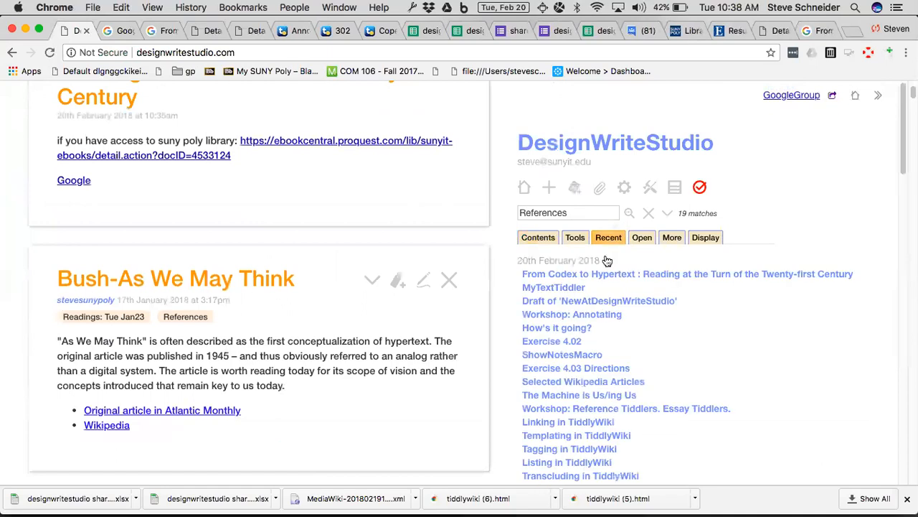
# Follow the Google link in the From Codex to Hypertext tiddler, search for scholar.google.com and open Google Scholar.
pyautogui.click(608, 275)
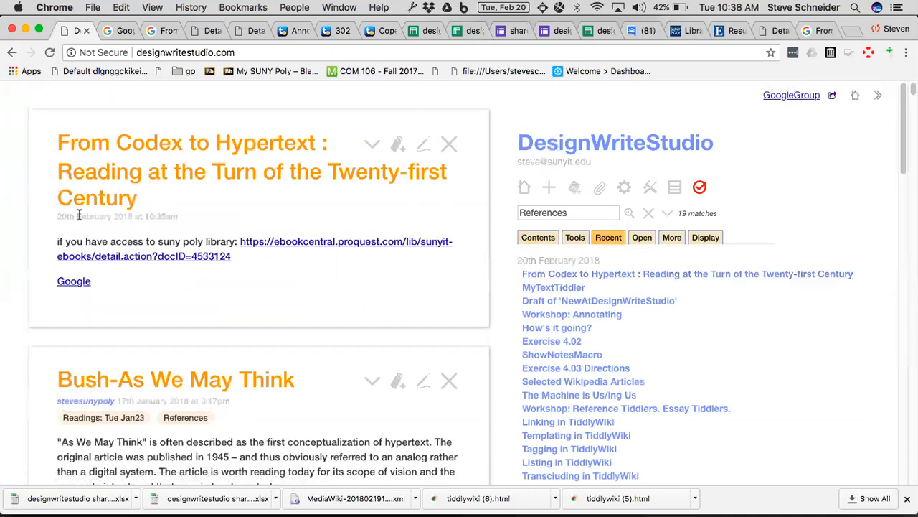
pyautogui.click(74, 282)
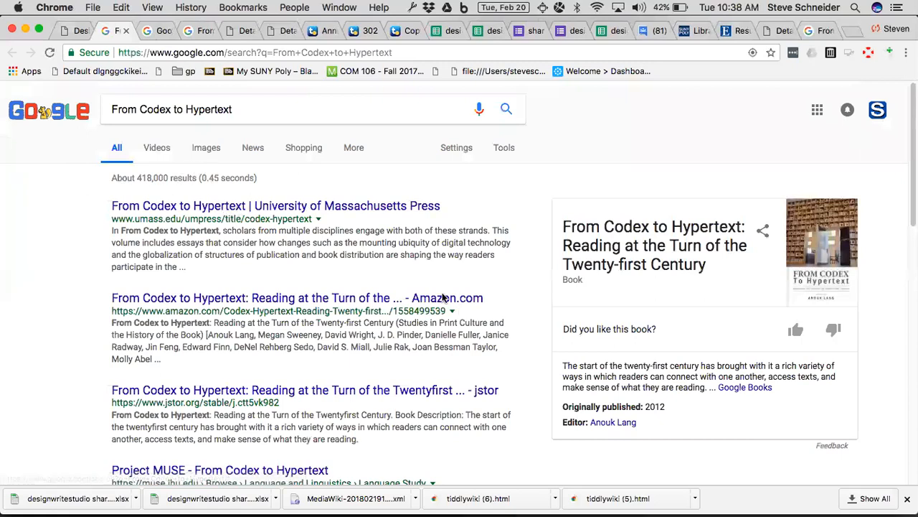
pyautogui.click(282, 101)
pyautogui.tripleClick(287, 115)
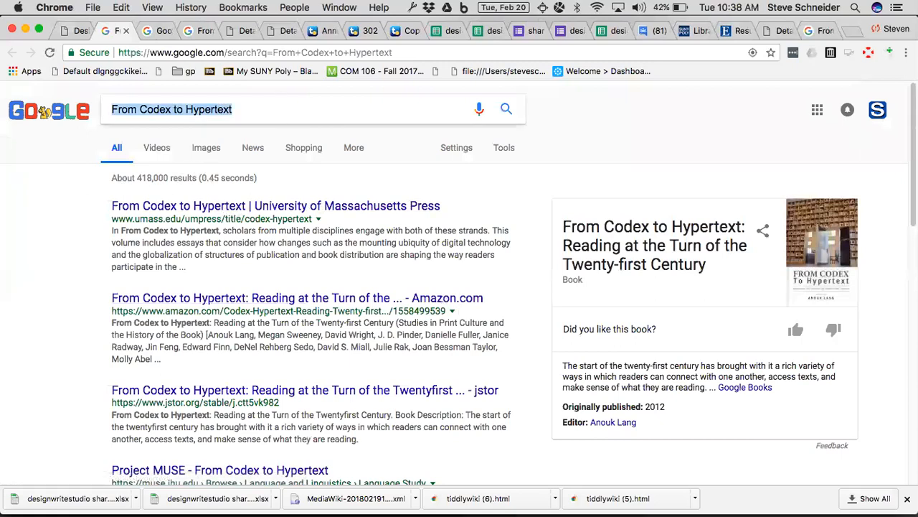
pyautogui.write('scholar.go')
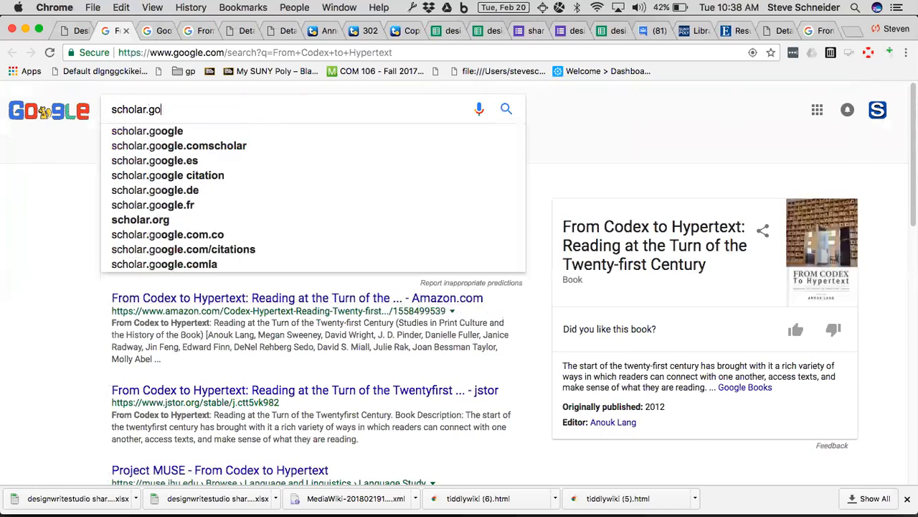
pyautogui.write('ogle.com')
pyautogui.press('Return')
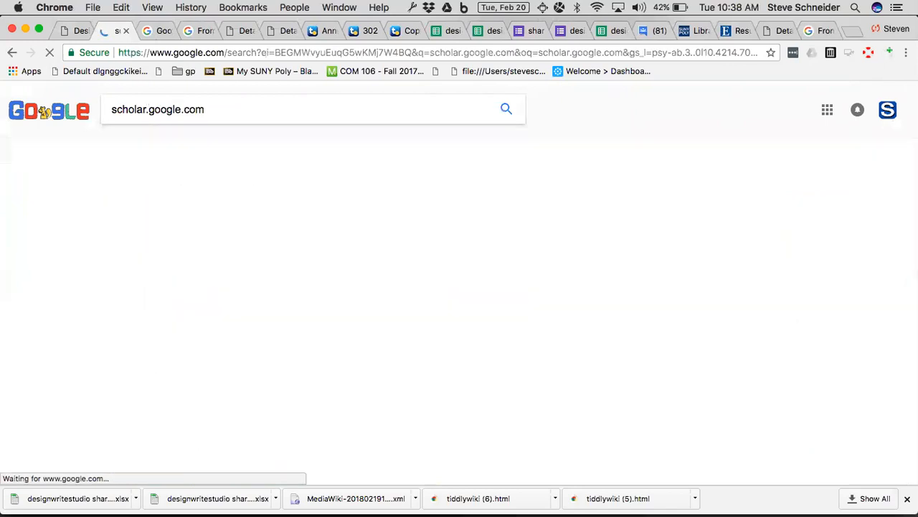
pyautogui.click(158, 206)
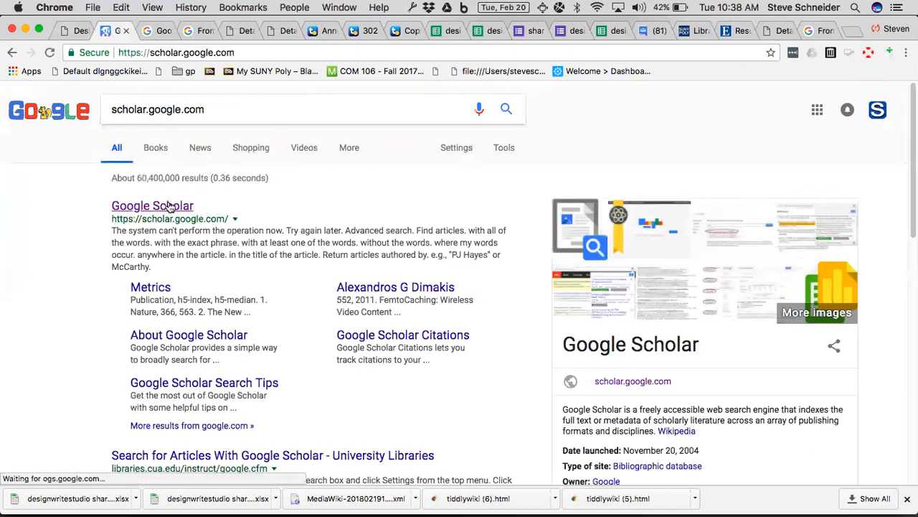
# Search Google Scholar for From Codex to Hypertext, highlight the book's MLA citation and close the citation window.
pyautogui.hotkey('ctrl', 'alt', 'v')
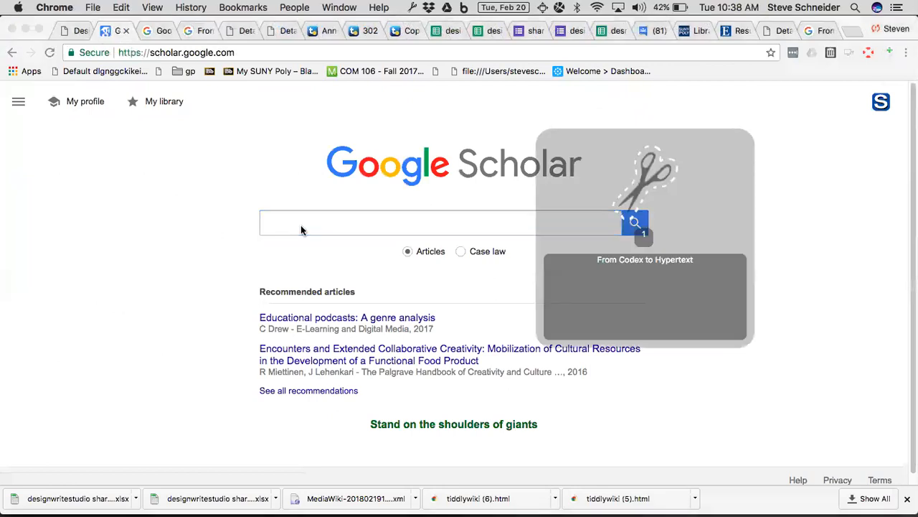
pyautogui.press('Return')
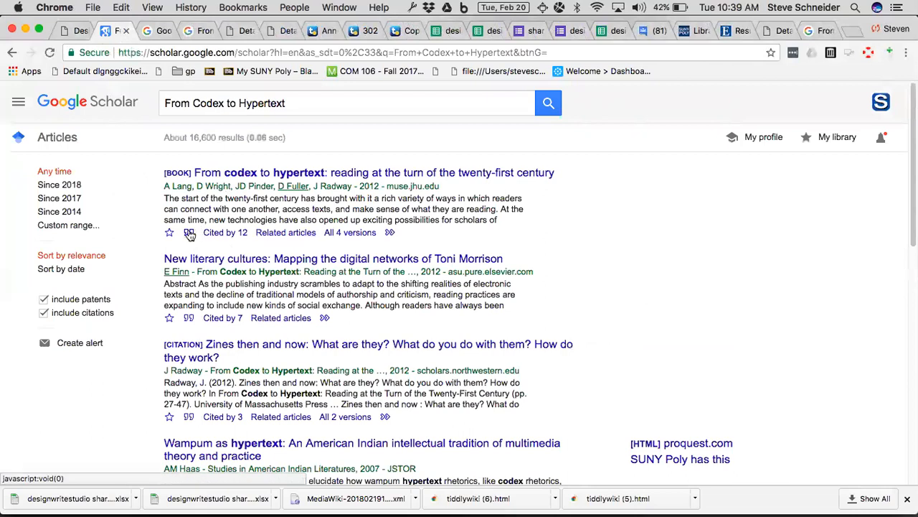
pyautogui.click(189, 234)
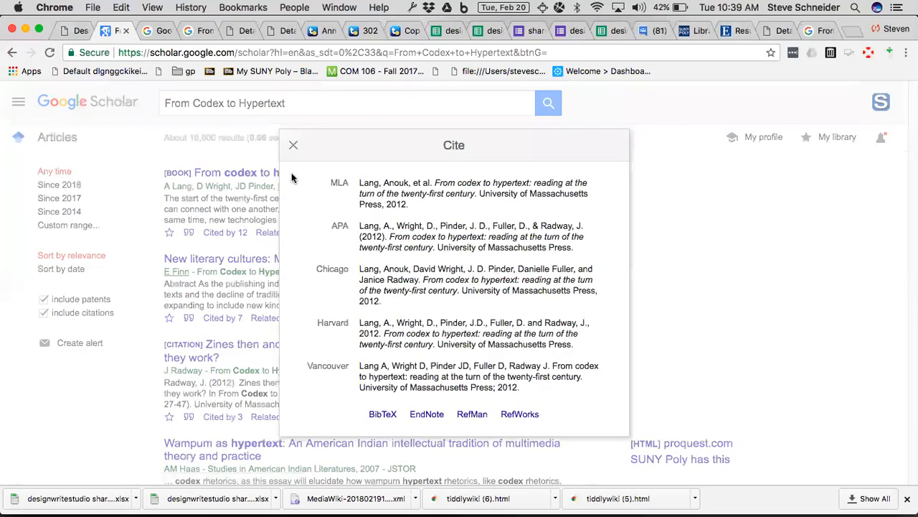
pyautogui.tripleClick(362, 185)
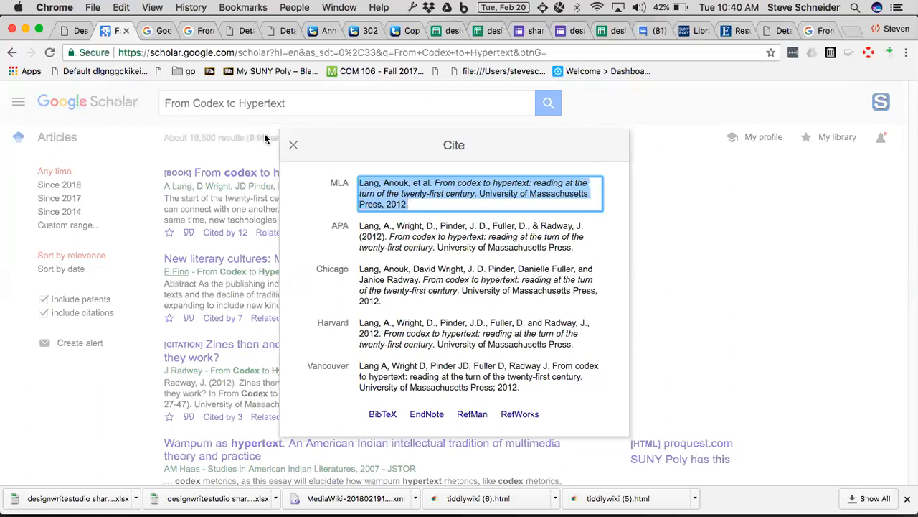
pyautogui.click(293, 145)
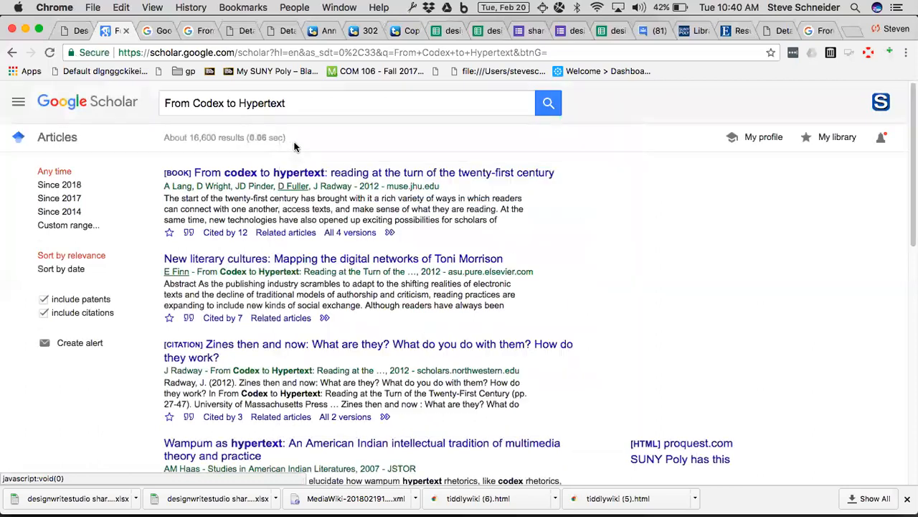
# Return to the wiki and close the From Codex to Hypertext, Bush-As We May Think and Exercise 4.03 tiddlers.
pyautogui.click(77, 32)
pyautogui.scroll(-2, 234, 355)
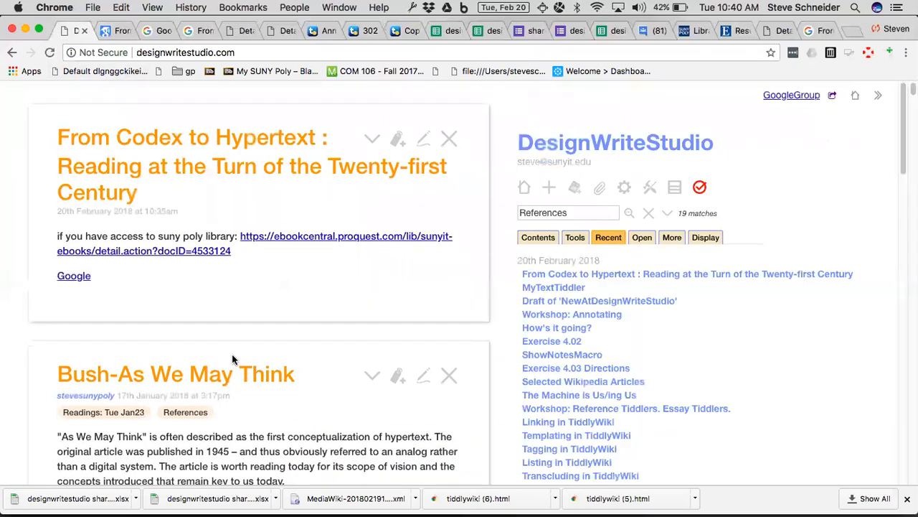
pyautogui.click(449, 124)
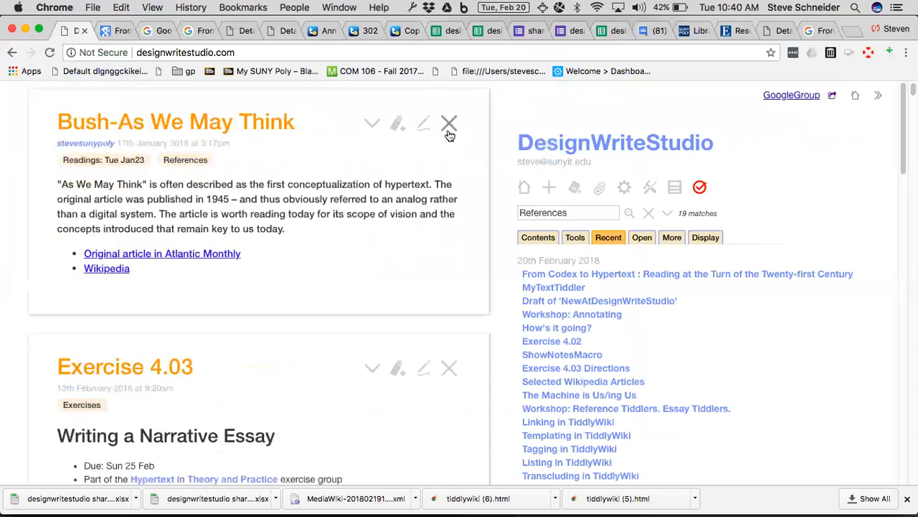
pyautogui.click(449, 123)
pyautogui.click(449, 123)
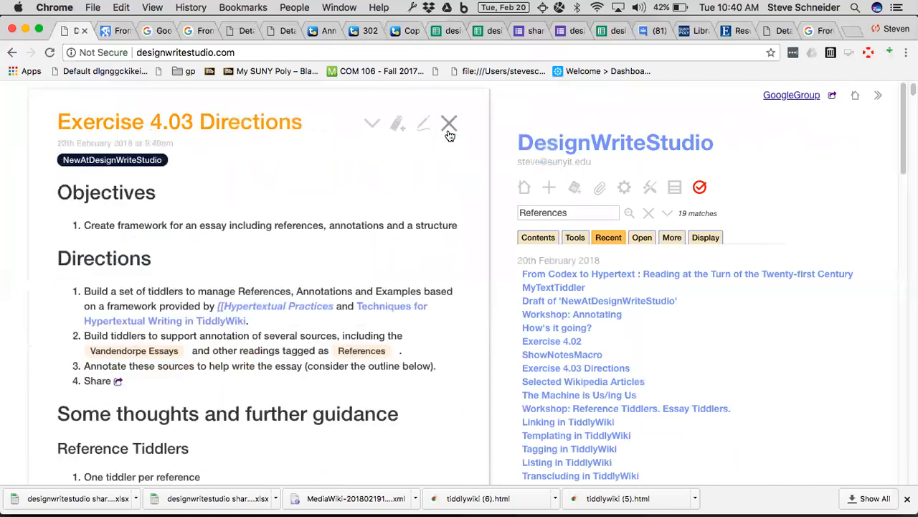
# Read through the Exercise 4.03 Directions guidance on reference tiddlers, bibliography lists, annotations and essays.
pyautogui.scroll(-7, 402, 177)
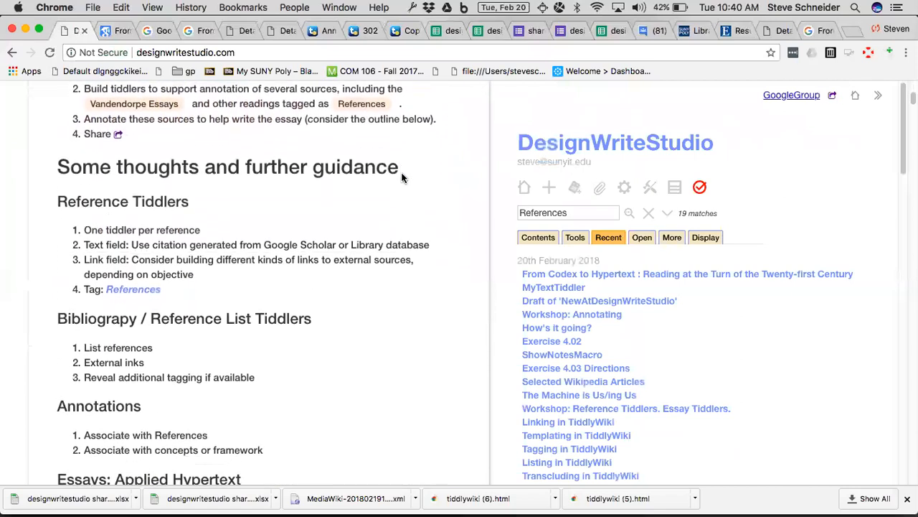
pyautogui.scroll(-5, 402, 177)
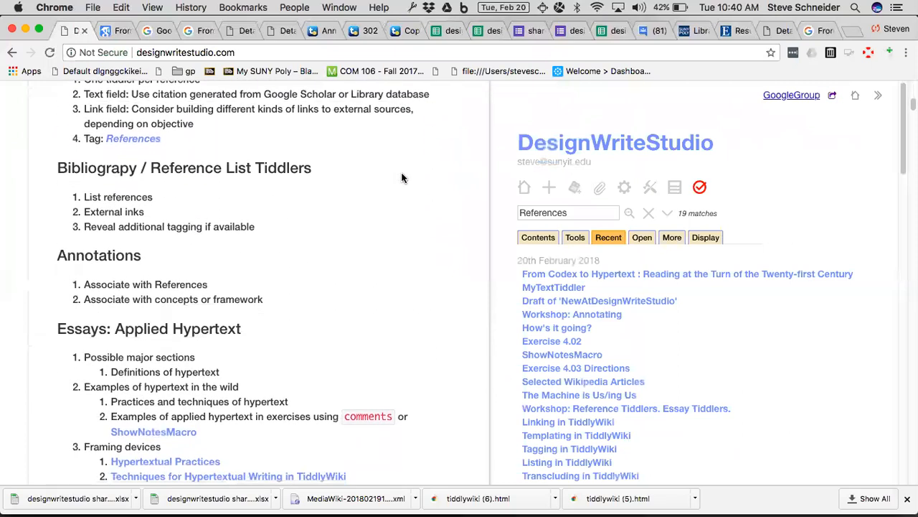
pyautogui.scroll(-2, 402, 178)
pyautogui.scroll(5, 401, 177)
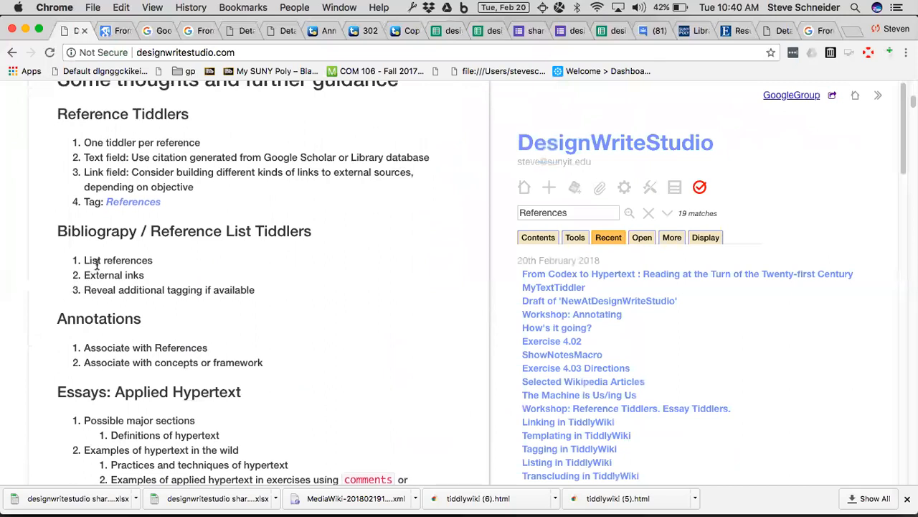
pyautogui.scroll(1, 100, 259)
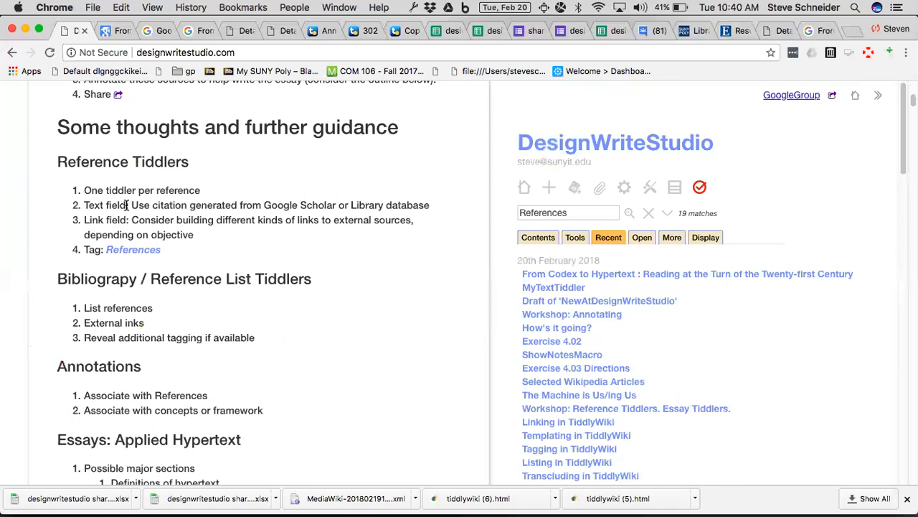
pyautogui.scroll(-4, 126, 206)
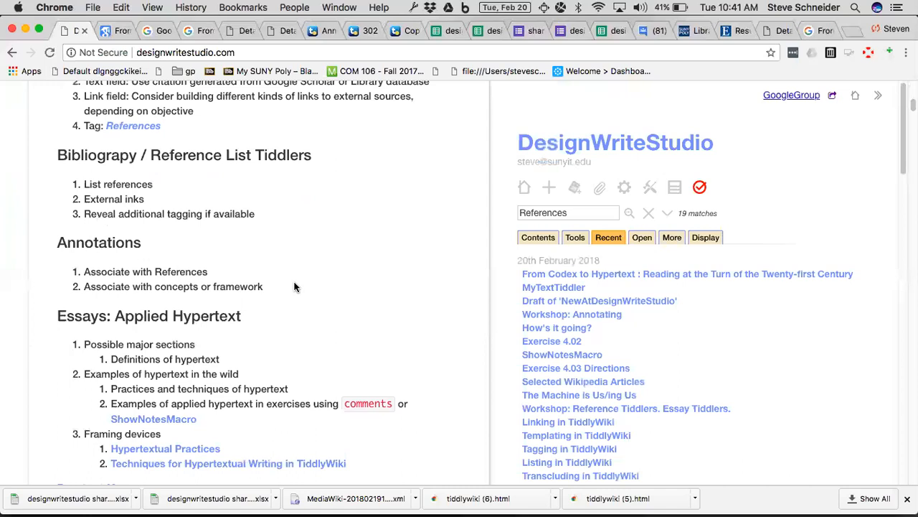
pyautogui.scroll(-2, 294, 287)
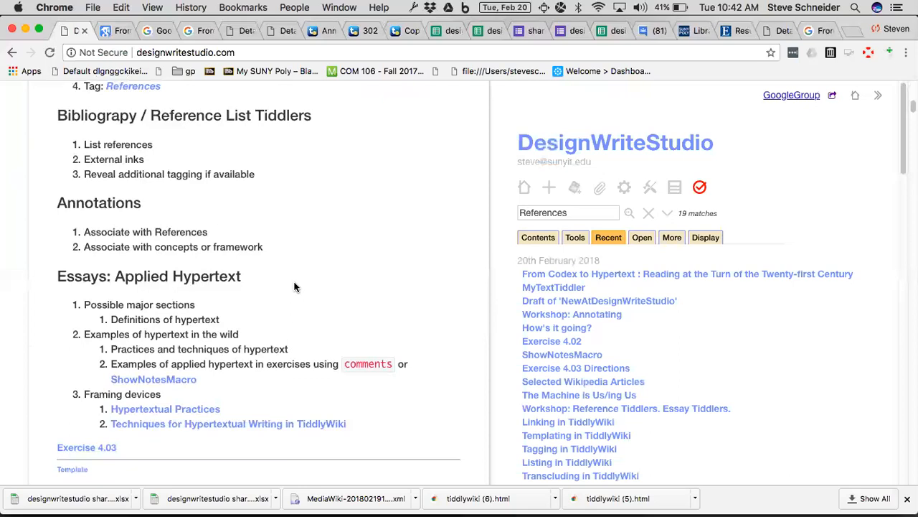
pyautogui.scroll(-3, 294, 287)
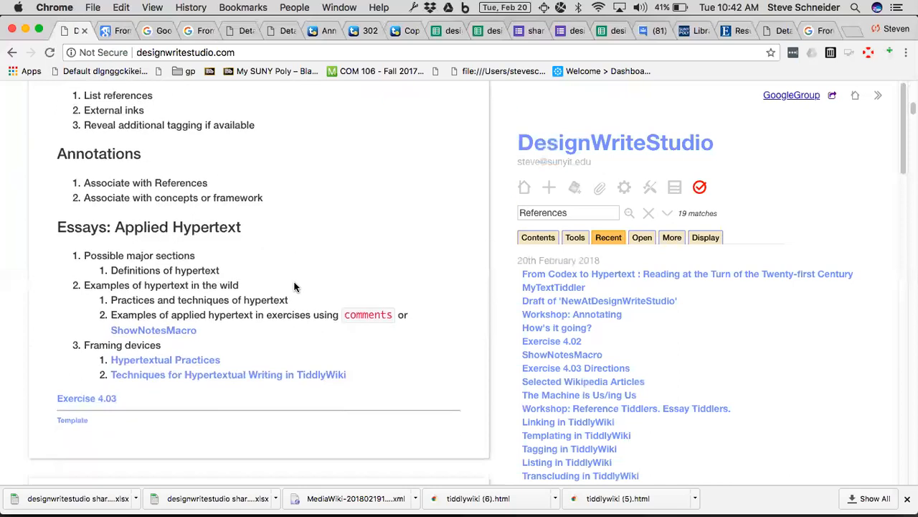
# Open Hypertextual Practices and Techniques for Hypertextual Writing in TiddlyWiki from the framing devices list and return to the directions.
pyautogui.click(180, 307)
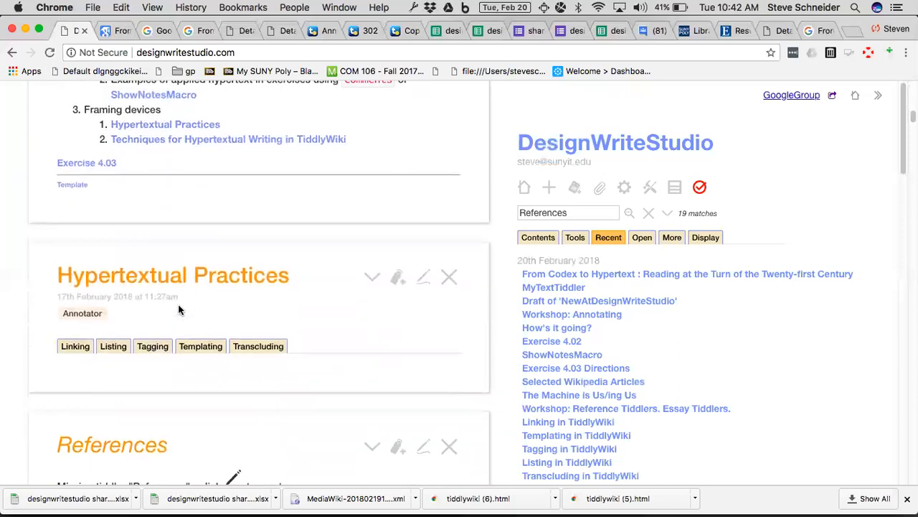
pyautogui.scroll(1, 179, 310)
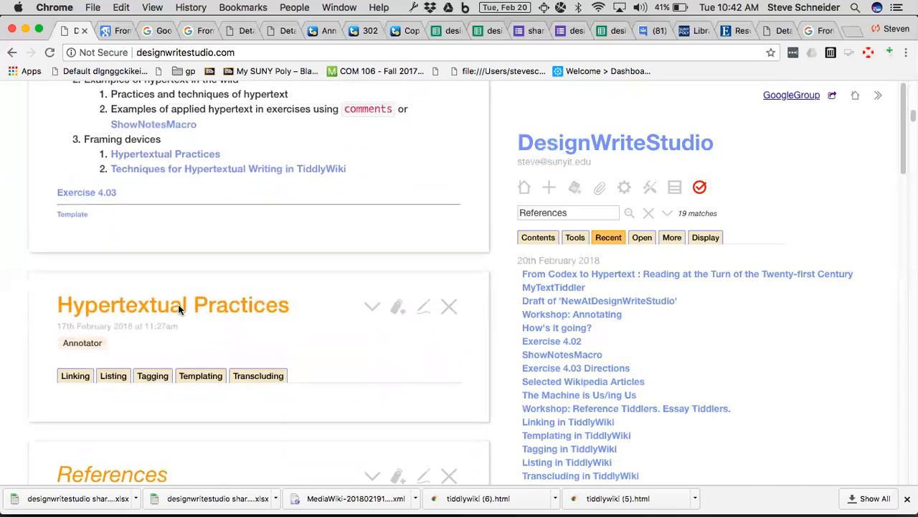
pyautogui.click(222, 174)
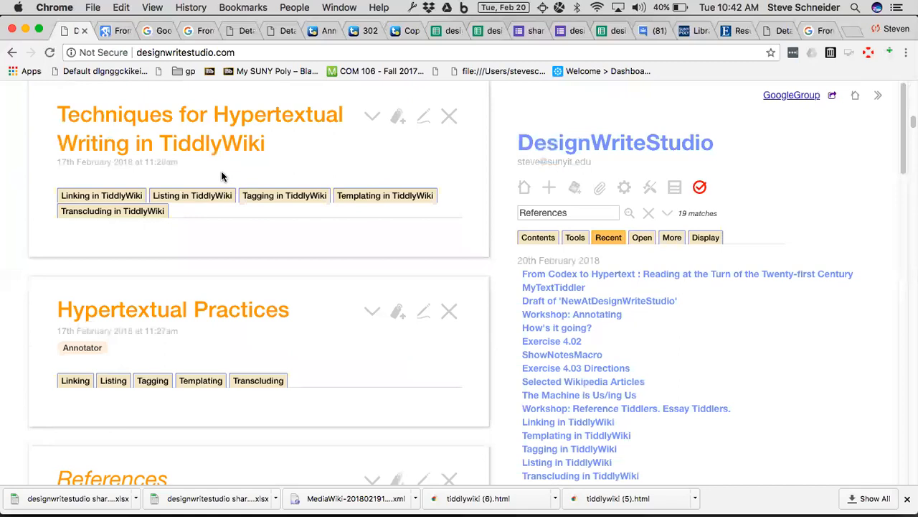
pyautogui.scroll(6, 221, 176)
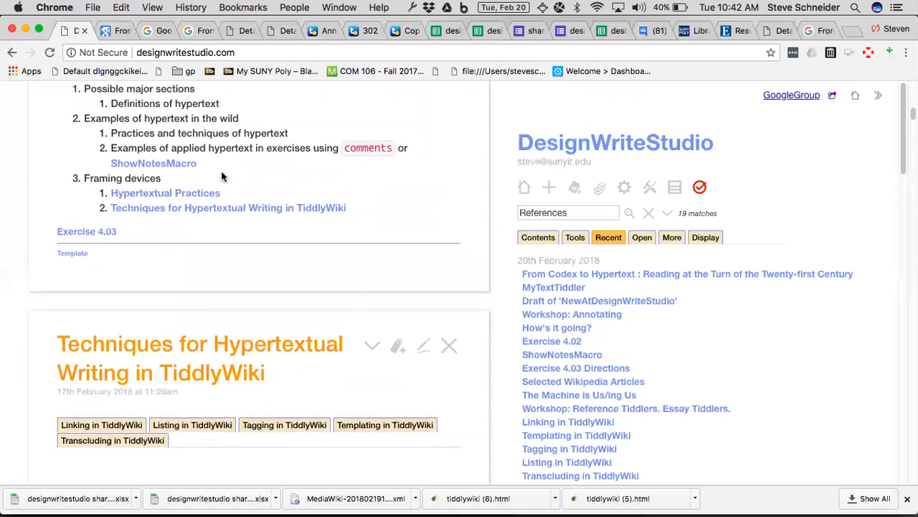
pyautogui.scroll(3, 221, 177)
pyautogui.scroll(3, 221, 172)
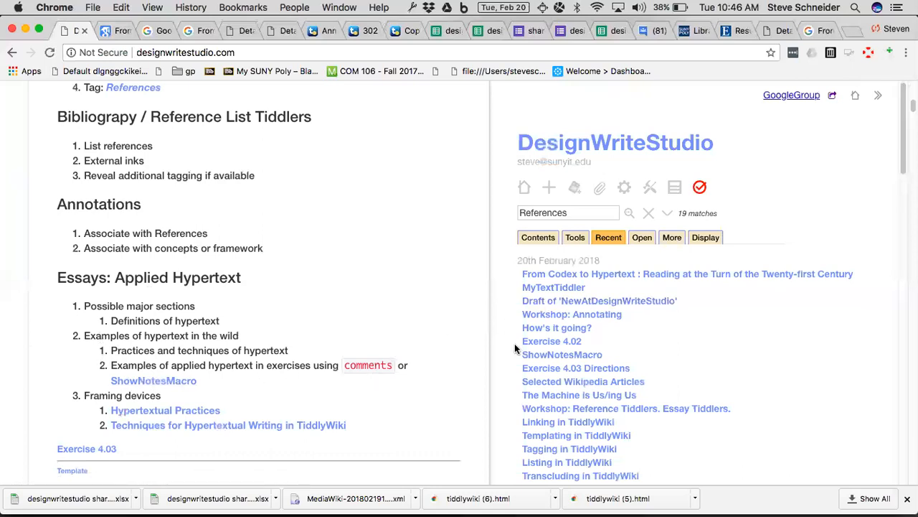
pyautogui.scroll(3, 353, 368)
pyautogui.scroll(6, 353, 368)
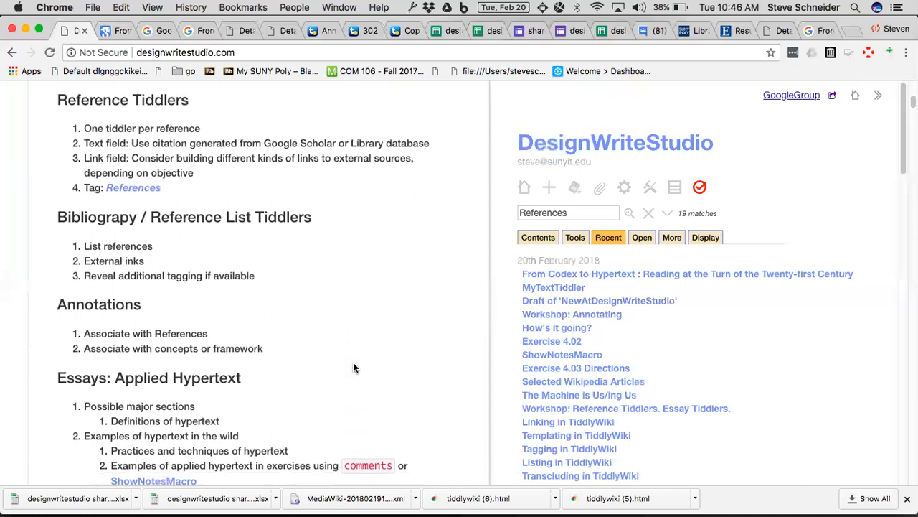
pyautogui.scroll(10, 386, 282)
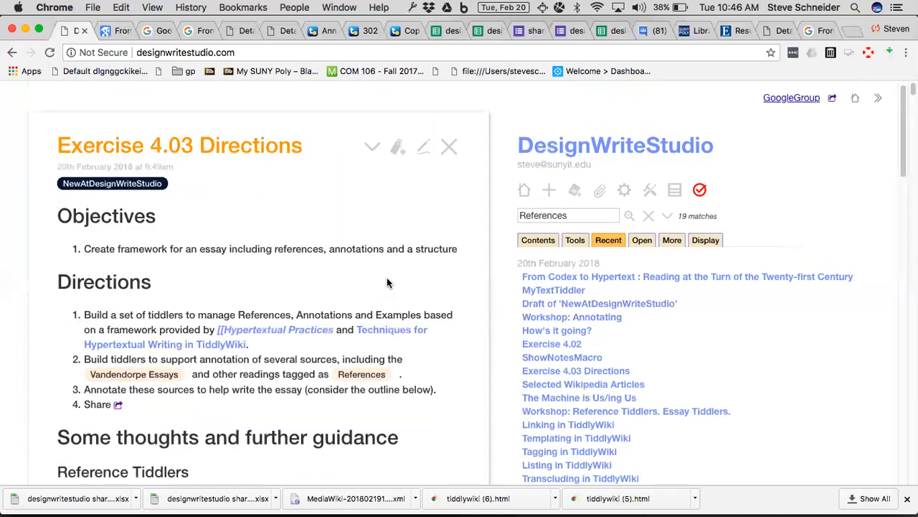
# Create a new tiddler and enter <$list filter="[tag[References]]"> as its text.
pyautogui.click(549, 187)
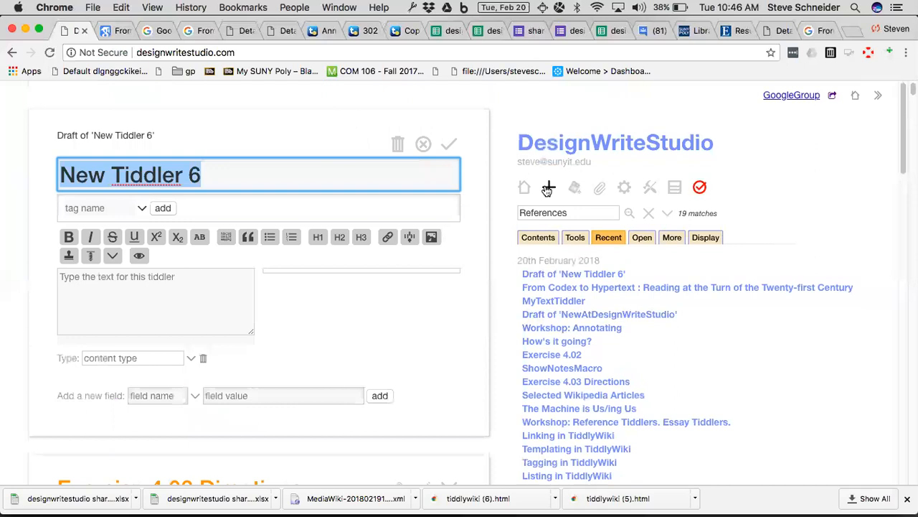
pyautogui.click(127, 275)
pyautogui.write('<<list')
pyautogui.press('BackSpace')
pyautogui.press('BackSpace')
pyautogui.press('BackSpace')
pyautogui.press('BackSpace')
pyautogui.press('BackSpace')
pyautogui.write('$')
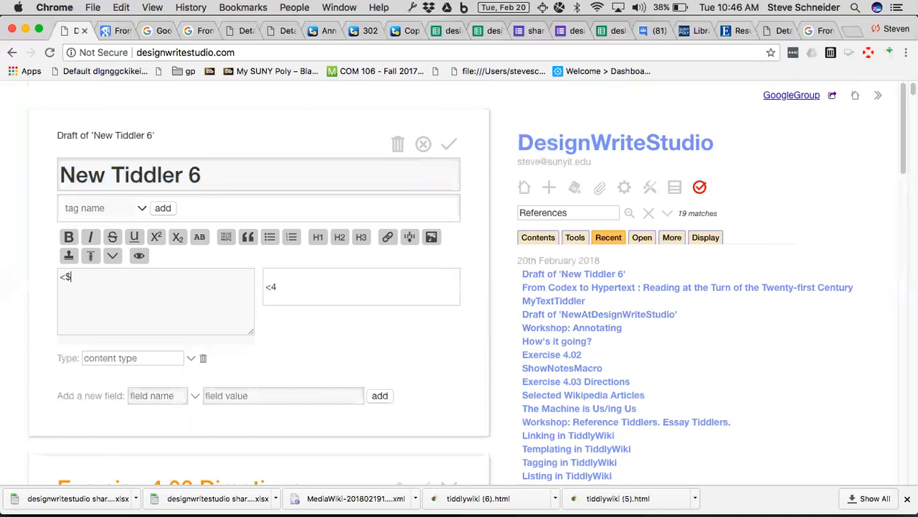
pyautogui.write('list filter="[tag[')
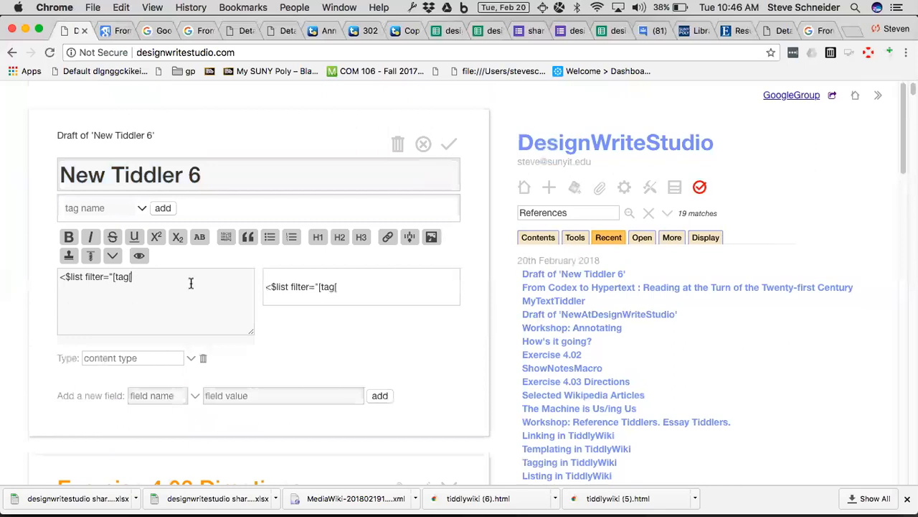
pyautogui.doubleClick(542, 213)
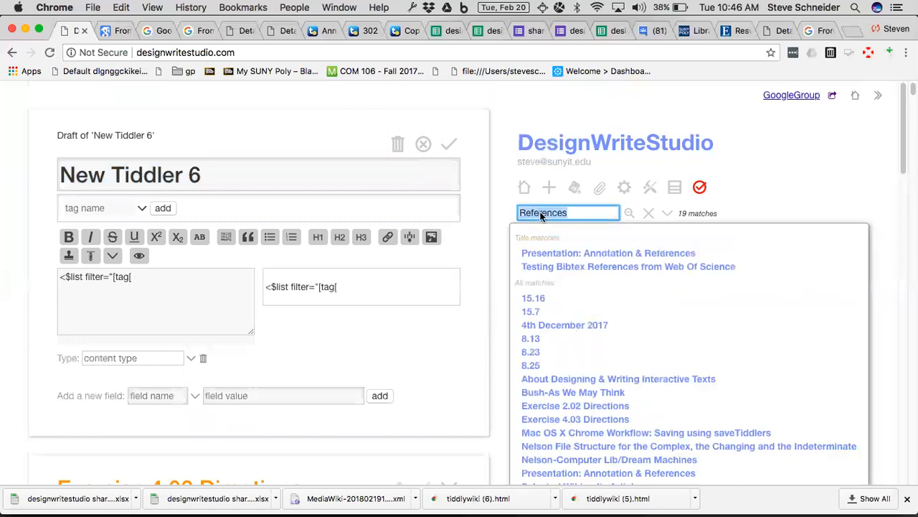
pyautogui.click(160, 277)
pyautogui.write('Refere')
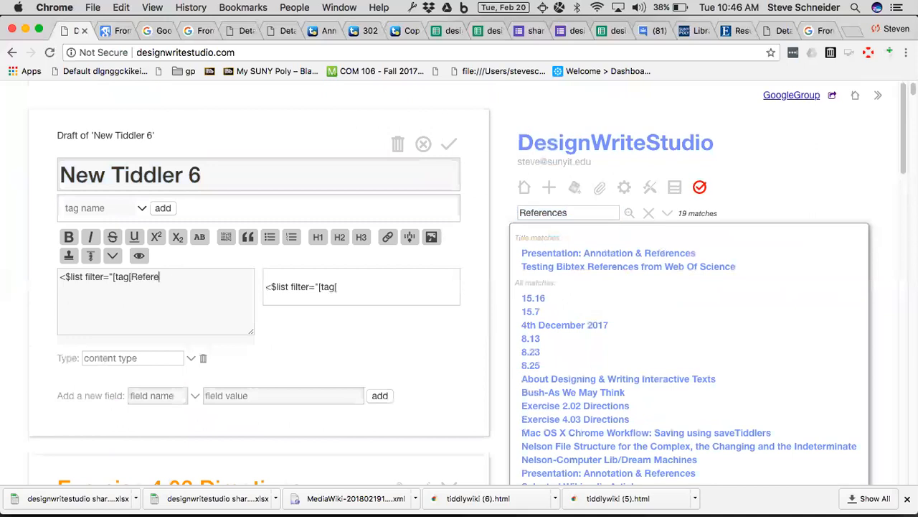
pyautogui.write('nces]]">>')
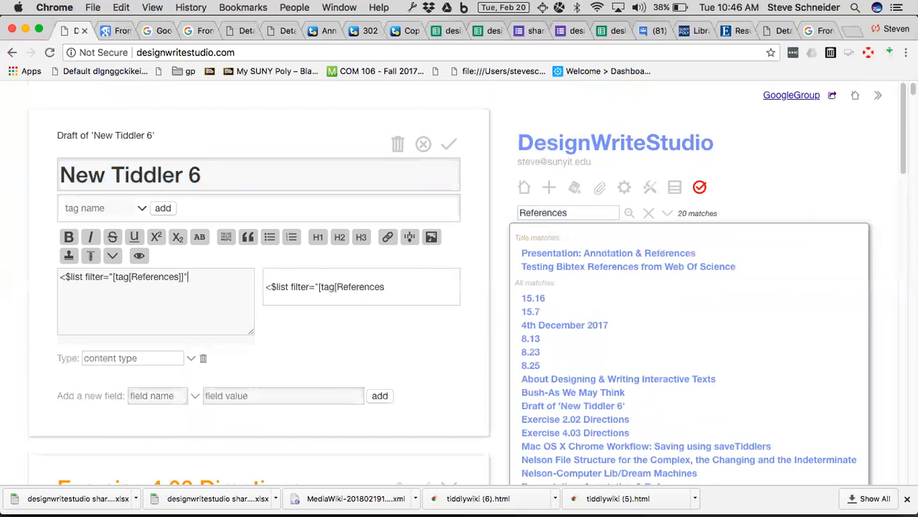
pyautogui.press('BackSpace')
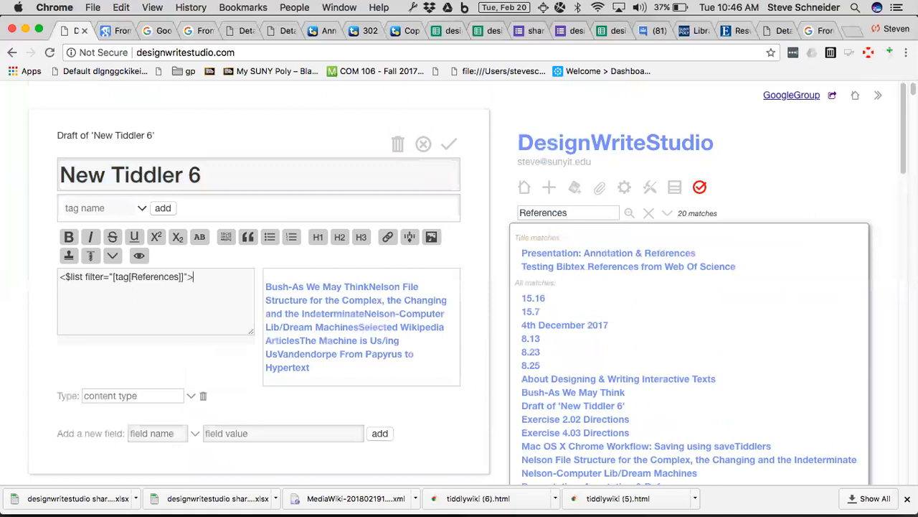
# Add the inline-code line ``this is an example of listing`` above the list filter in the tiddler text.
pyautogui.press('Up')
pyautogui.press('Return')
pyautogui.press('Up')
pyautogui.write('``')
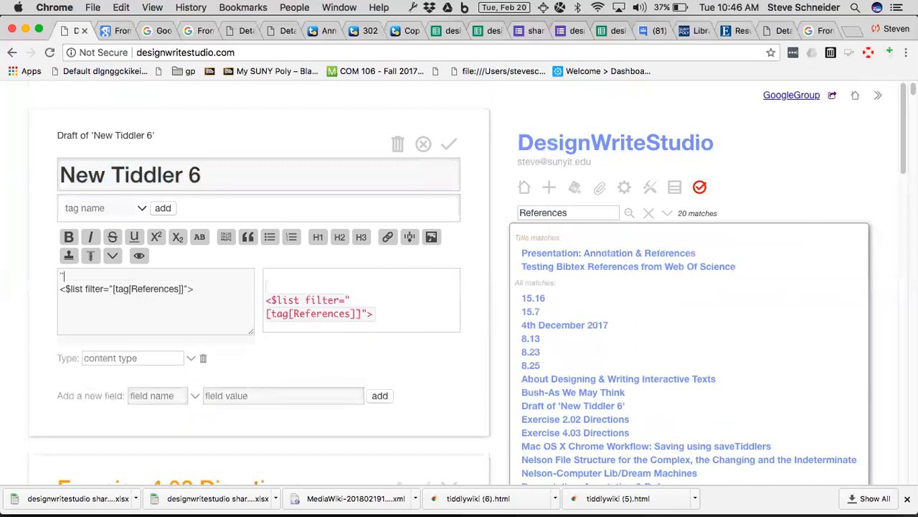
pyautogui.write('this is an example of')
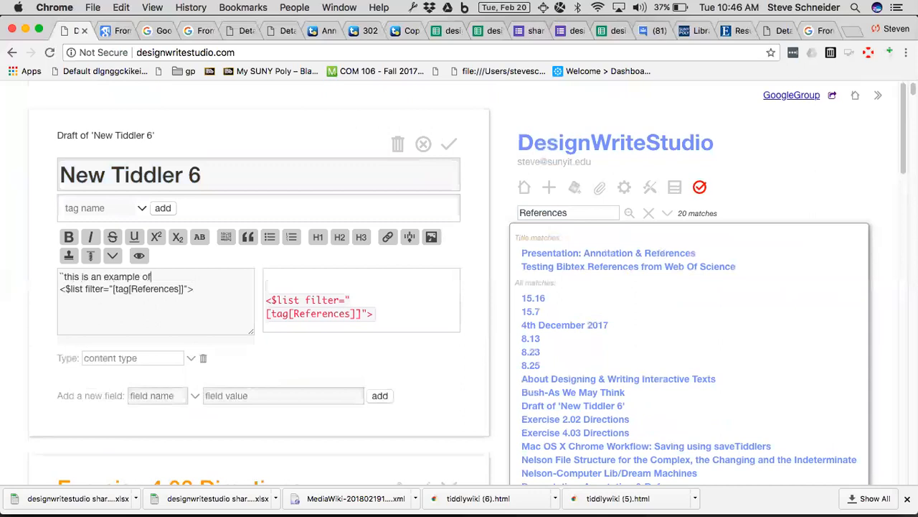
pyautogui.write(' listing``')
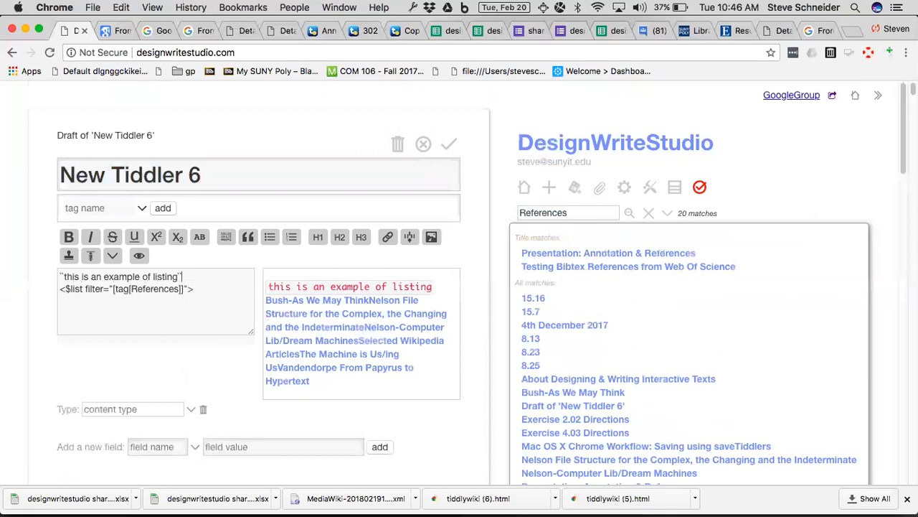
# Duplicate the <$list filter="[tag[References]]"> line and extend the inline code over its first copy, leaving the second copy live.
pyautogui.press('Right')
pyautogui.hotkey('shift', 'Down')
pyautogui.press('super+c')
pyautogui.press('Left')
pyautogui.press('super+v')
pyautogui.press('Return')
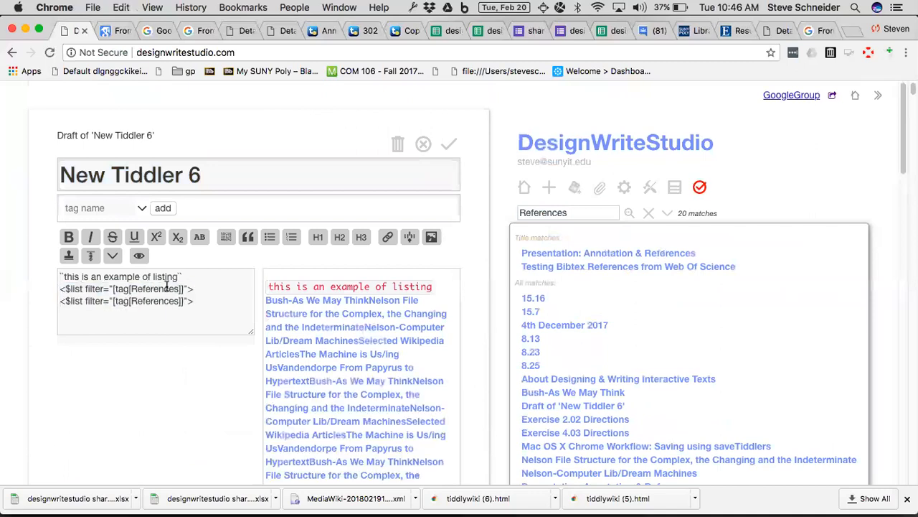
pyautogui.press('BackSpace')
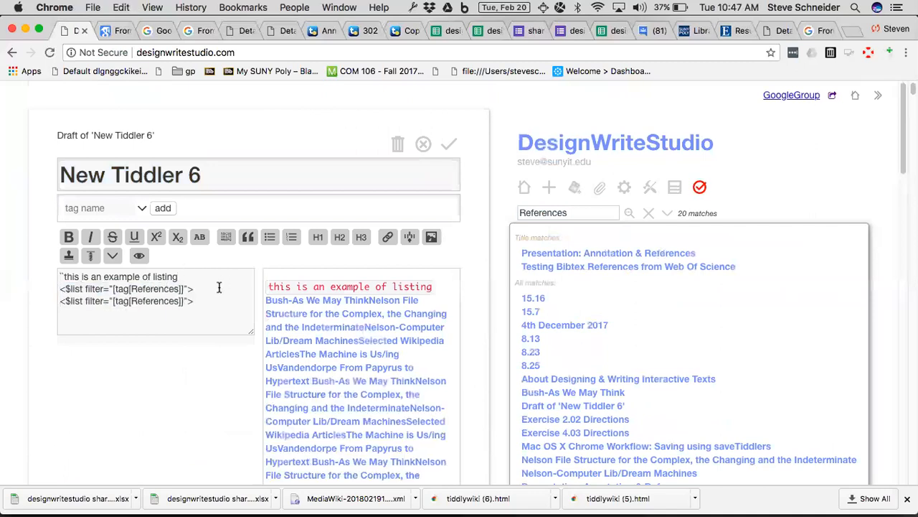
pyautogui.write('`')
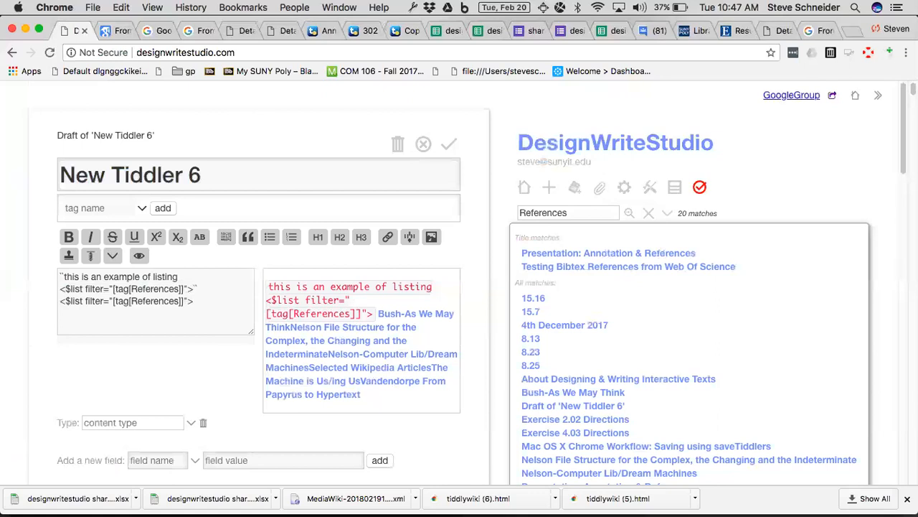
# Add the macro call <<show "This is pretty cool using the macro">> after a blank line below the live list filter.
pyautogui.click(185, 314)
pyautogui.press('Return')
pyautogui.press('Return')
pyautogui.write('<<show "This is pretty cool using the macro">>')
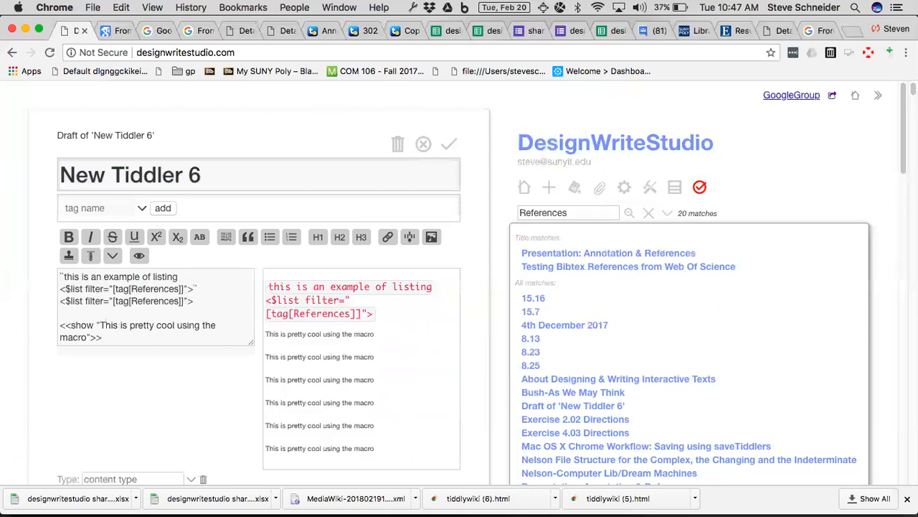
# Search the wiki for show, dismiss the results and open ShowNotesMacro from the recently changed tiddlers.
pyautogui.click(557, 212)
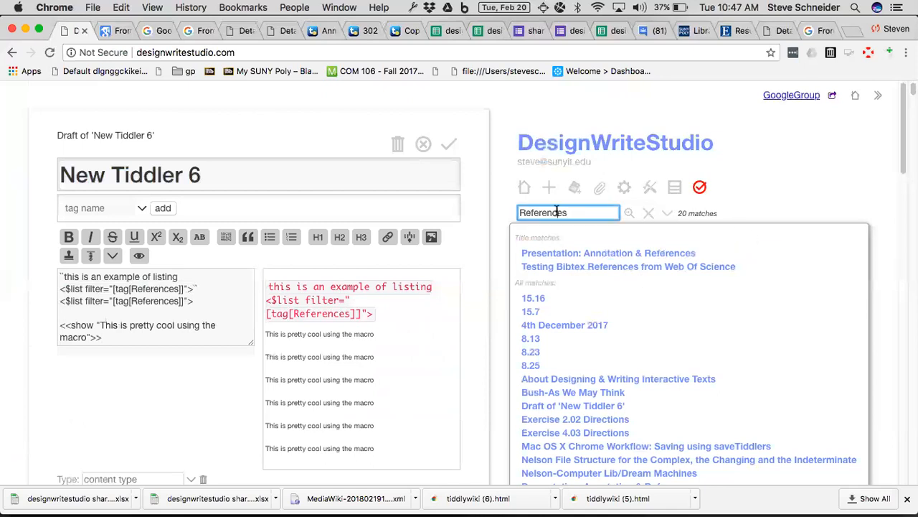
pyautogui.hotkey('ctrl', 'a')
pyautogui.write('show')
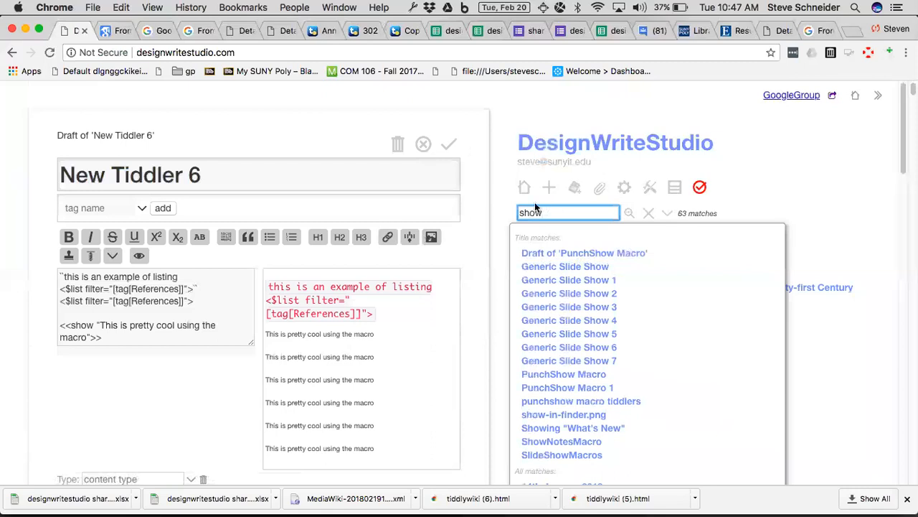
pyautogui.click(825, 197)
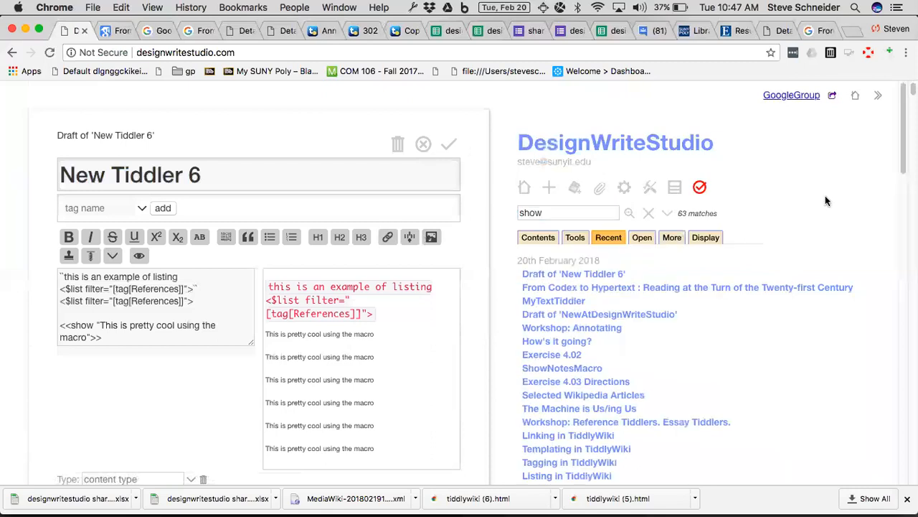
pyautogui.click(585, 376)
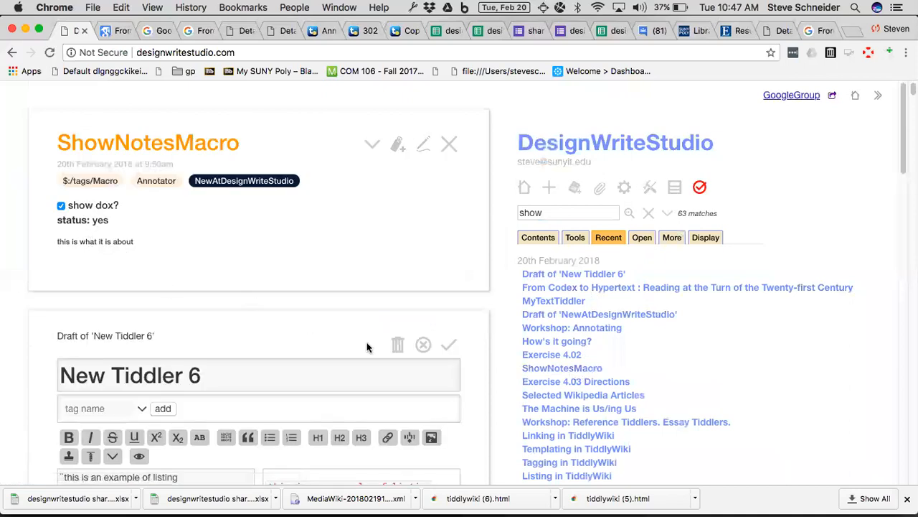
# Save New Tiddler 6 and turn off the show dox? option in ShowNotesMacro.
pyautogui.click(448, 345)
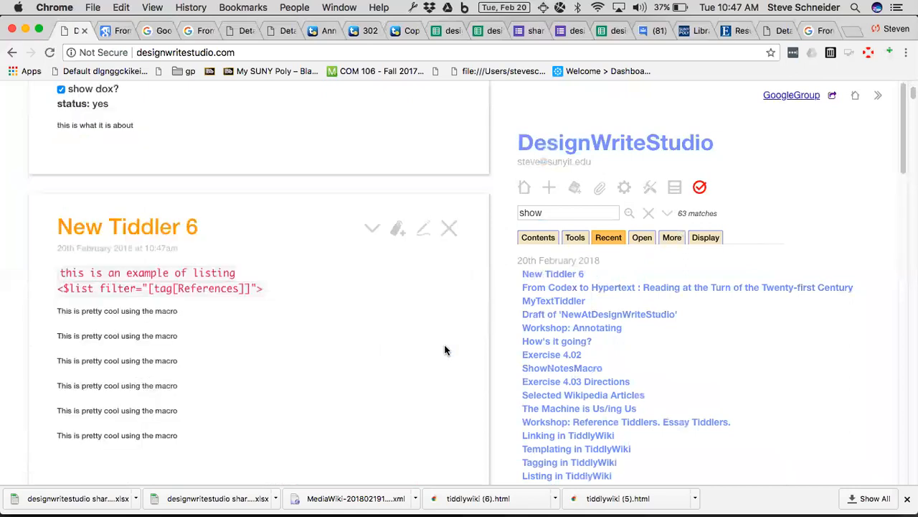
pyautogui.scroll(1, 243, 292)
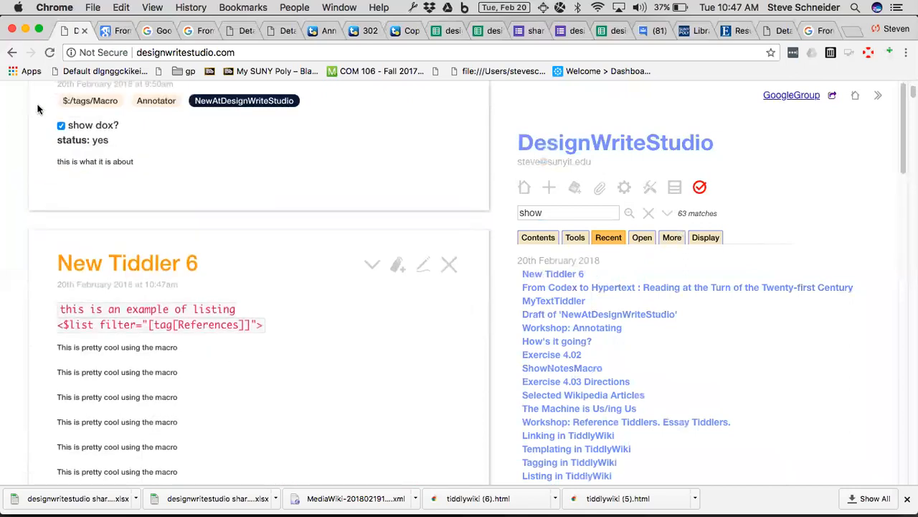
pyautogui.click(61, 125)
pyautogui.click(61, 126)
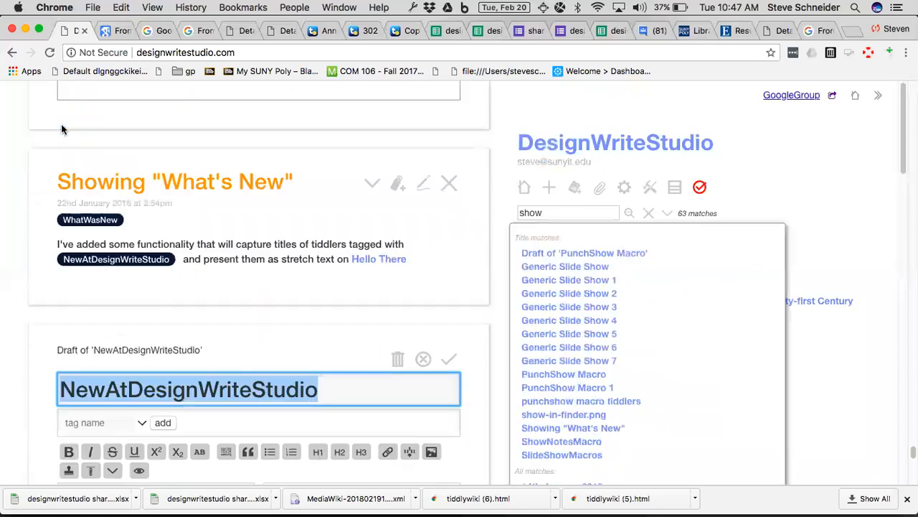
# Discard the NewAtDesignWriteStudio draft and close the MyTextTiddler tiddler.
pyautogui.scroll(5, 62, 129)
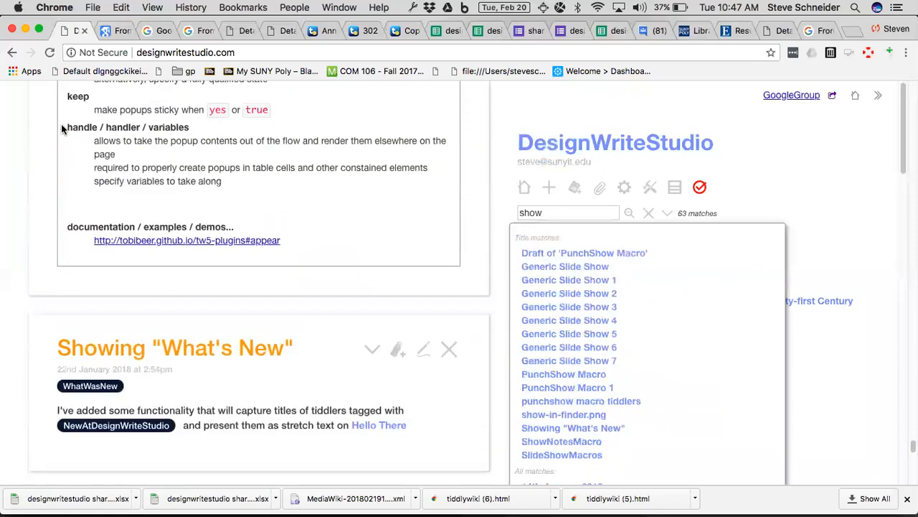
pyautogui.scroll(15, 61, 129)
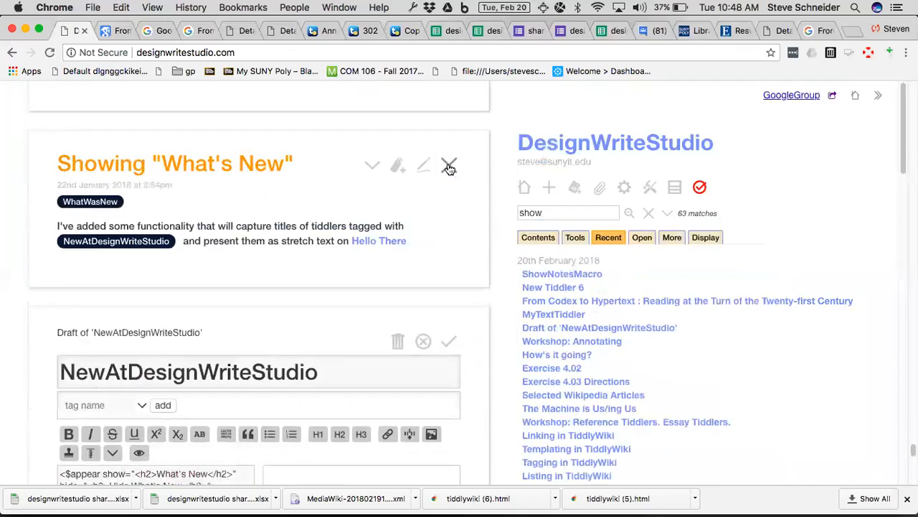
pyautogui.scroll(-2, 448, 215)
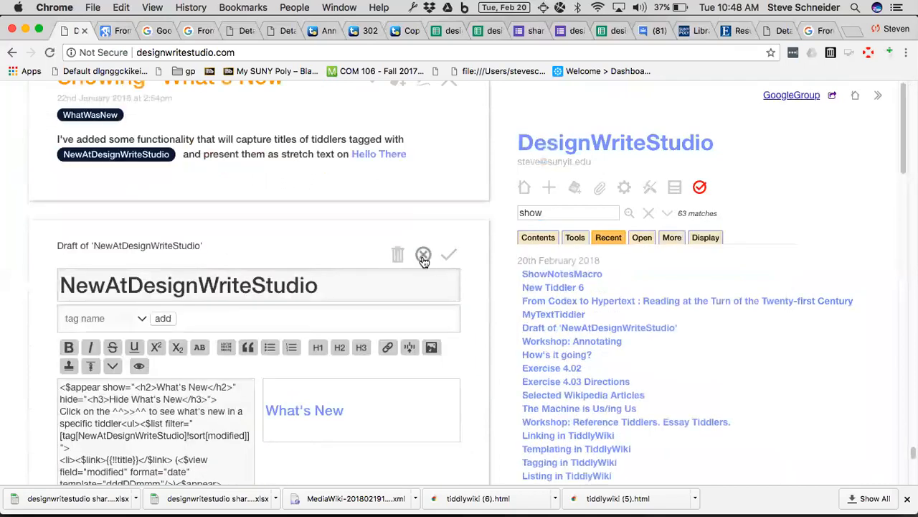
pyautogui.click(423, 255)
pyautogui.scroll(5, 422, 262)
pyautogui.scroll(10, 422, 261)
pyautogui.scroll(10, 422, 262)
pyautogui.scroll(10, 422, 262)
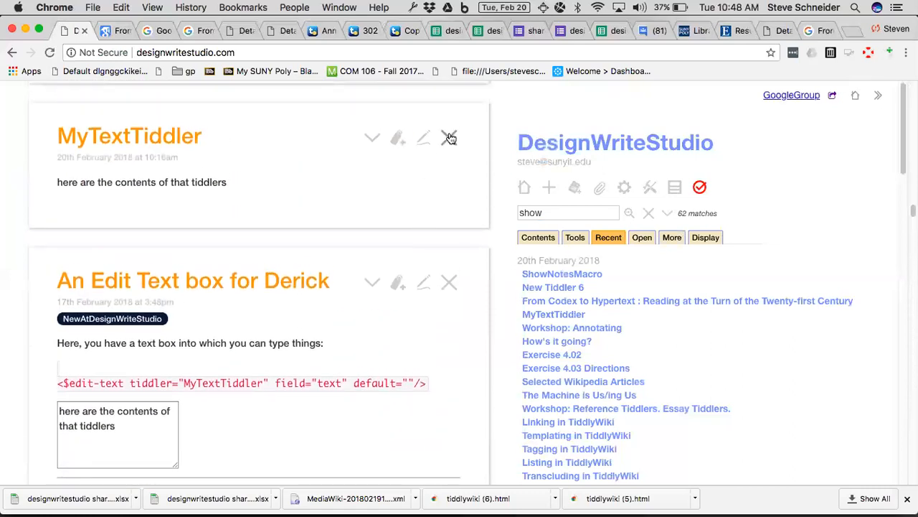
pyautogui.click(449, 138)
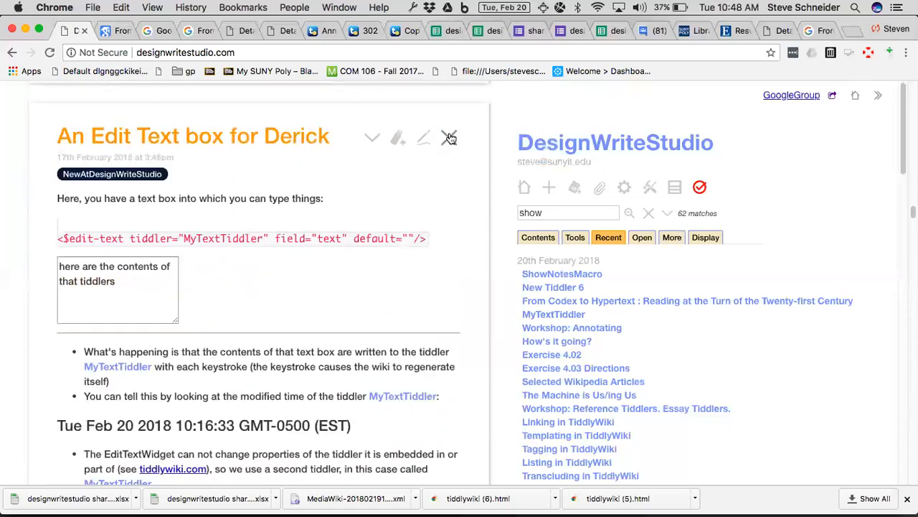
# Return to New Tiddler 6 and close every open tiddler below it, starting with Exercise 4.03 Directions.
pyautogui.click(565, 287)
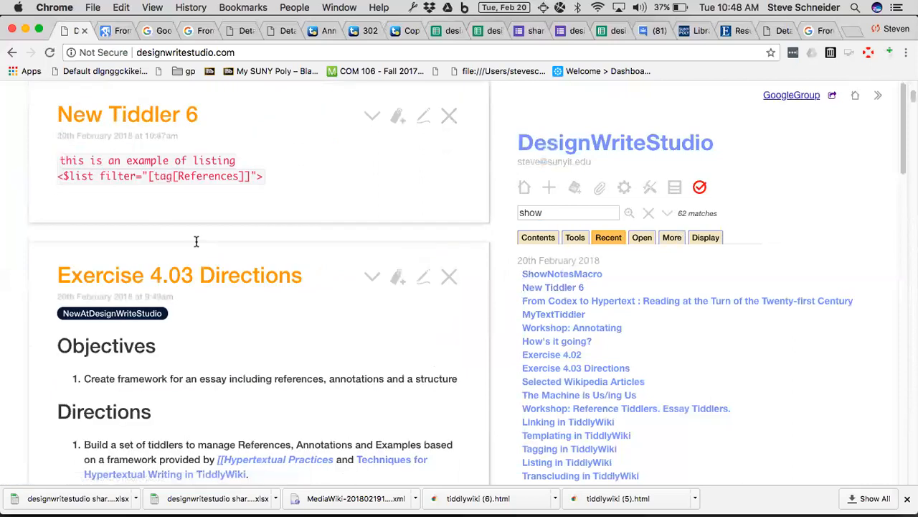
pyautogui.click(448, 278)
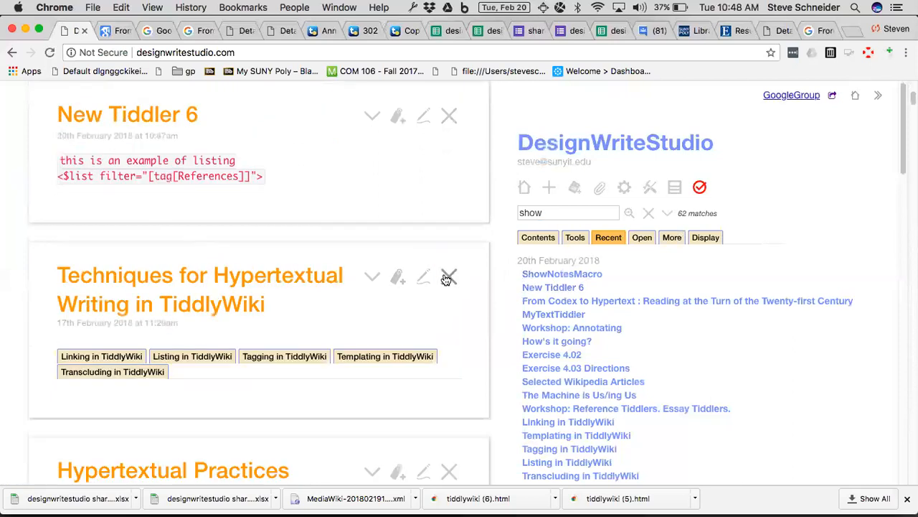
pyautogui.click(447, 277)
pyautogui.click(448, 278)
pyautogui.click(447, 277)
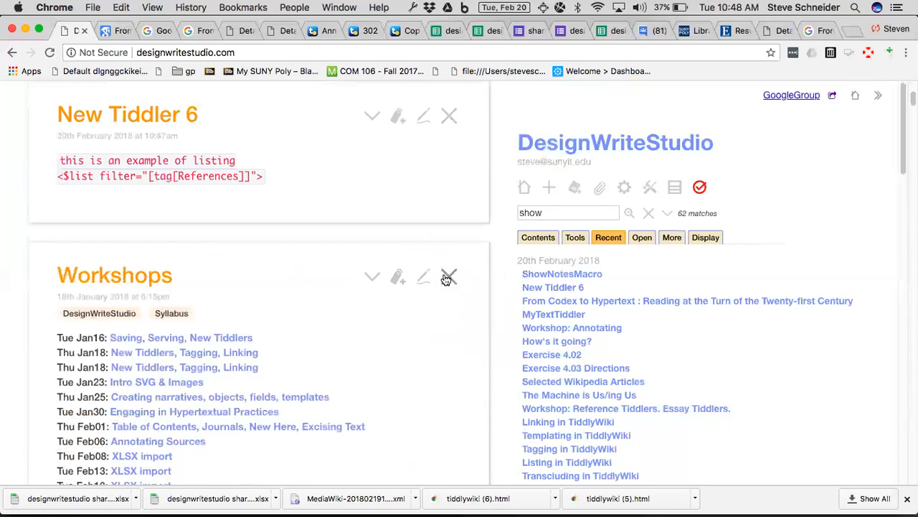
pyautogui.click(448, 278)
pyautogui.click(447, 277)
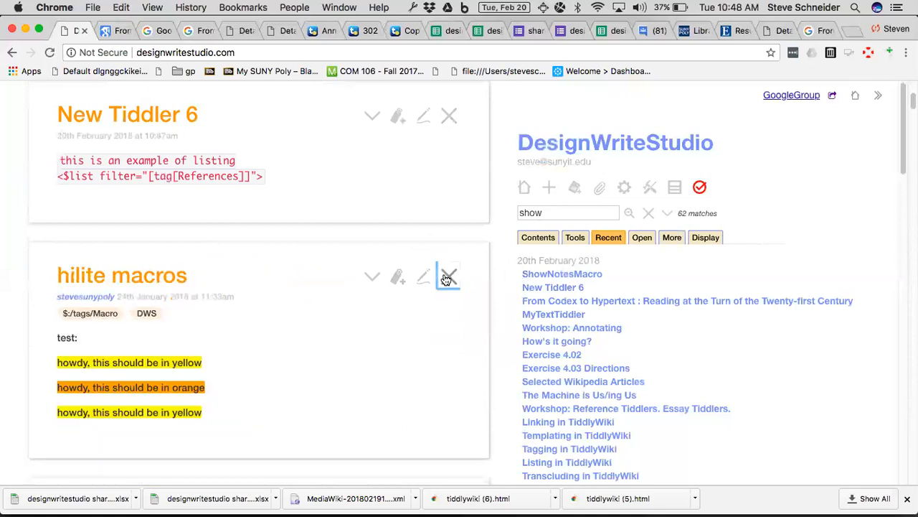
pyautogui.click(447, 278)
pyautogui.click(447, 277)
pyautogui.click(448, 277)
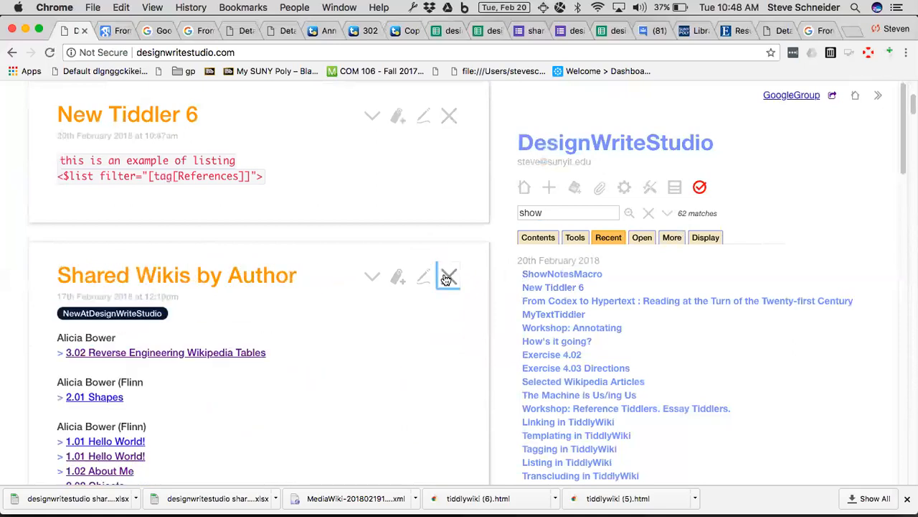
pyautogui.click(448, 277)
pyautogui.click(447, 278)
pyautogui.click(448, 278)
pyautogui.click(447, 278)
pyautogui.click(447, 278)
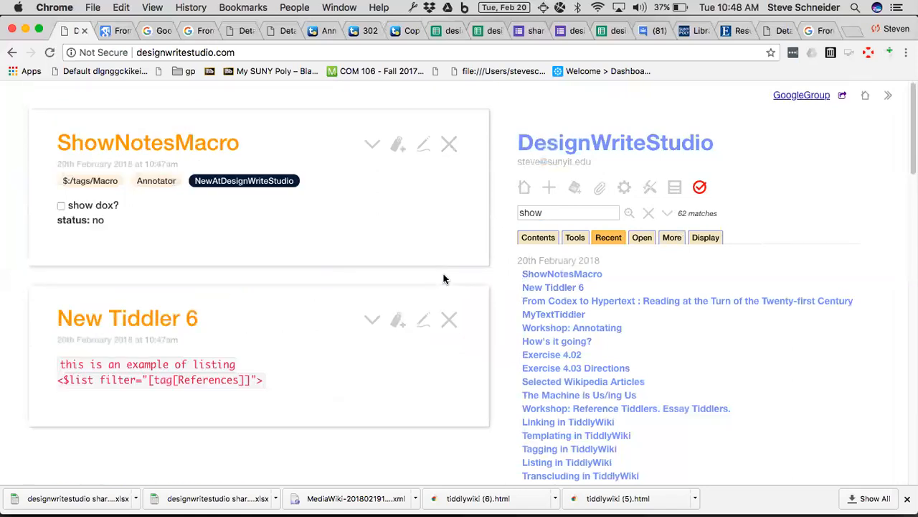
# Switch ShowNotesMacro's show dox? option on and off again, then examine the macro's source text and fields in edit mode without changing them.
pyautogui.click(61, 206)
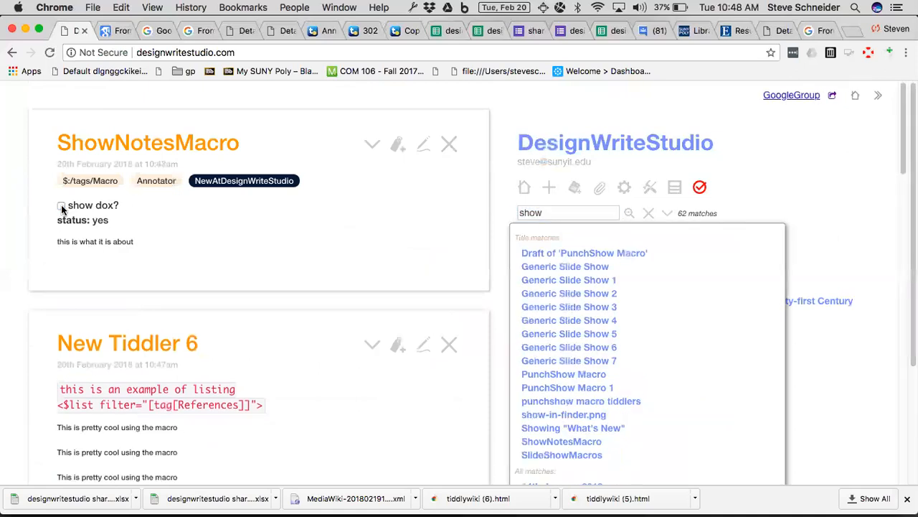
pyautogui.click(61, 206)
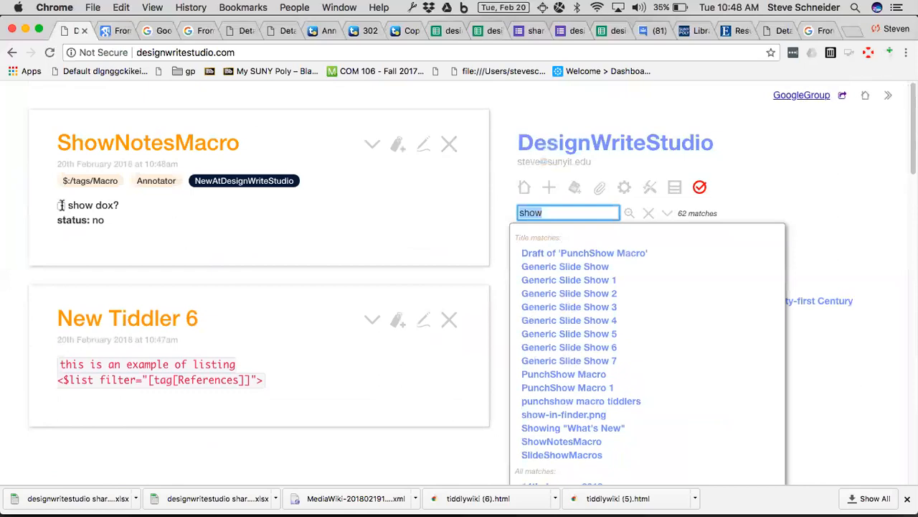
pyautogui.click(425, 144)
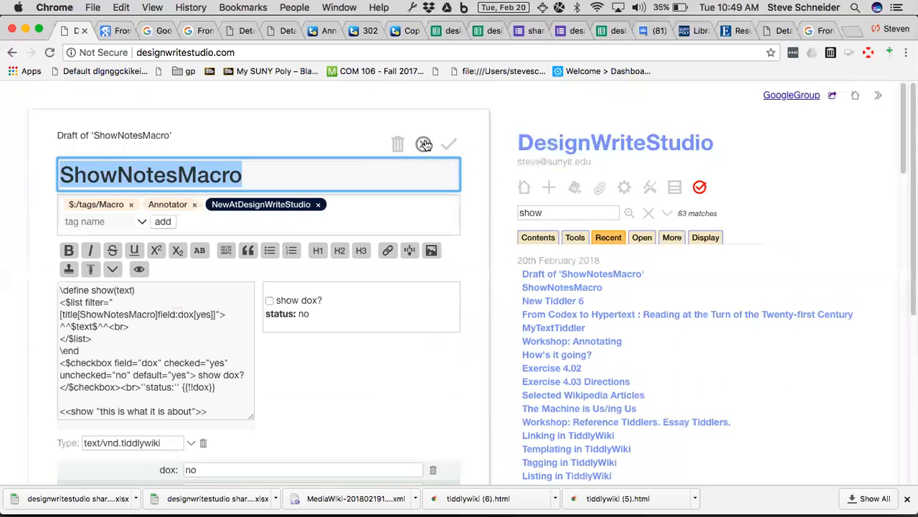
pyautogui.scroll(-3, 356, 348)
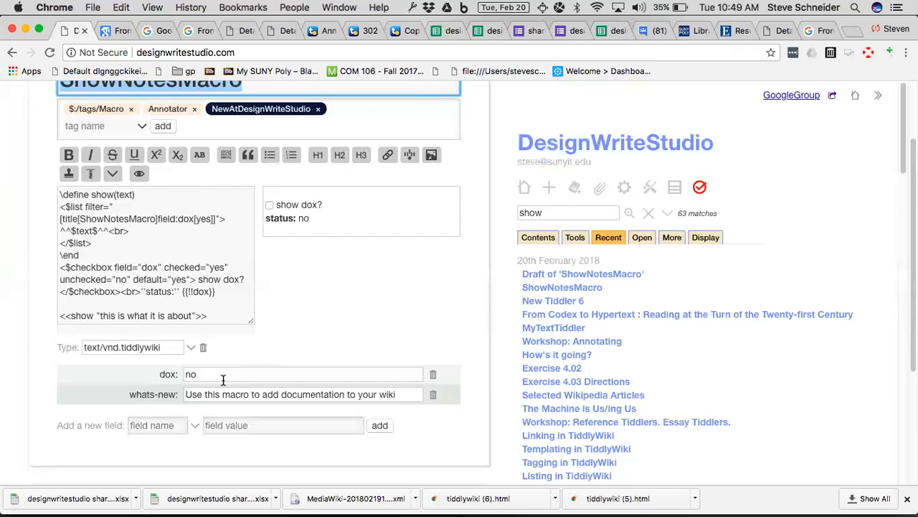
pyautogui.scroll(3, 445, 259)
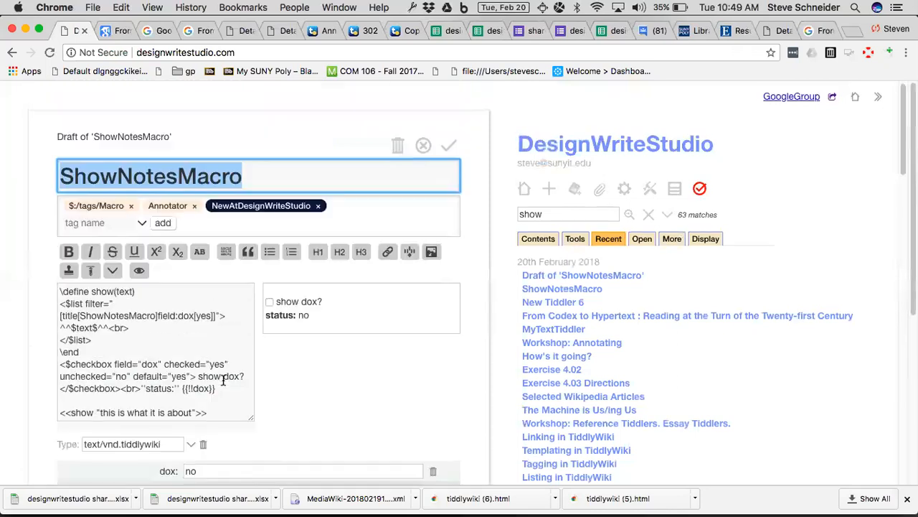
pyautogui.click(423, 146)
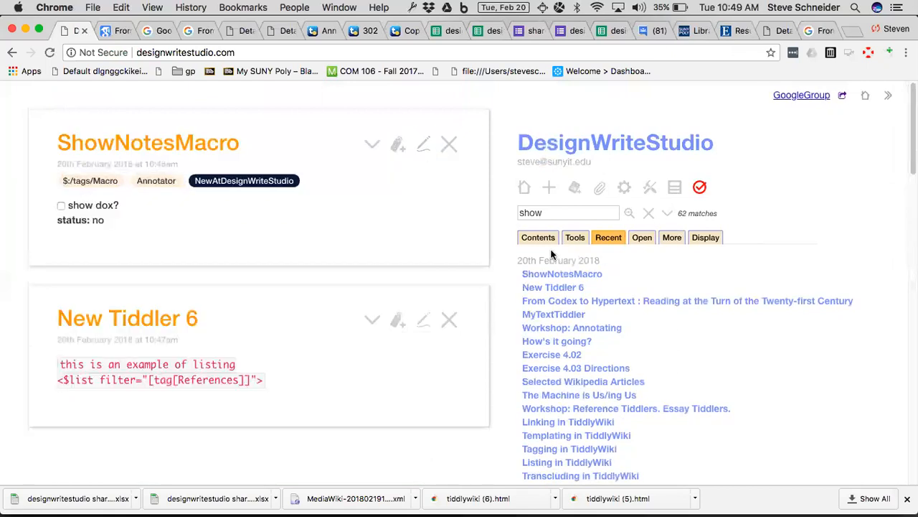
# Reopen Exercise 4.03 Directions and read the guidance on annotations and applied hypertext essays.
pyautogui.click(545, 368)
pyautogui.scroll(-10, 301, 244)
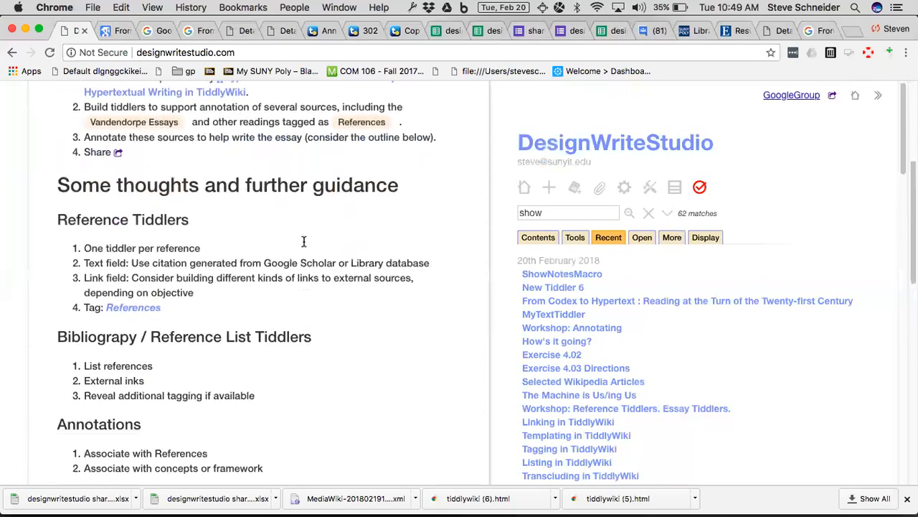
pyautogui.scroll(-1, 304, 241)
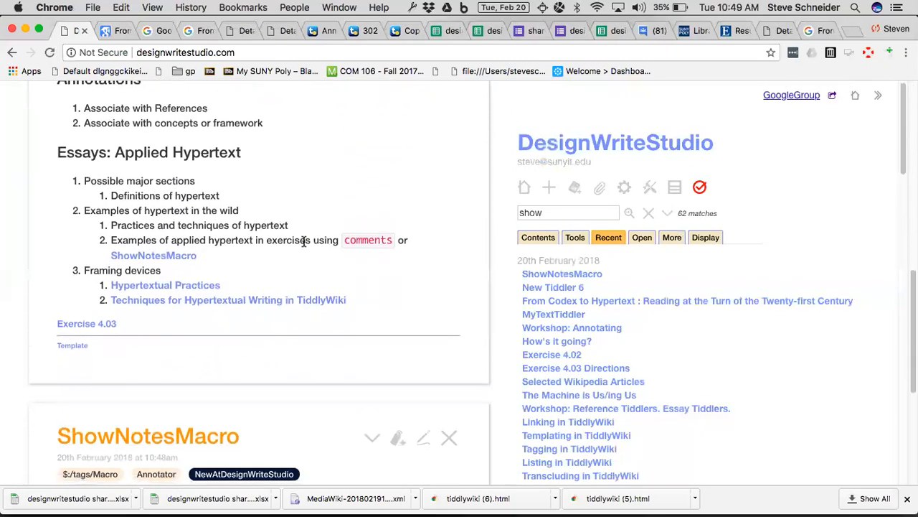
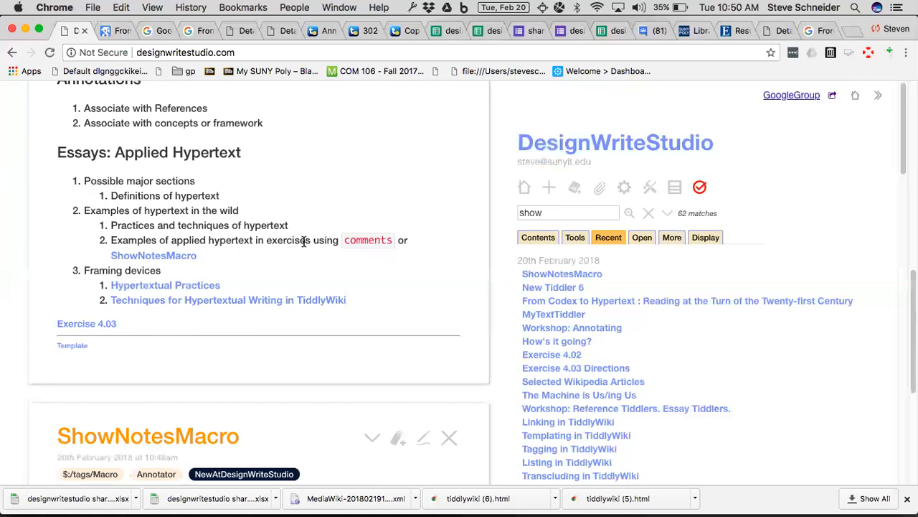
pyautogui.scroll(2, 304, 241)
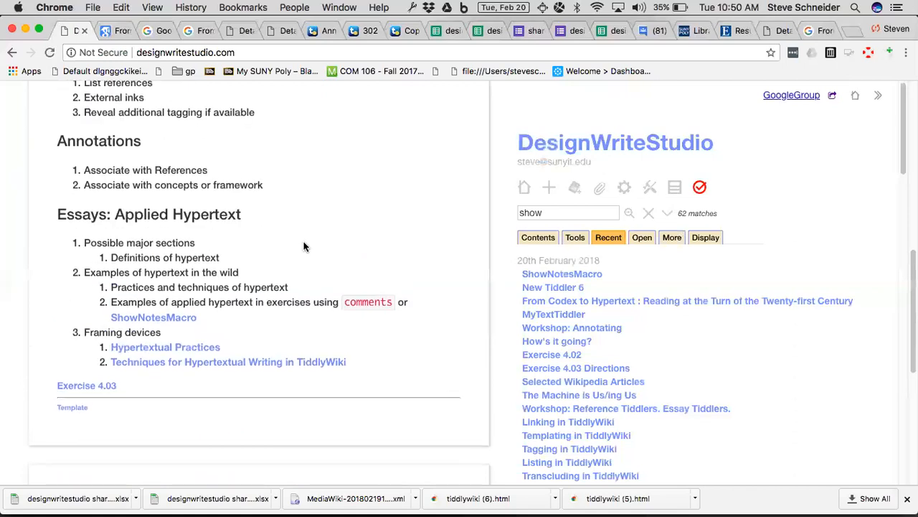
# Open Hypertextual Practices from the exercise directions, read its Linking through Transcluding sections, and inspect its source text without changing it.
pyautogui.scroll(-1, 304, 246)
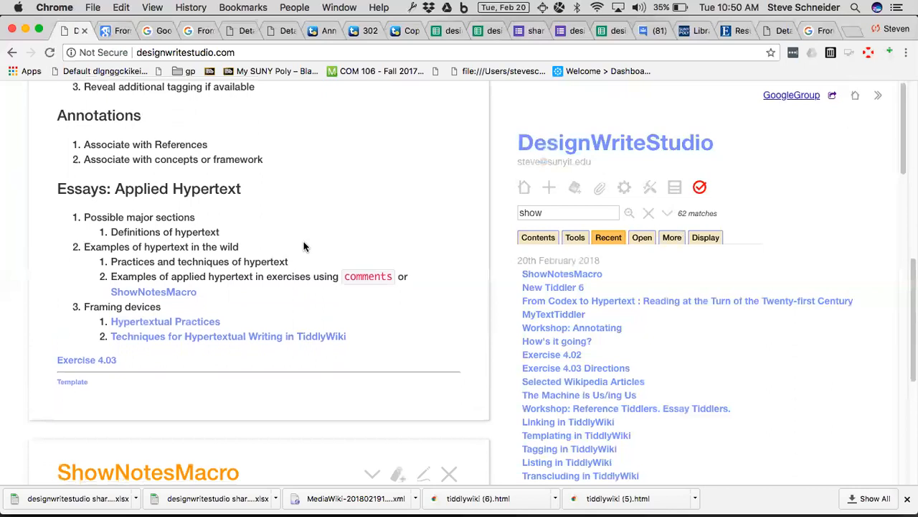
pyautogui.click(190, 323)
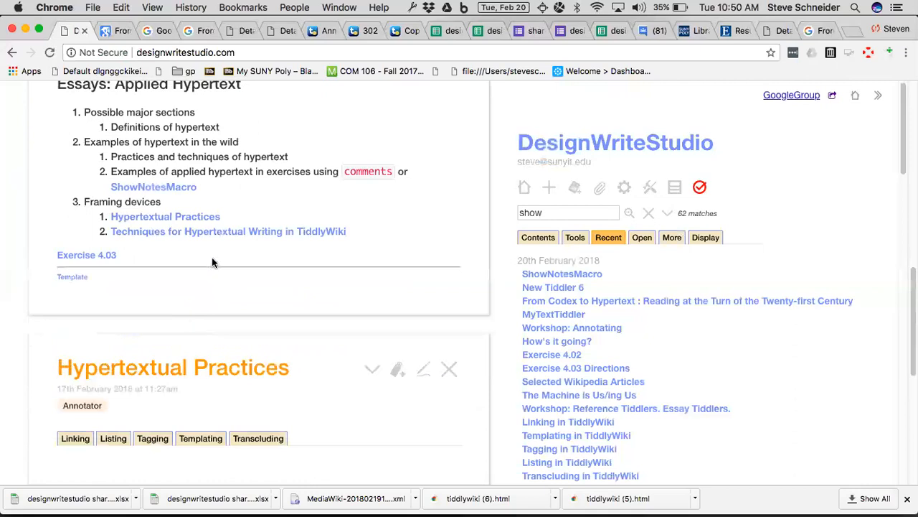
pyautogui.scroll(-2, 249, 281)
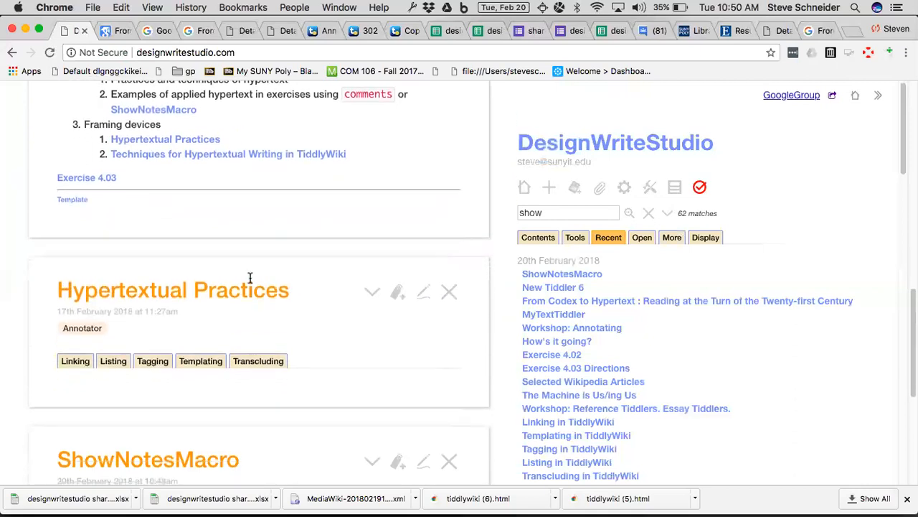
pyautogui.click(80, 363)
pyautogui.click(113, 363)
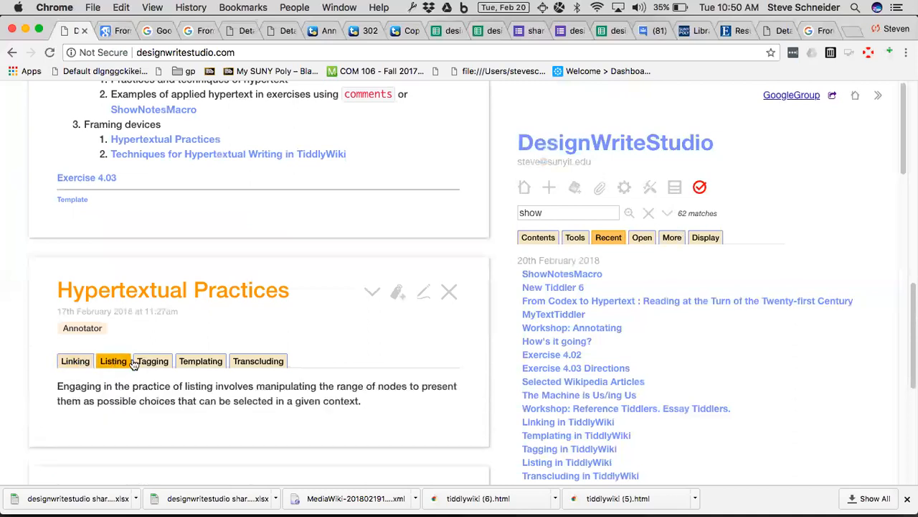
pyautogui.click(154, 362)
pyautogui.click(223, 363)
pyautogui.click(257, 364)
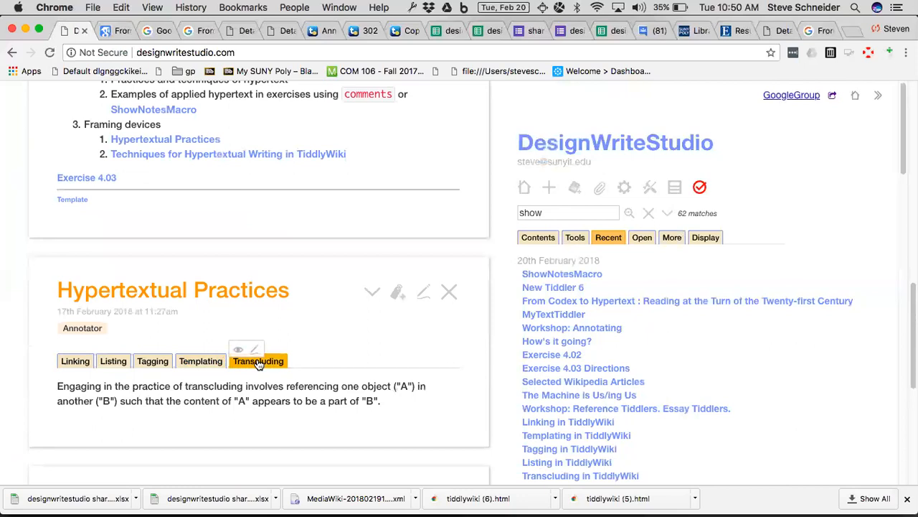
pyautogui.click(423, 291)
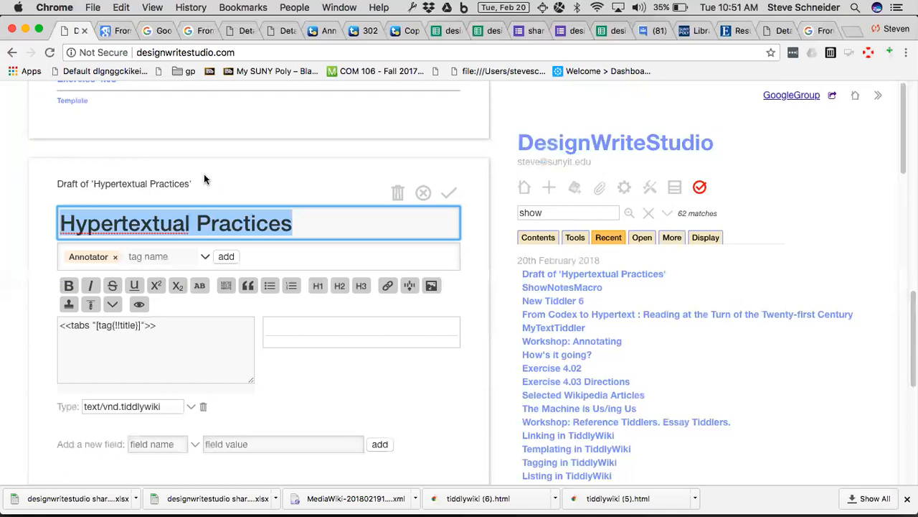
pyautogui.click(424, 192)
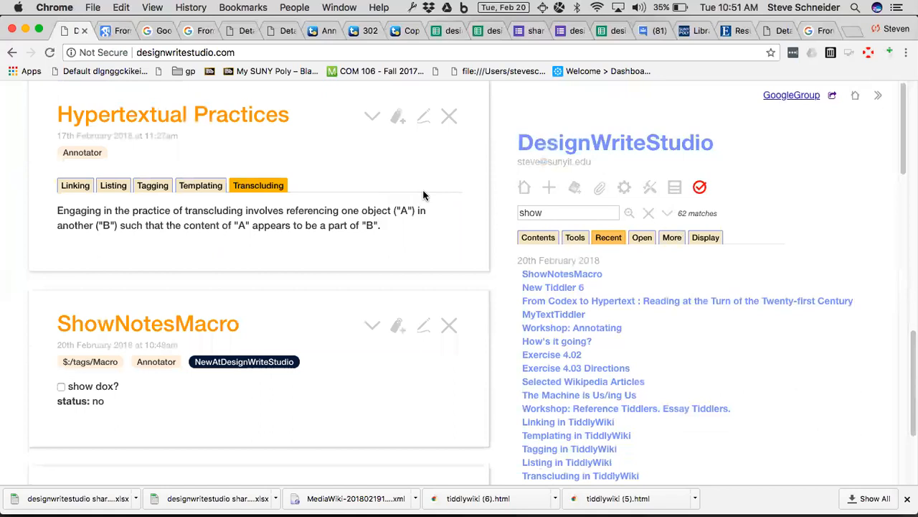
# Hide the sidebar and close the ShowNotesMacro and New Tiddler 6 tiddlers.
pyautogui.click(878, 95)
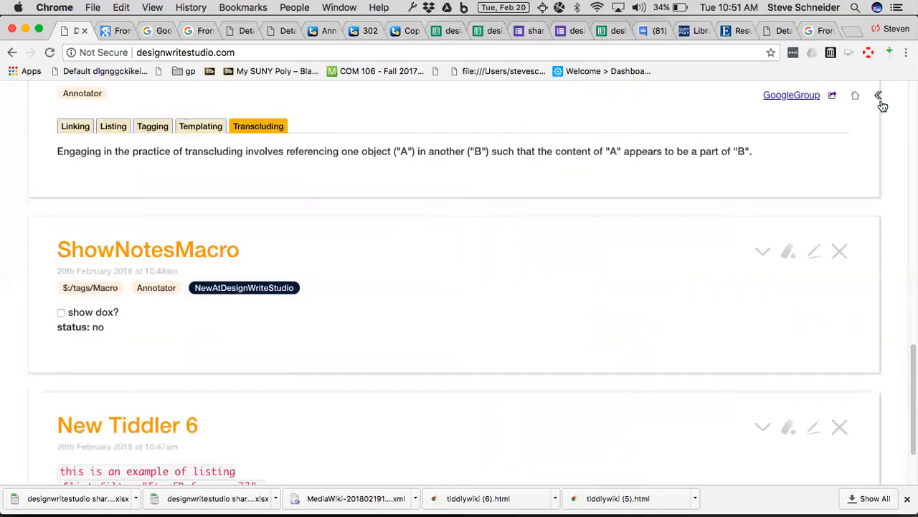
pyautogui.scroll(5, 662, 301)
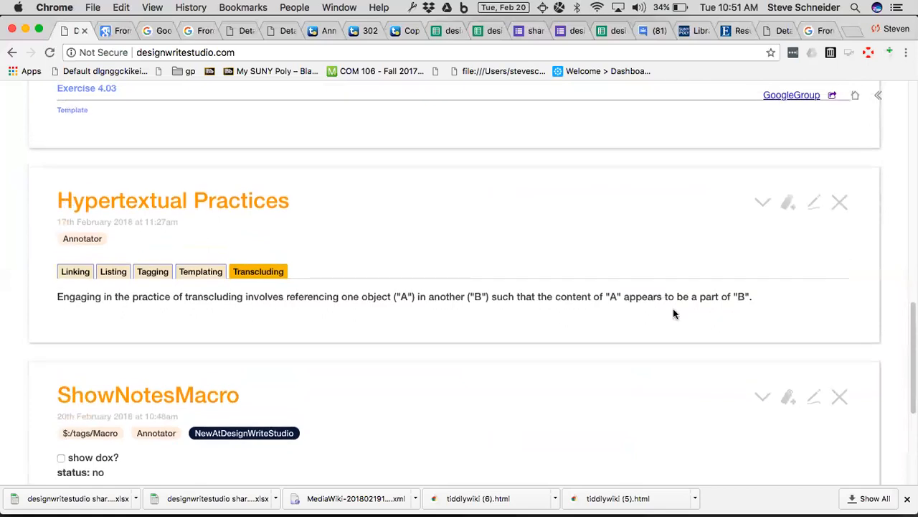
pyautogui.click(840, 398)
pyautogui.click(841, 398)
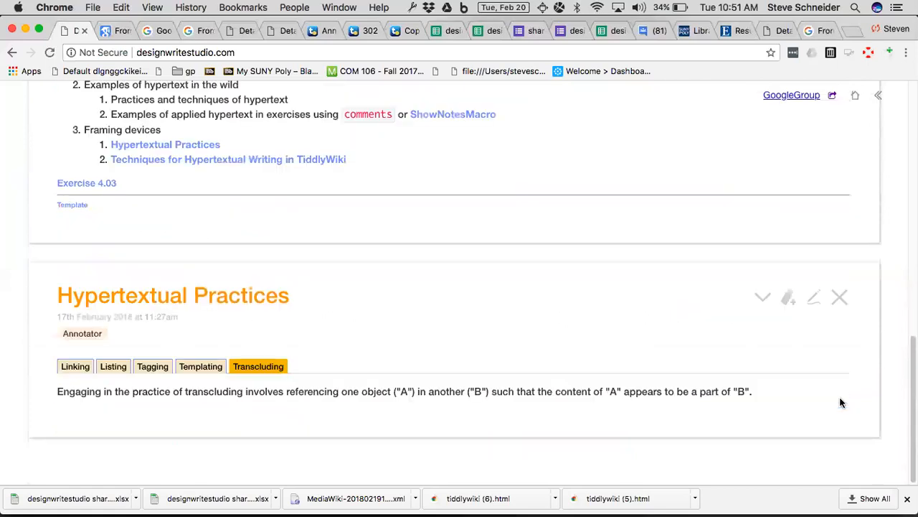
# Bring back the sidebar with its Display options and close the Exercise 4.03 Directions tiddler.
pyautogui.scroll(10, 841, 403)
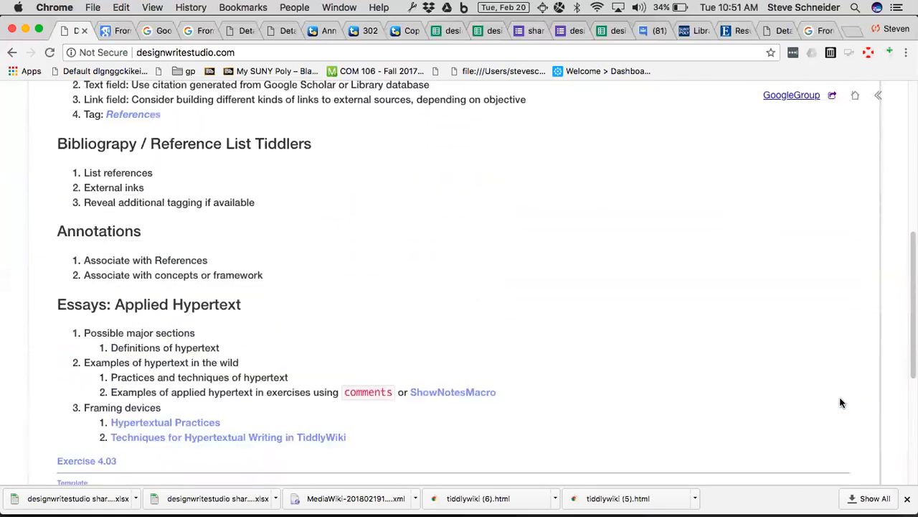
pyautogui.scroll(3, 839, 396)
pyautogui.scroll(-10, 840, 396)
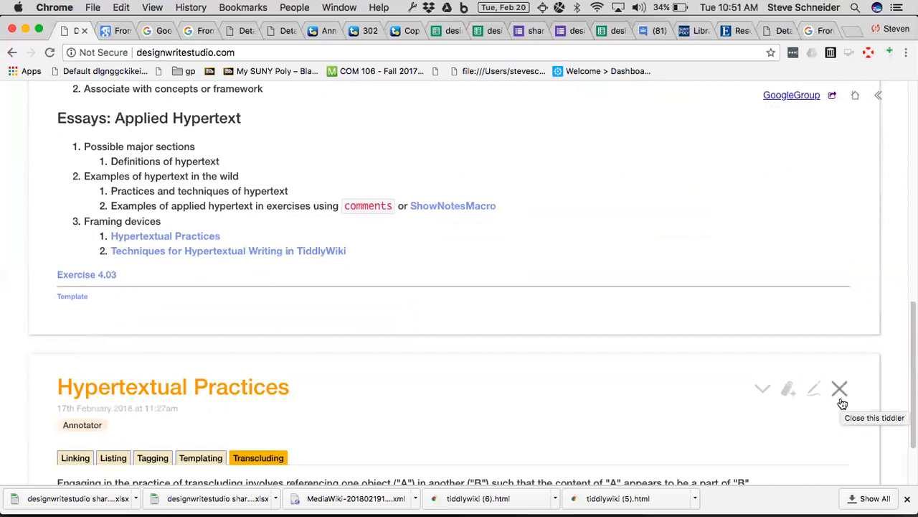
pyautogui.scroll(10, 841, 401)
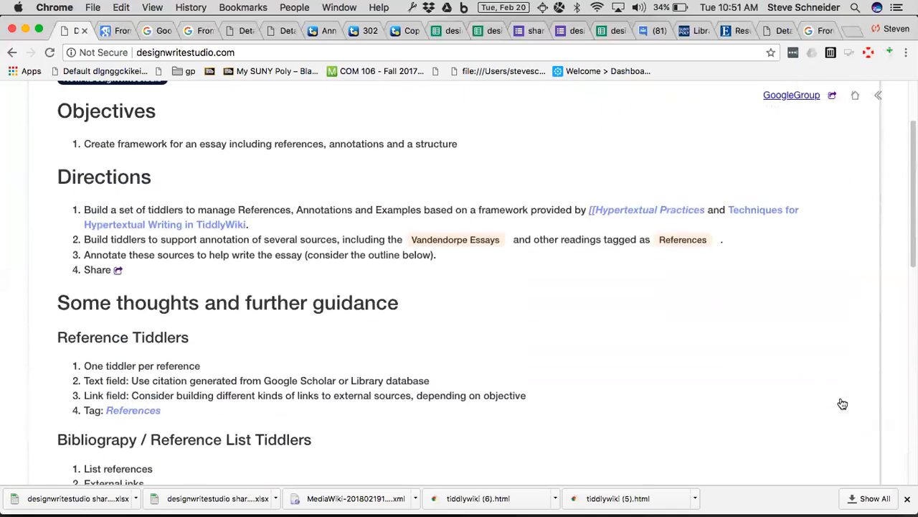
pyautogui.click(880, 94)
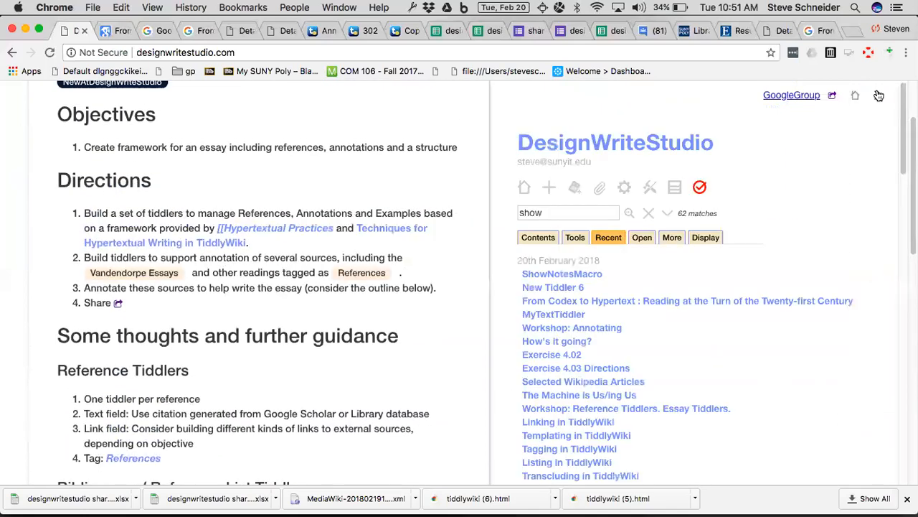
pyautogui.click(706, 239)
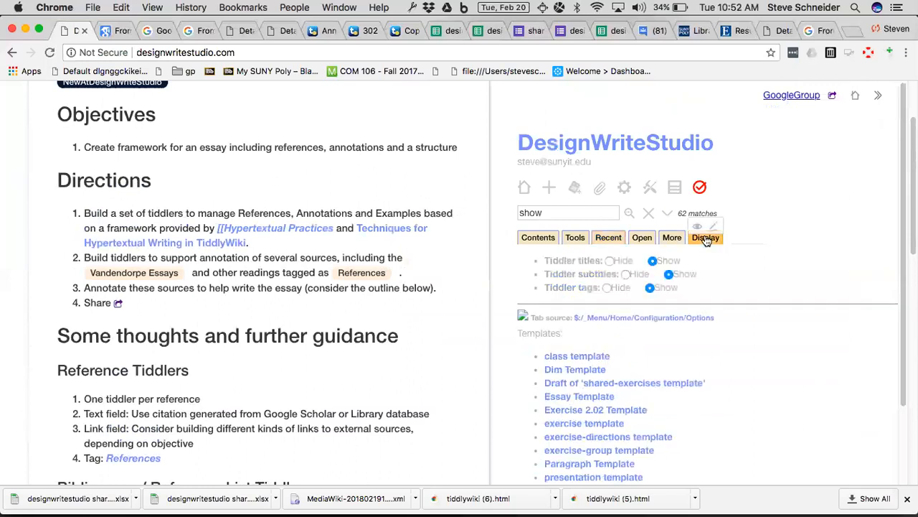
pyautogui.scroll(3, 424, 250)
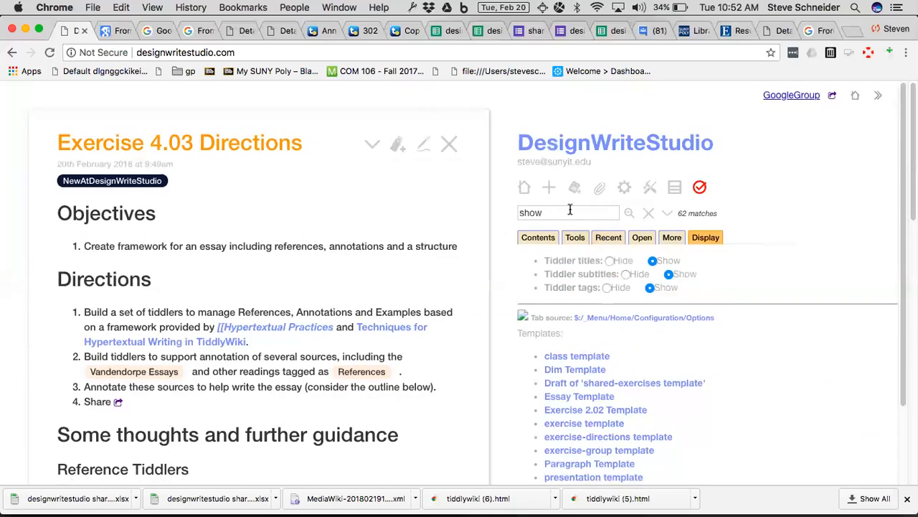
pyautogui.click(447, 152)
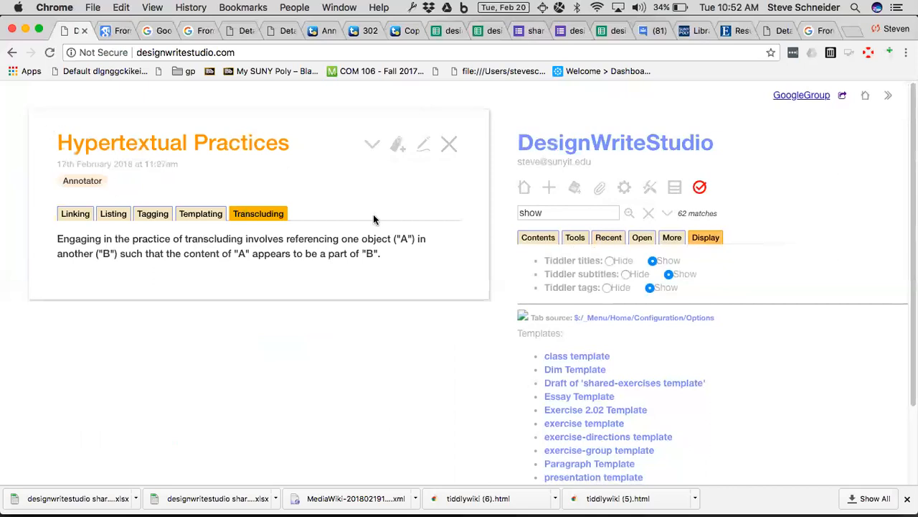
# Try adding the line <<toc "[tag{!!title}]">> above the tabs macro in the Hypertextual Practices text.
pyautogui.click(423, 147)
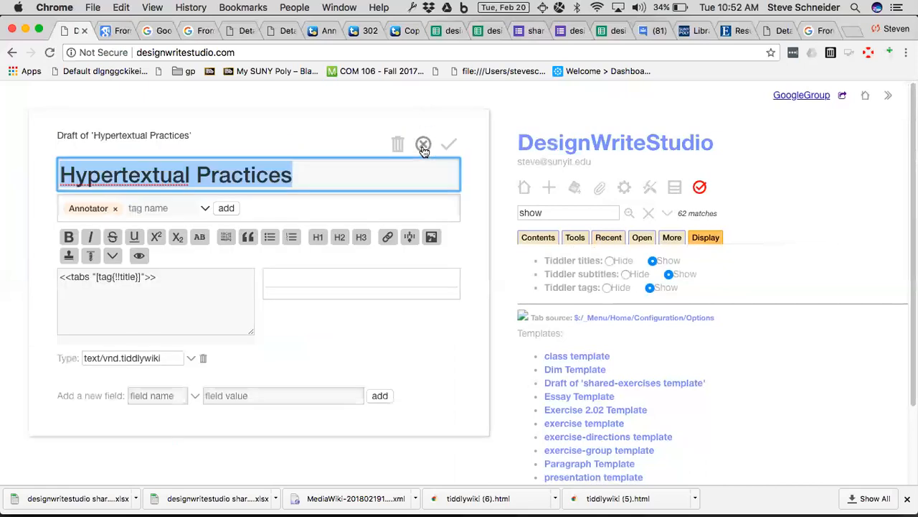
pyautogui.click(159, 275)
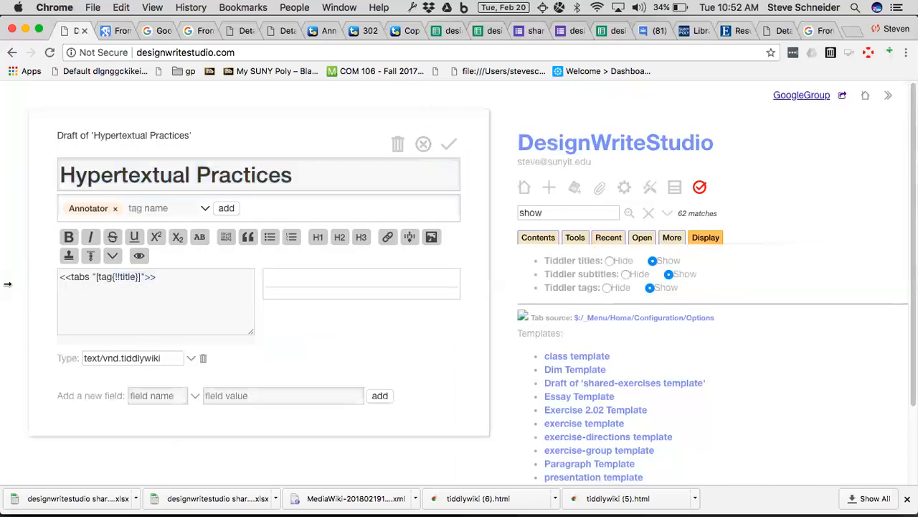
pyautogui.click(69, 278)
pyautogui.press('super+Left')
pyautogui.hotkey('shift', 'Down')
pyautogui.hotkey('ctrl', 'c')
pyautogui.press('Left')
pyautogui.hotkey('ctrl', 'v')
pyautogui.press('Return')
pyautogui.press('Return')
pyautogui.doubleClick(78, 279)
pyautogui.write('toc')
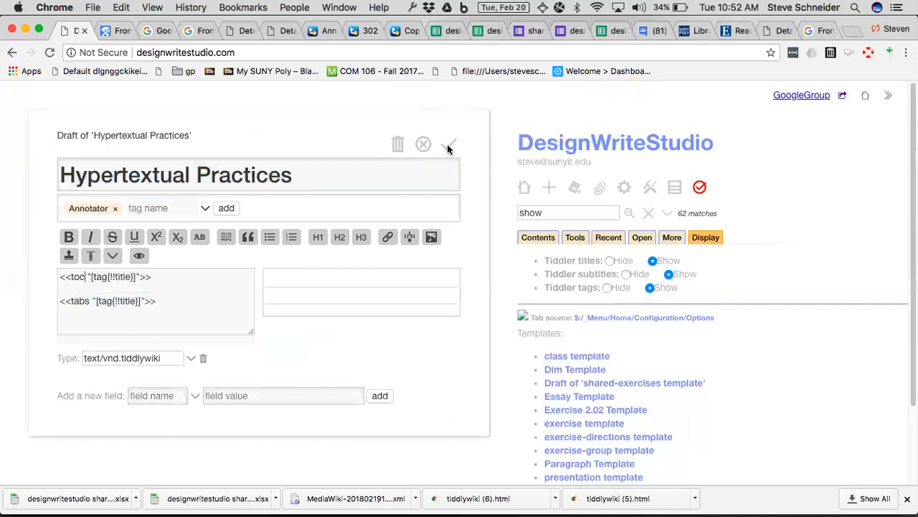
pyautogui.click(456, 252)
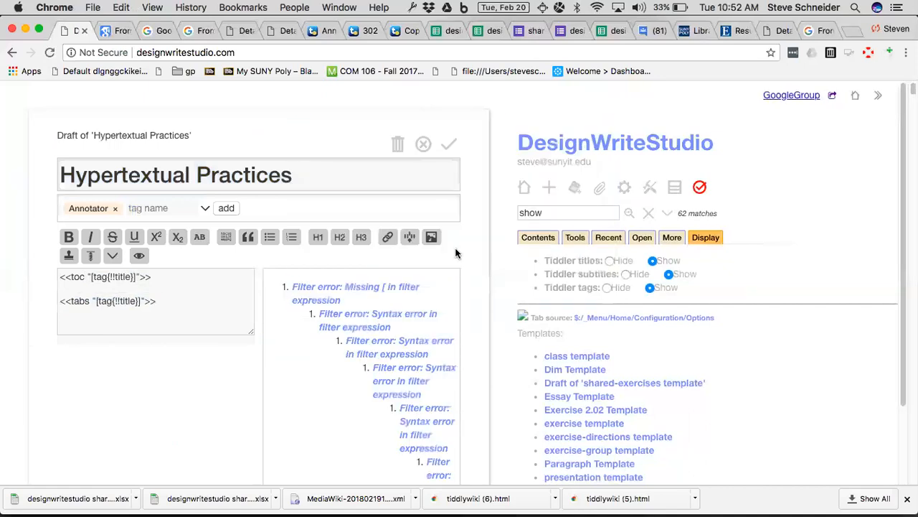
# Try changing the toc macro's filter to "[tag[Hypertextual Practices]]" in the draft.
pyautogui.tripleClick(122, 276)
pyautogui.click(122, 276)
pyautogui.click(133, 277)
pyautogui.press('BackSpace')
pyautogui.press('BackSpace')
pyautogui.press('BackSpace')
pyautogui.press('BackSpace')
pyautogui.press('BackSpace')
pyautogui.press('BackSpace')
pyautogui.press('BackSpace')
pyautogui.press('BackSpace')
pyautogui.press('BackSpace')
pyautogui.write('[Hyp')
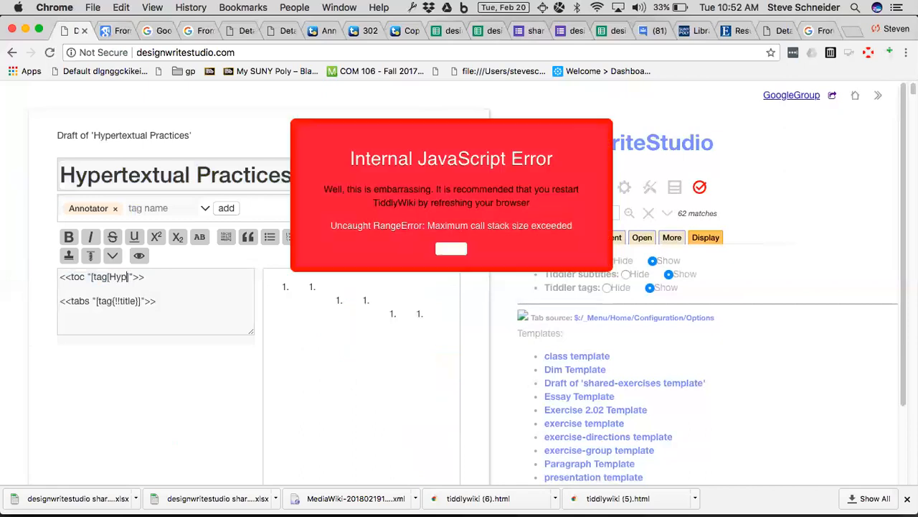
pyautogui.write('ertextual Practices]')
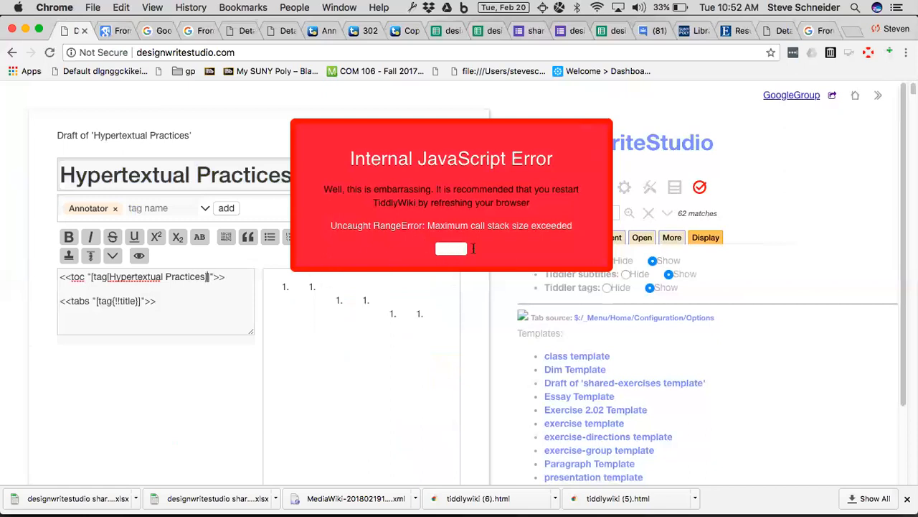
# Insert blank lines between the toc and tabs macros, dismiss the error, and try to save the draft.
pyautogui.click(236, 276)
pyautogui.press('Return')
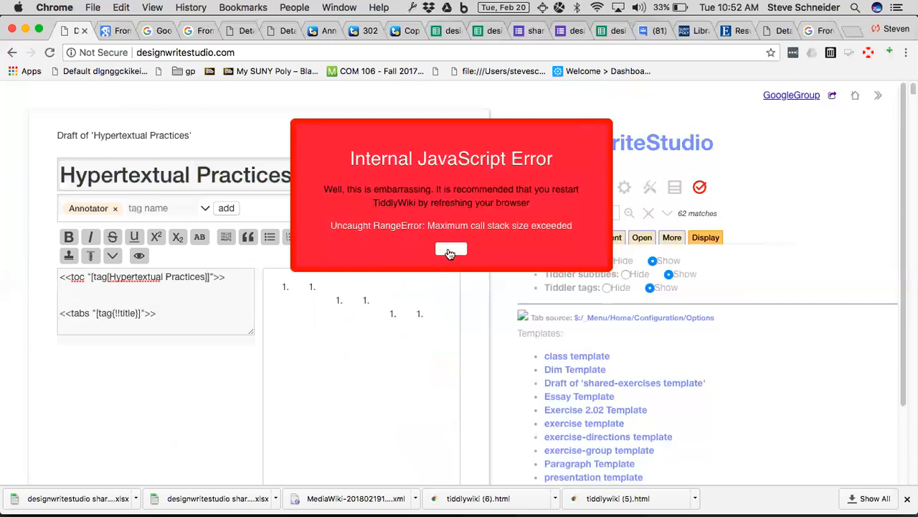
pyautogui.click(224, 280)
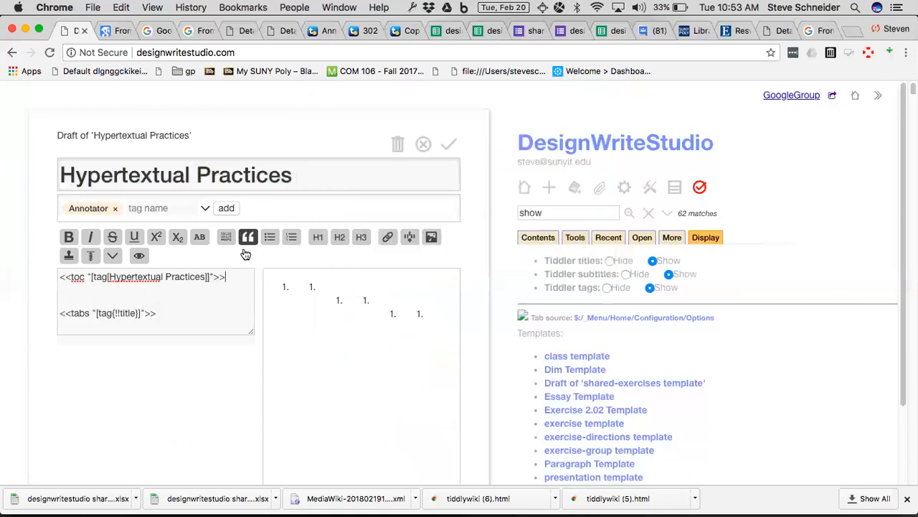
pyautogui.press('Return')
pyautogui.press('Return')
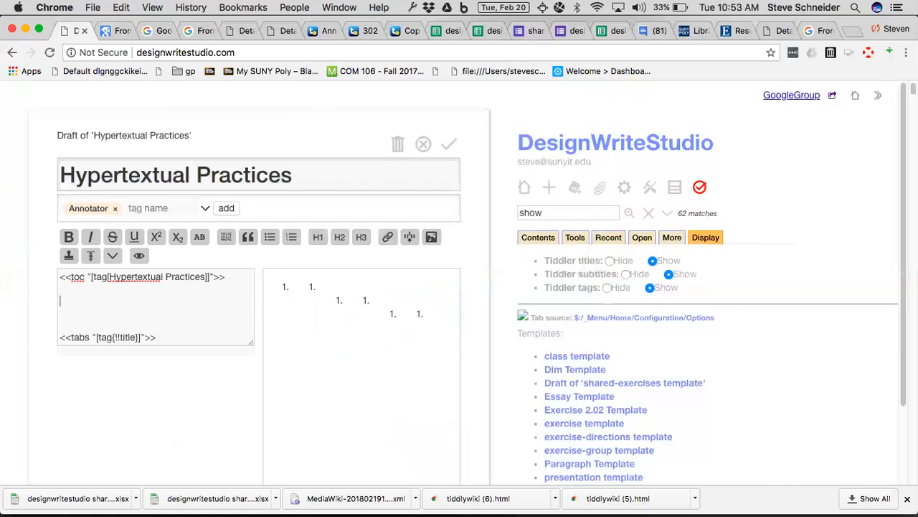
pyautogui.click(445, 144)
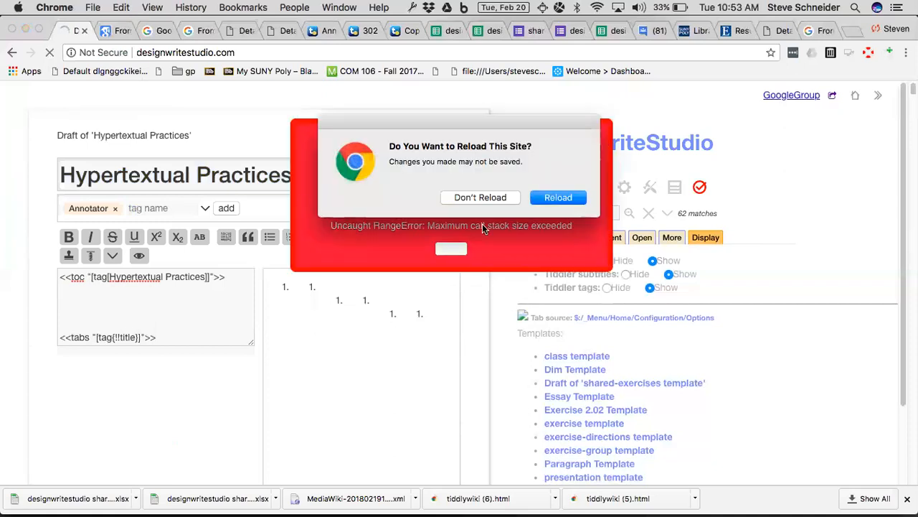
# Reload the site, discarding the unsaved draft, and return to the home tiddler.
pyautogui.click(558, 197)
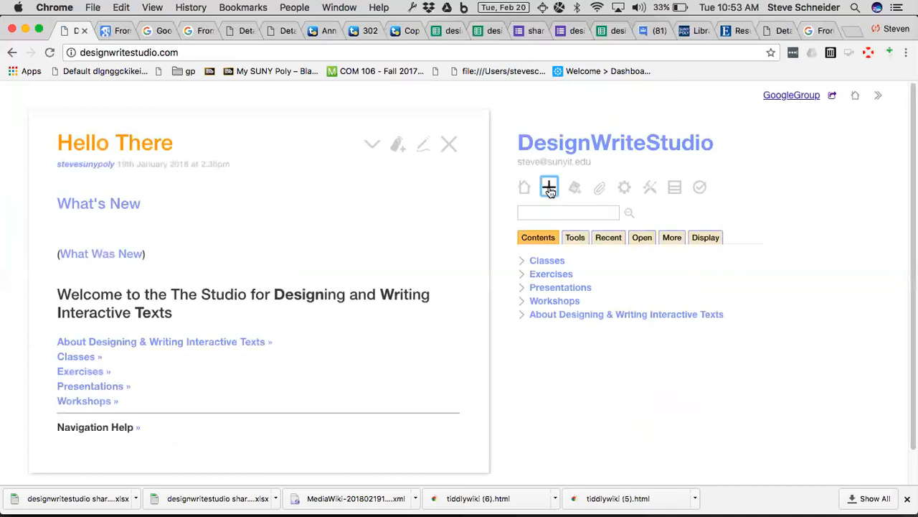
pyautogui.click(549, 187)
pyautogui.click(524, 187)
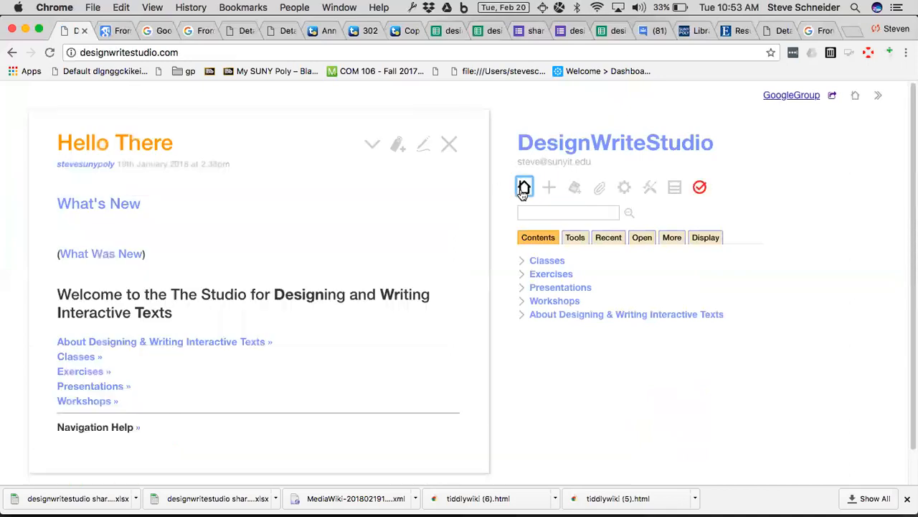
# Search the wiki for "hyper" and open the Hypertextual Practices tiddler.
pyautogui.click(538, 216)
pyautogui.write('hyper')
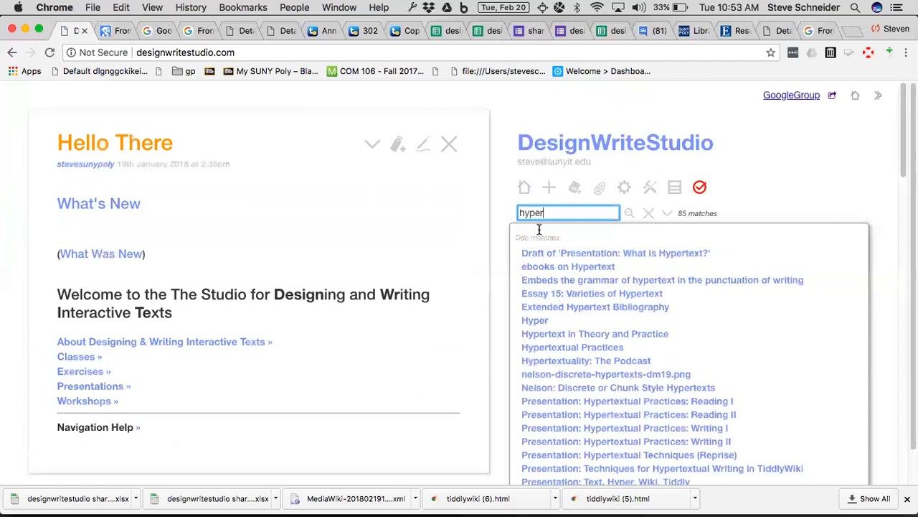
pyautogui.click(545, 347)
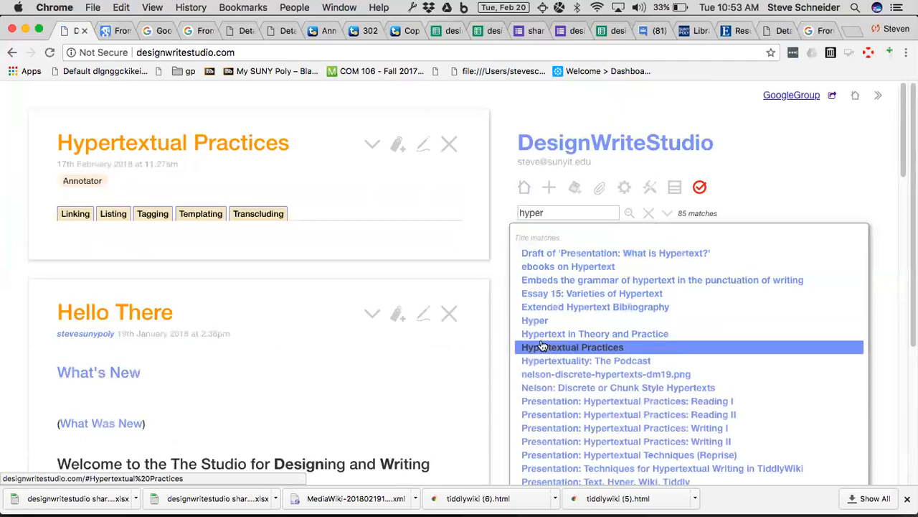
# Add <<list-links "[tag[Hypertextual Practices]]">> above the tabs macro in the Hypertextual Practices text and preview the draft.
pyautogui.click(424, 144)
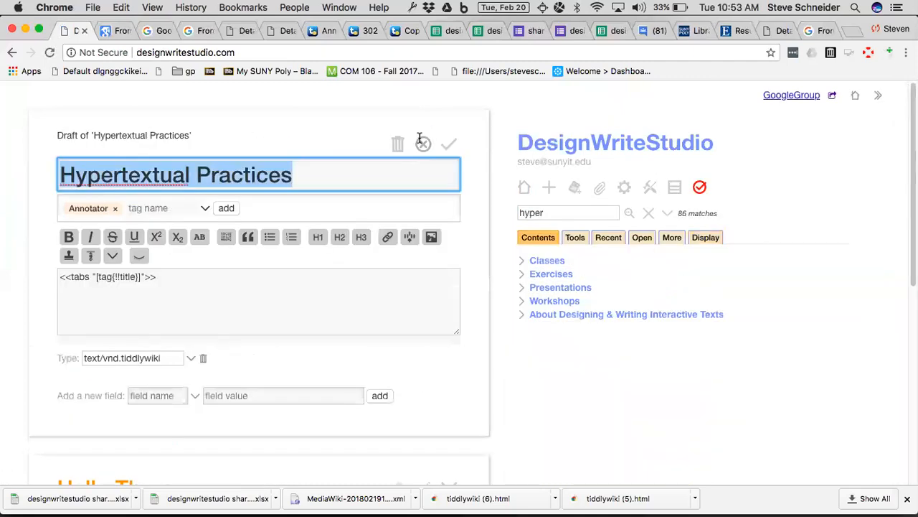
pyautogui.click(59, 277)
pyautogui.press('Return')
pyautogui.press('Return')
pyautogui.press('Up')
pyautogui.press('Up')
pyautogui.write('<<list-links ')
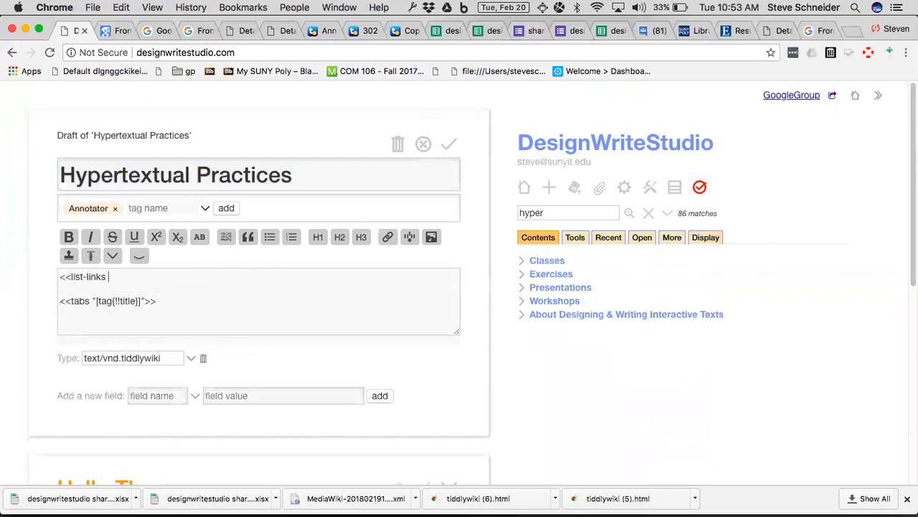
pyautogui.write('"[tag[Hypertextual Practic')
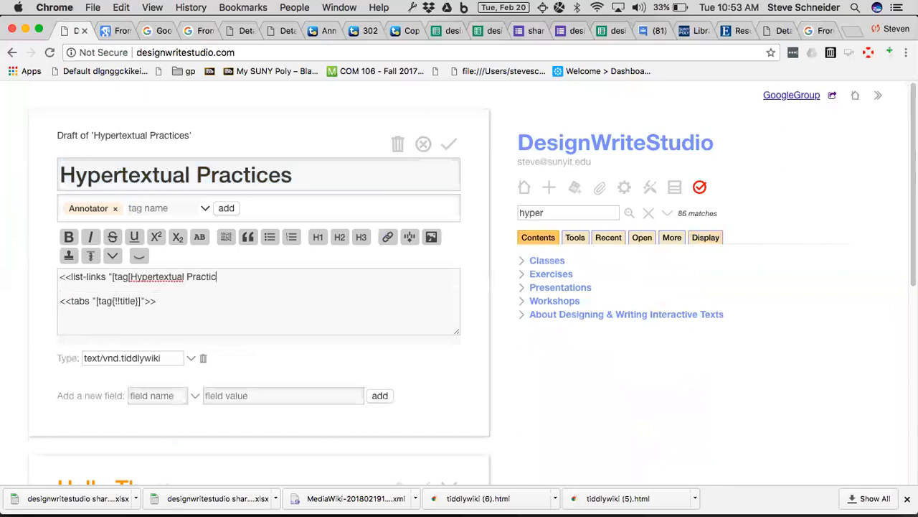
pyautogui.write('es]]">>')
pyautogui.click(139, 256)
pyautogui.click(248, 277)
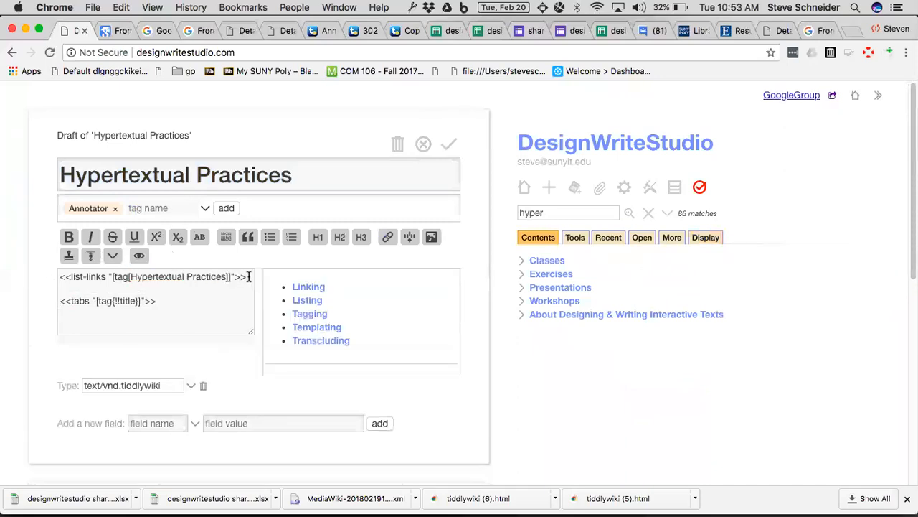
# Insert an <hr> line below the list-links macro in the Hypertextual Practices text and save the tiddler.
pyautogui.press('Return')
pyautogui.write('<hr>')
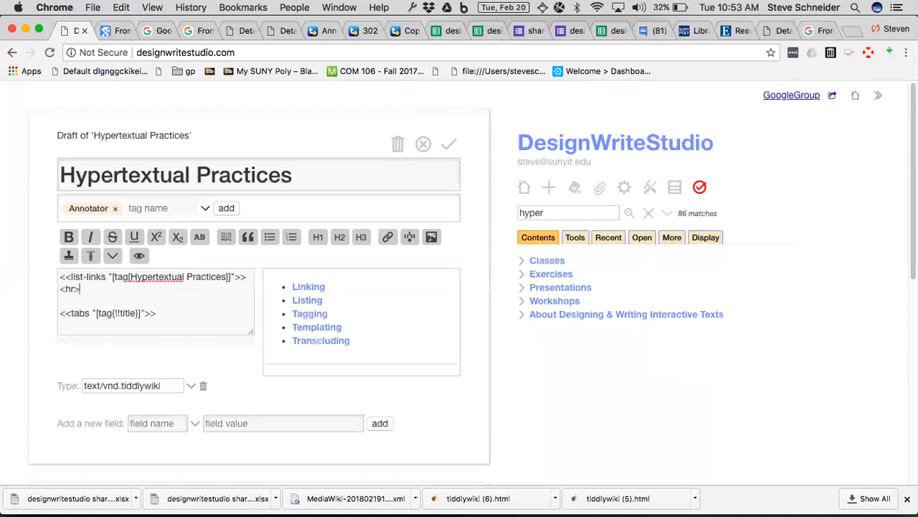
pyautogui.click(448, 146)
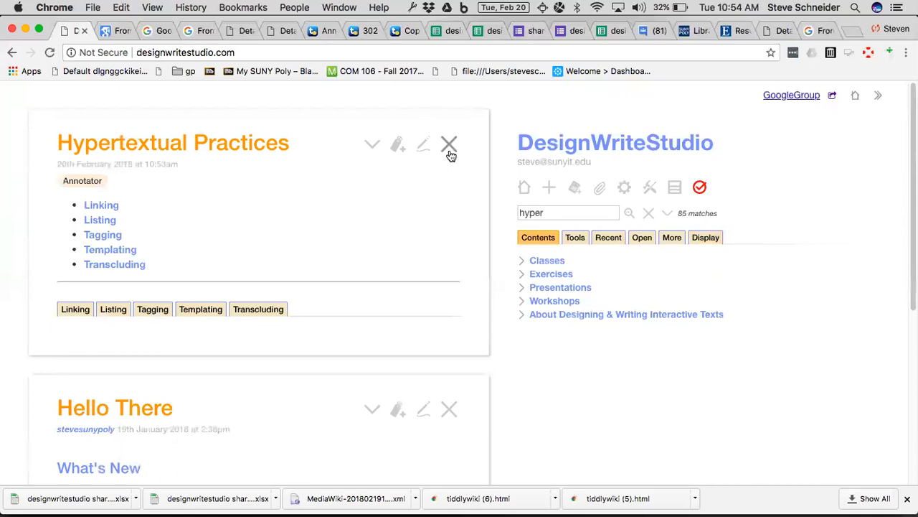
# Review the Hypertextual Practices source without keeping the draft, and view the Linking, Listing, Tagging, Templating and Transcluding tab contents in turn.
pyautogui.click(424, 146)
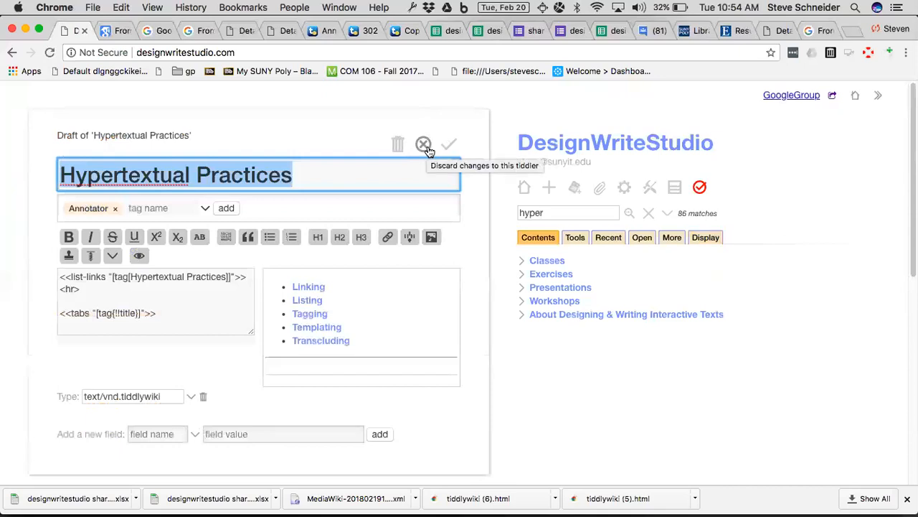
pyautogui.click(424, 147)
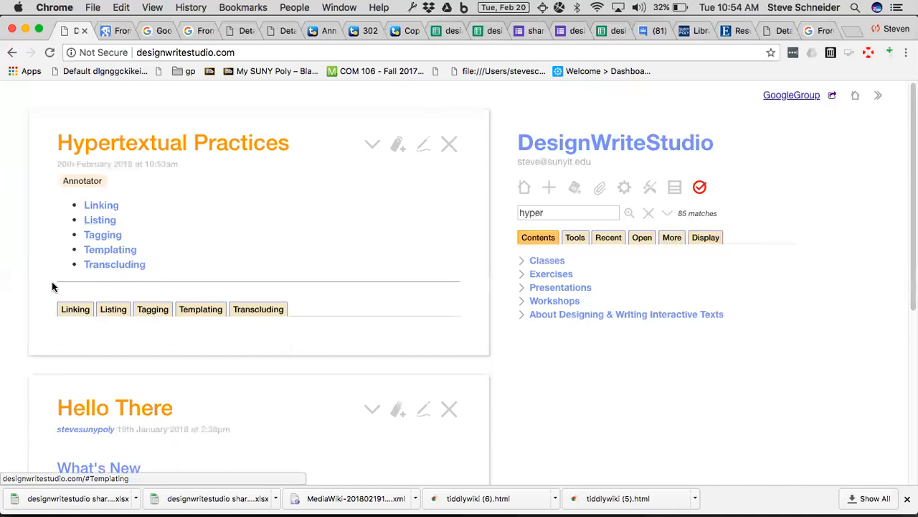
pyautogui.click(74, 310)
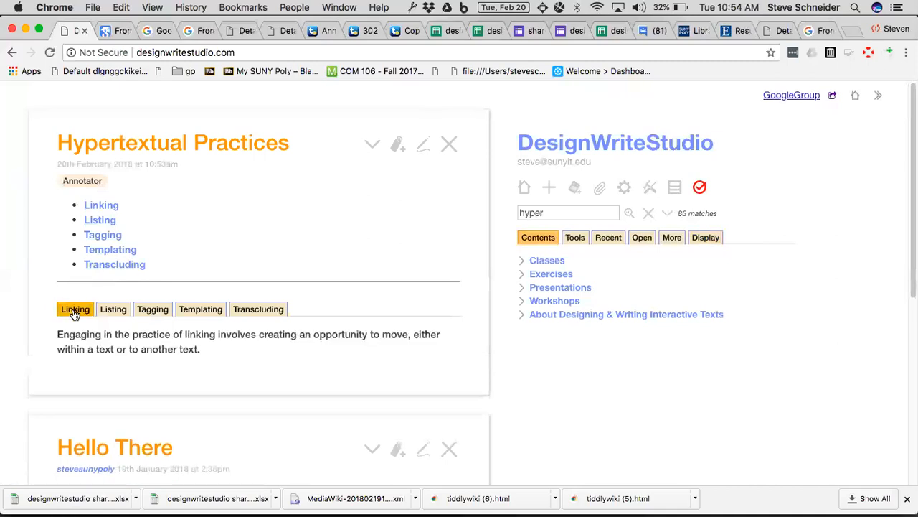
pyautogui.click(114, 317)
pyautogui.click(154, 315)
pyautogui.click(197, 317)
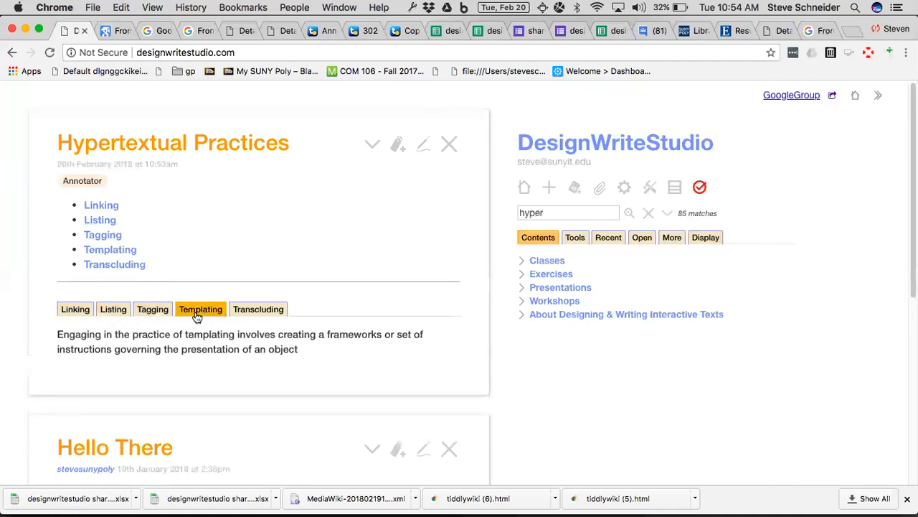
pyautogui.click(256, 313)
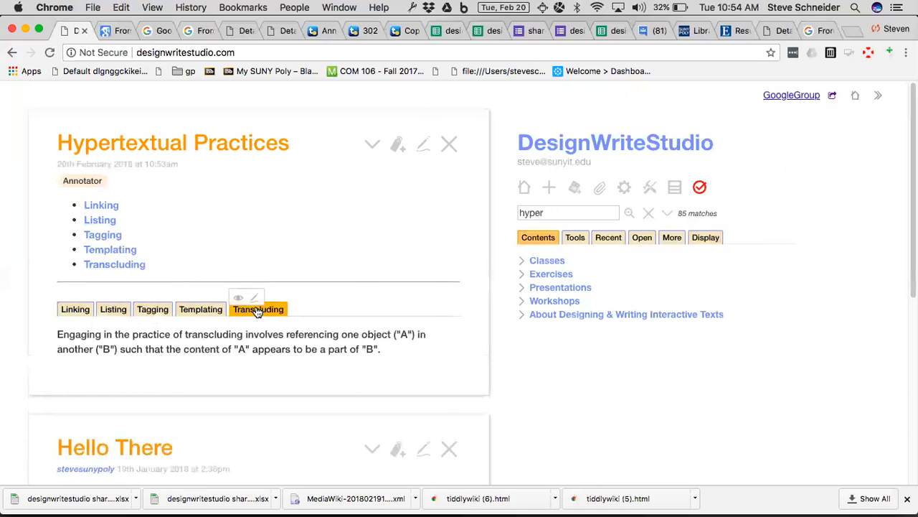